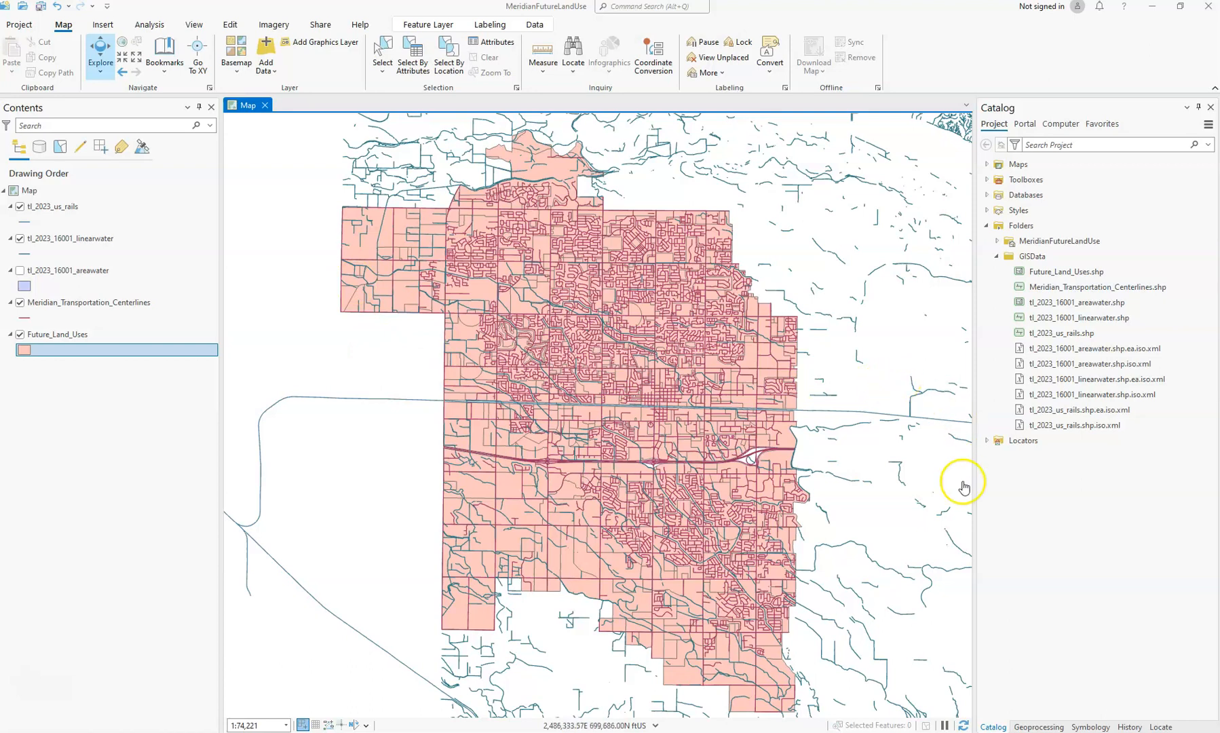
- Search the geoprocessing tools for "clip" and open the Clip tool from Analysis Tools
left_click(1039, 726)
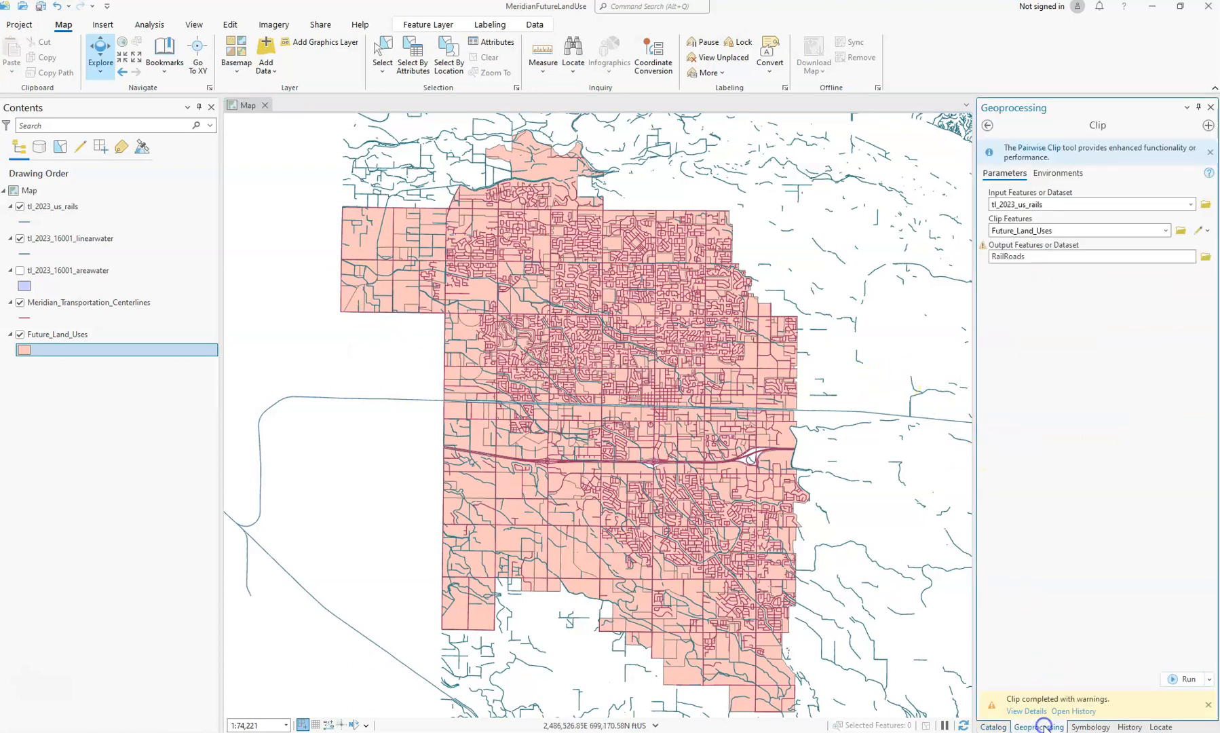
left_click(988, 125)
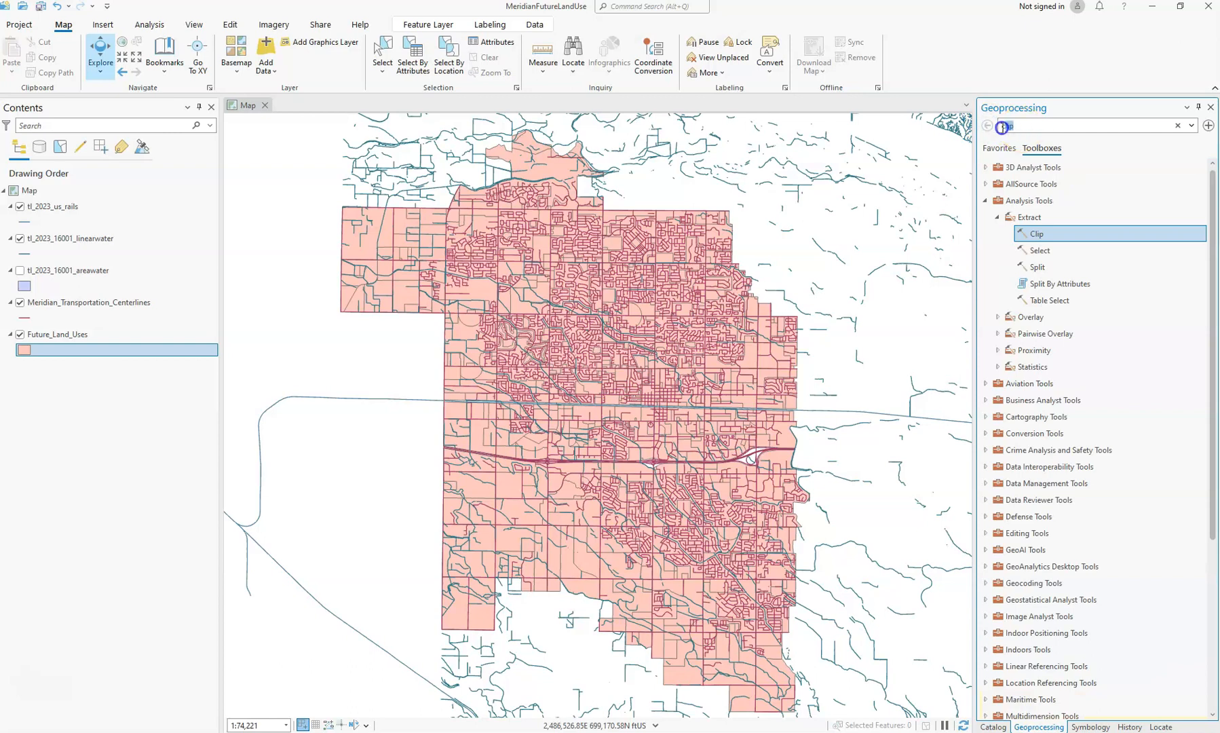
type("clip")
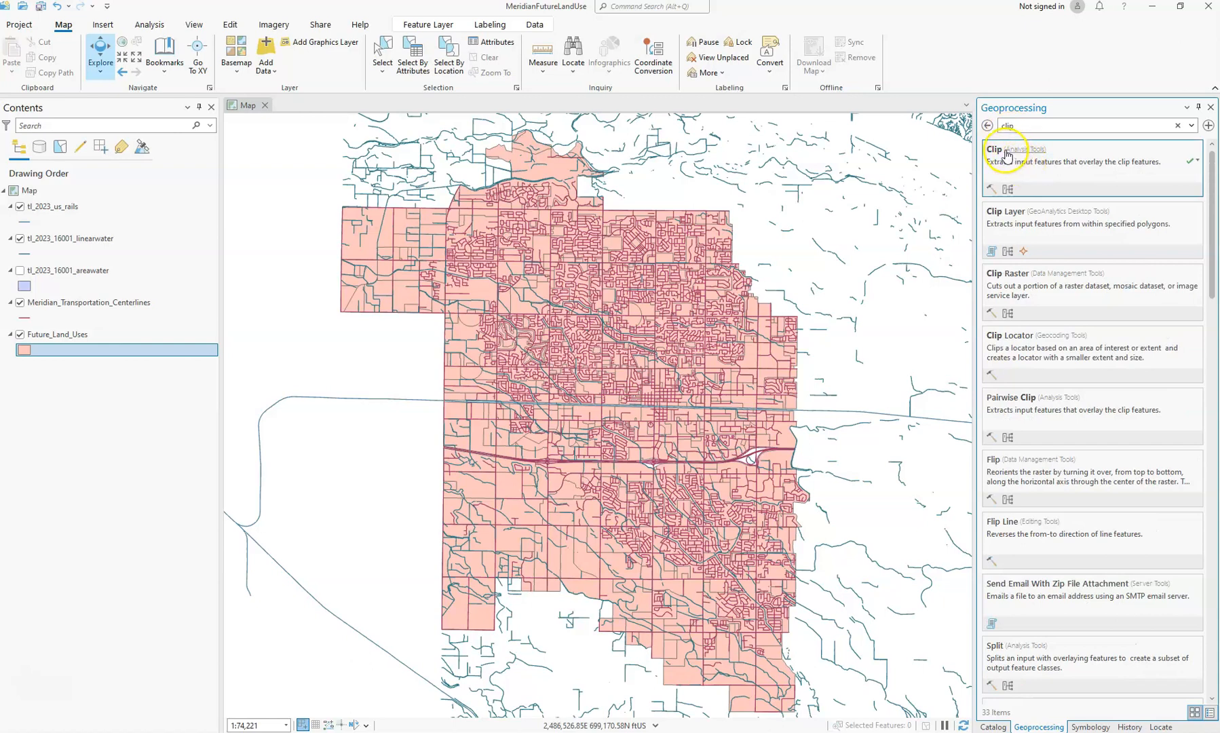
left_click(1002, 156)
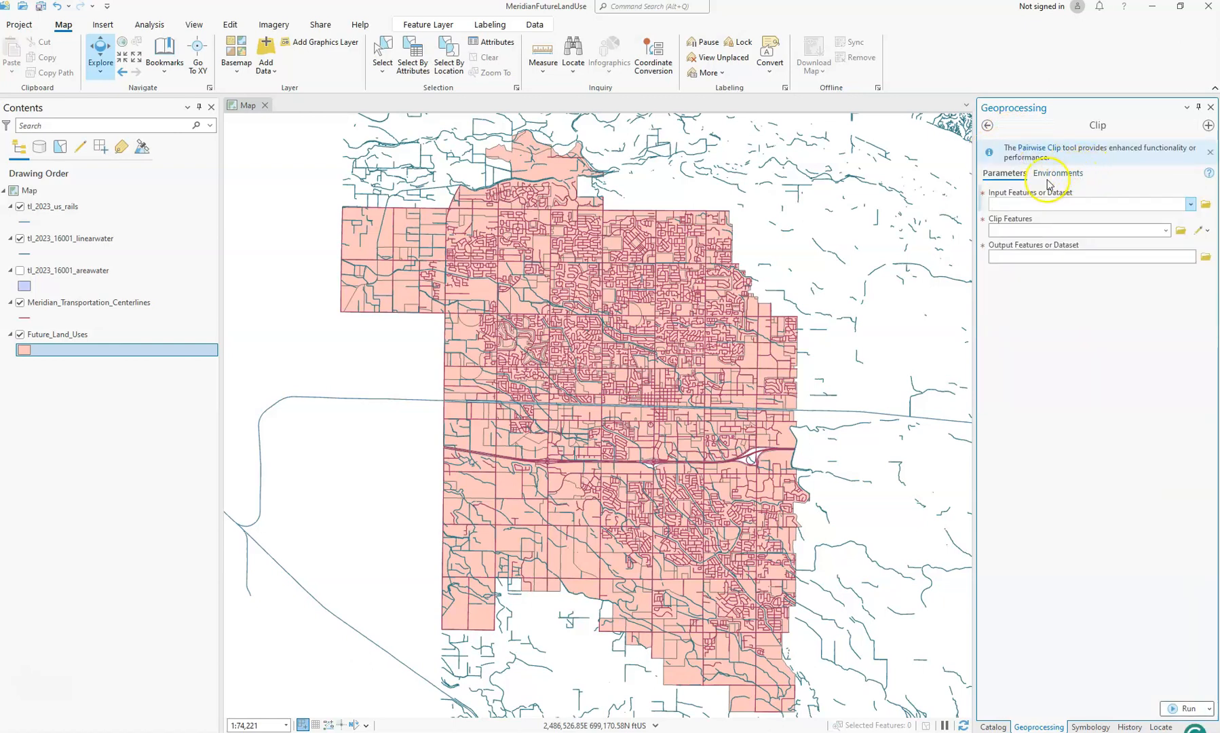
- Set the Clip tool's input features to tl_2023_16001_linearwater and its clip features to Future_Land_Uses
left_click(1081, 203)
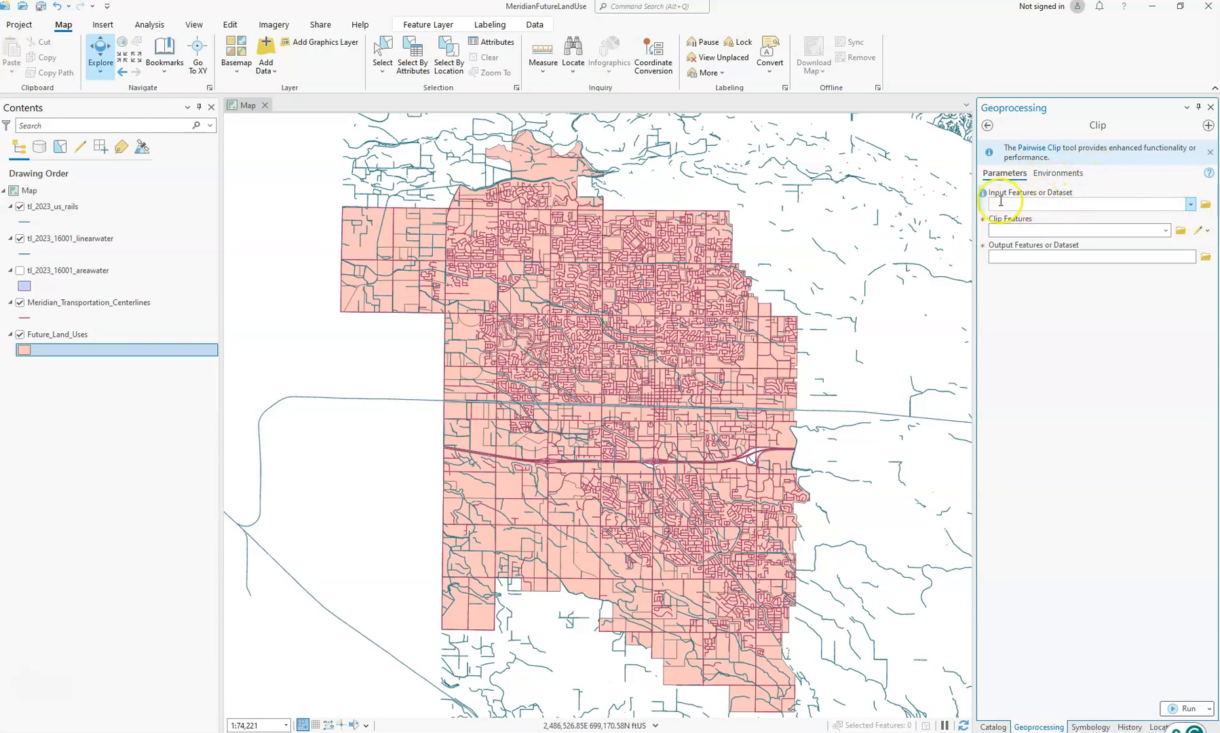
mouse_move(983, 195)
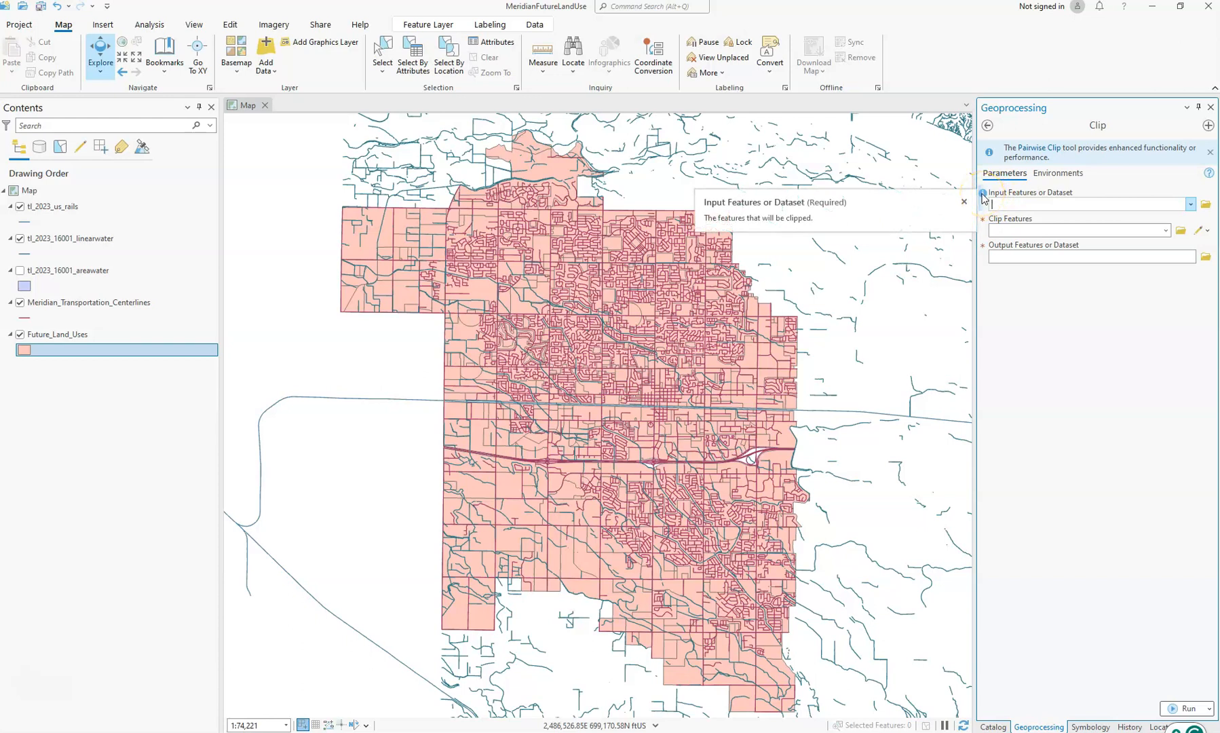
left_click(1190, 204)
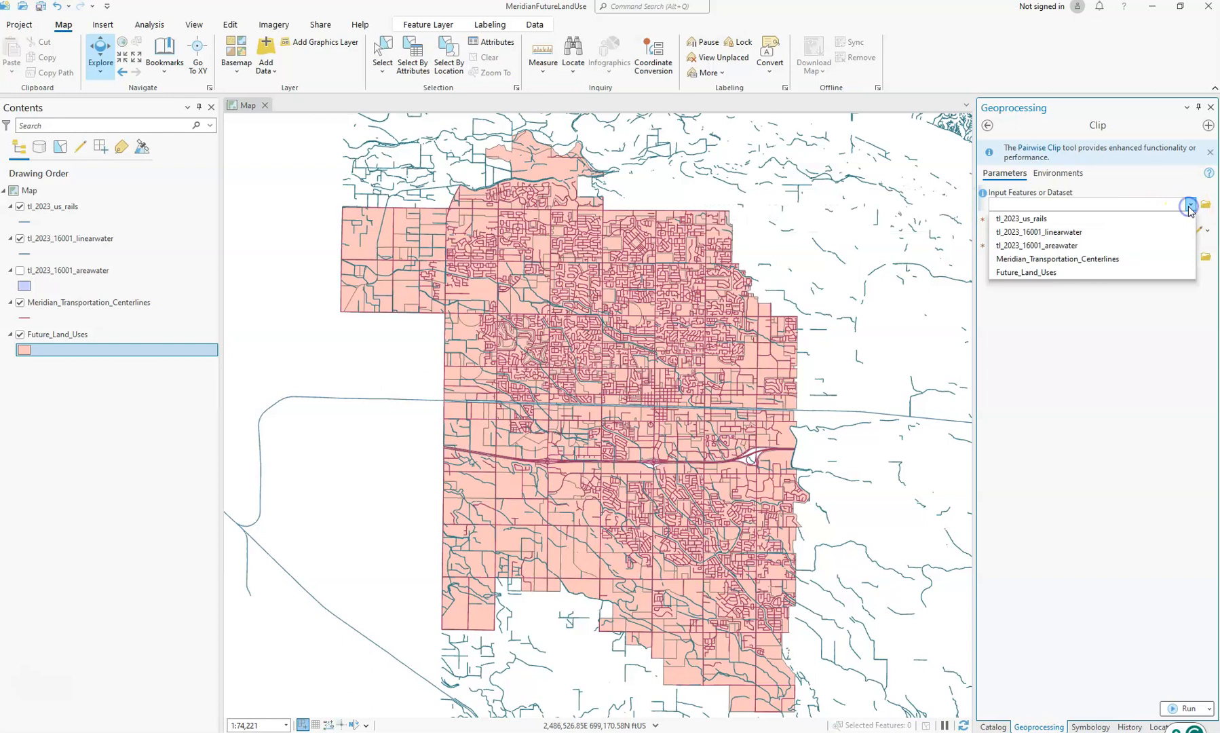
left_click(1125, 235)
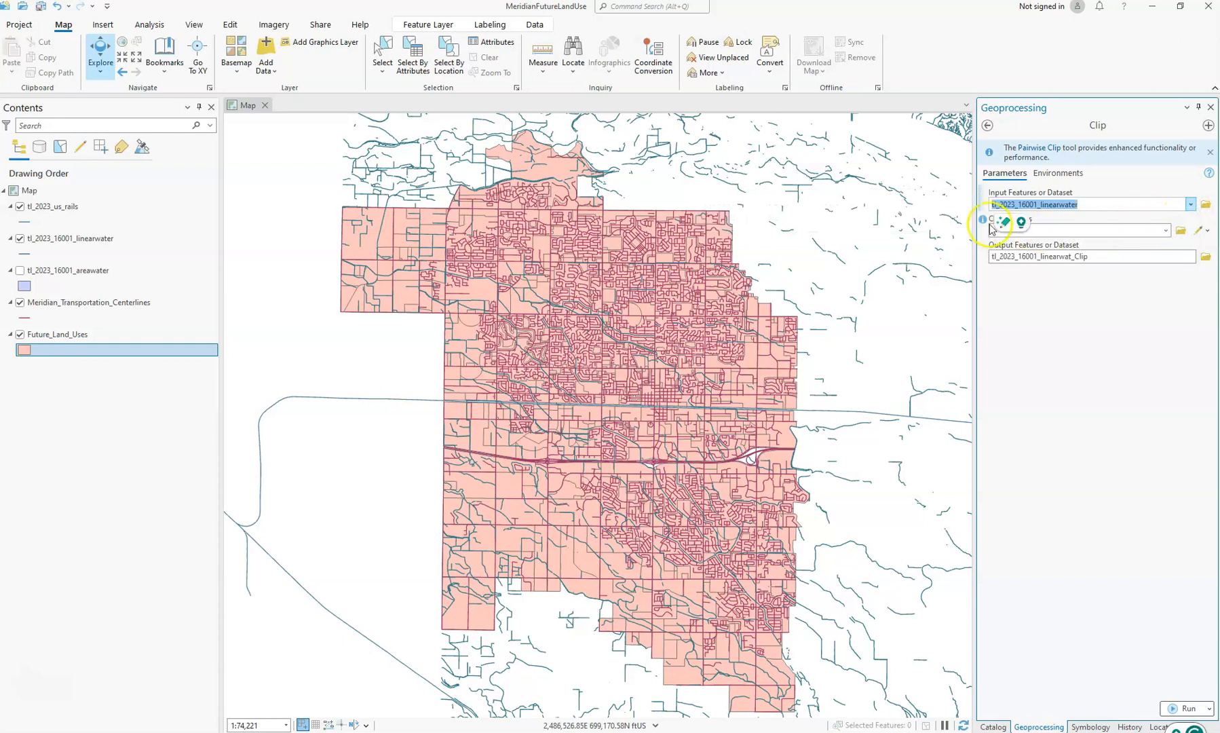
left_click(1027, 317)
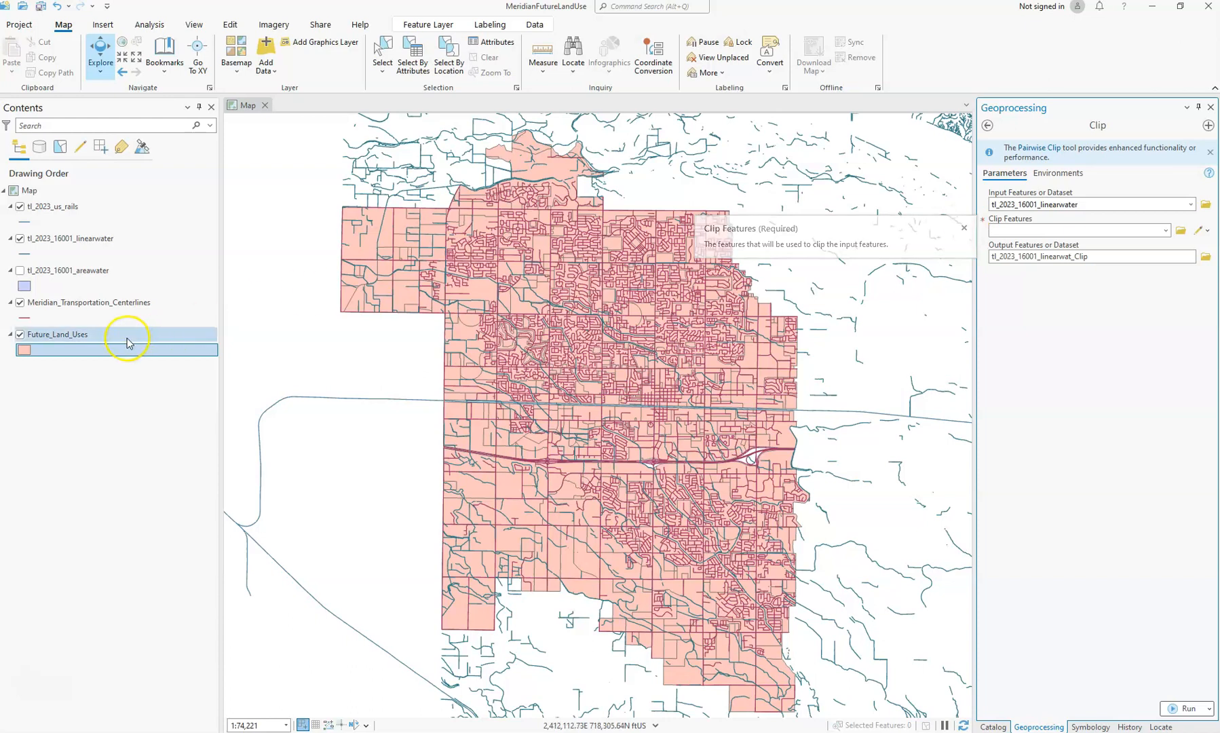
left_click(1165, 231)
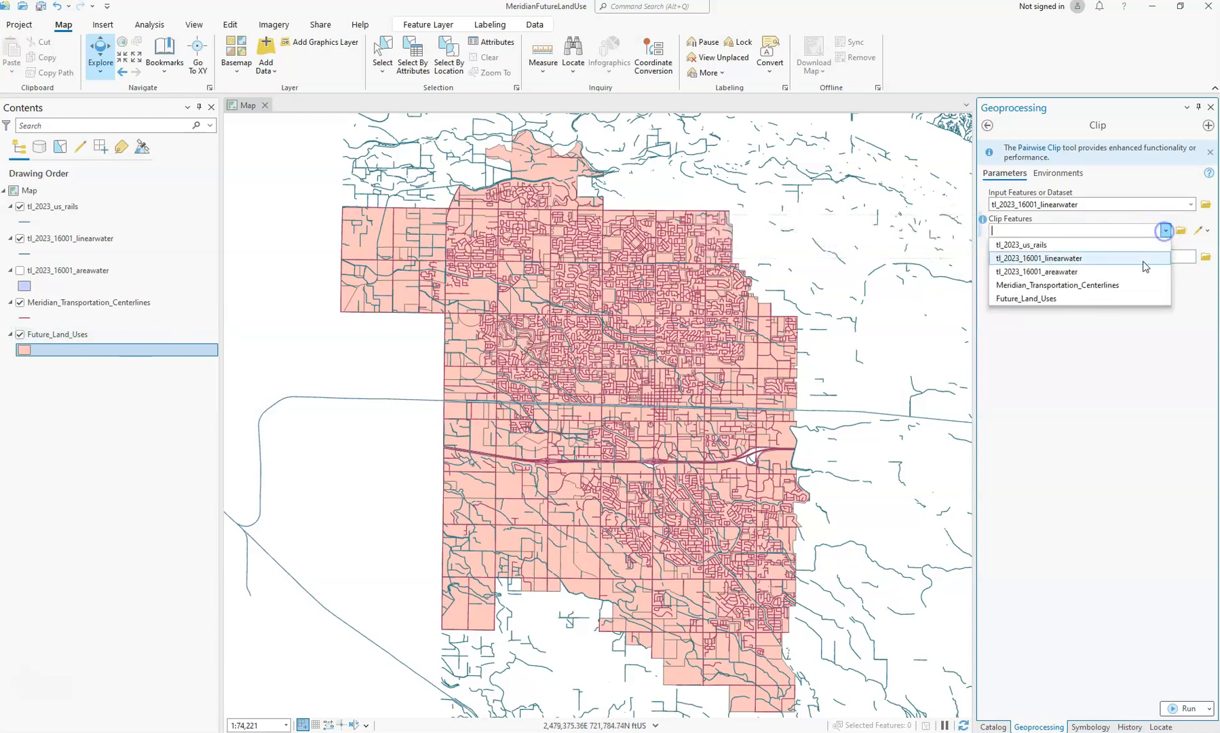
left_click(1108, 299)
left_click(1110, 313)
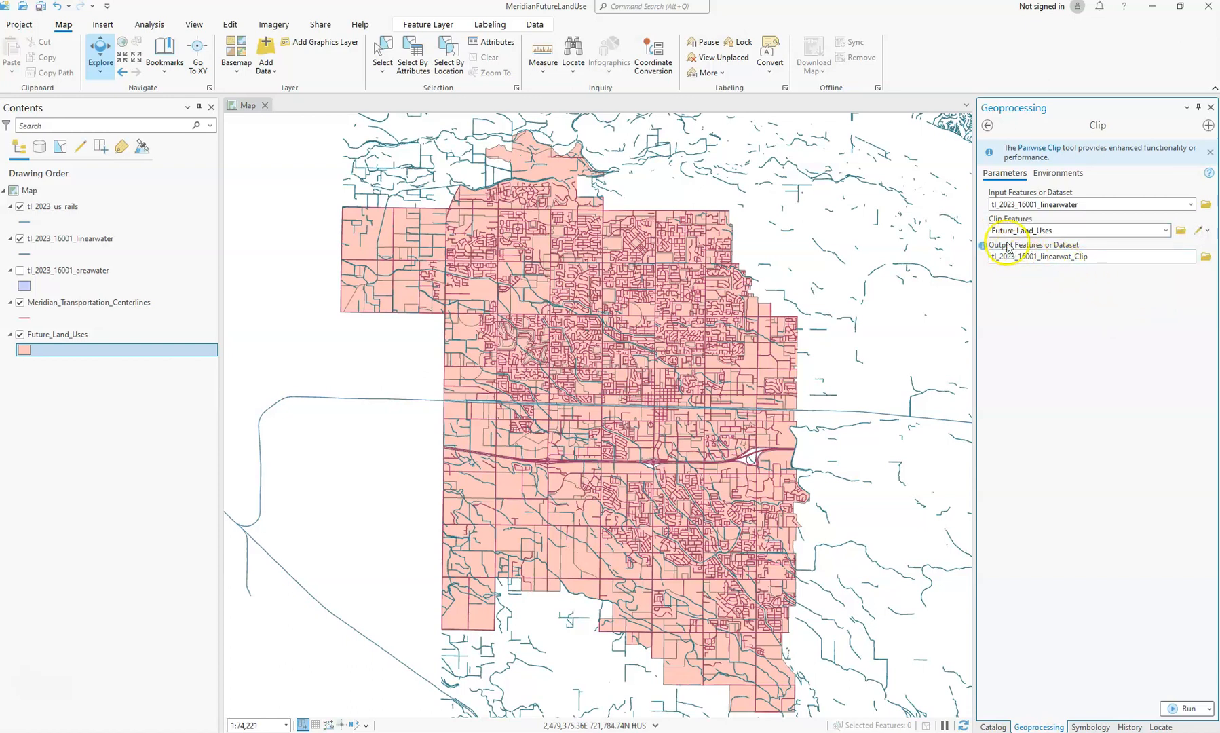
- Examine the full output path of the clip result, from the project folder and geodatabase to the dataset name
left_click(1123, 258)
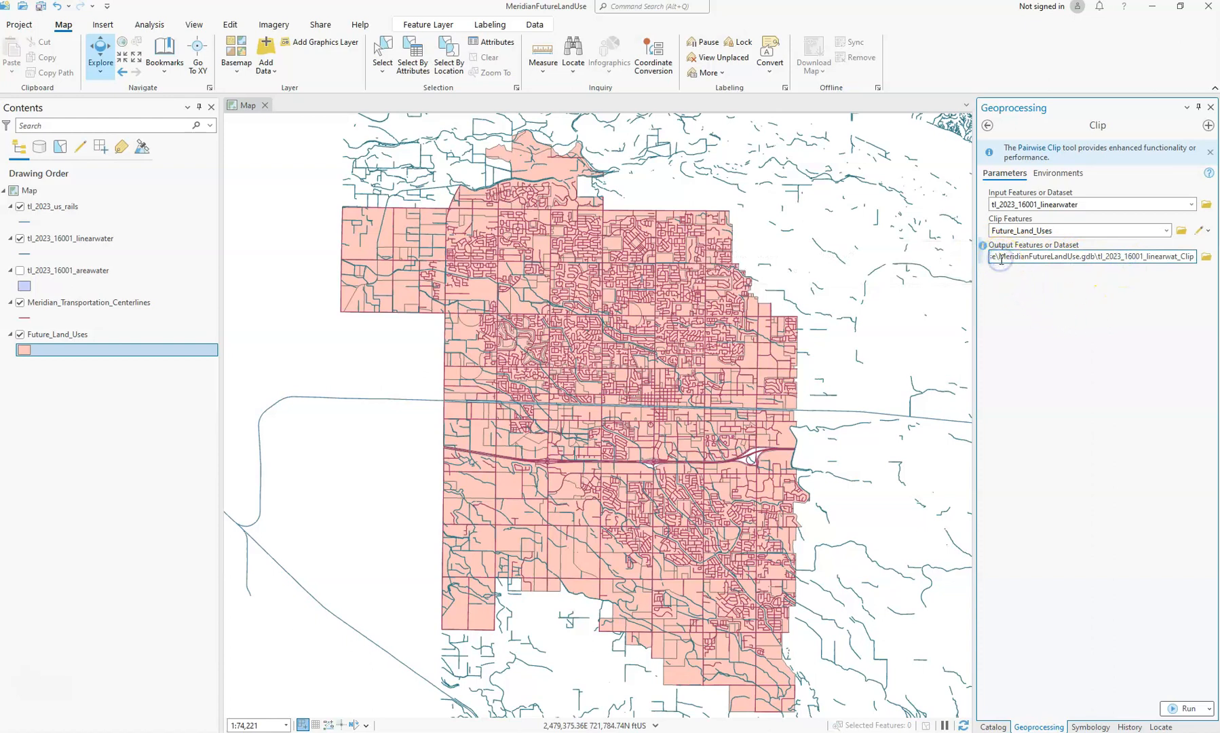
key("Left")
key("Left")
key("Left")
key("Left")
key("Left")
key("Left")
key("Left")
key("Left")
key("Left")
key("Left")
key("Left")
key("Left")
key("Left")
key("Left")
key("Left")
key("Left")
key("Left")
key("Left")
key("Left")
key("Left")
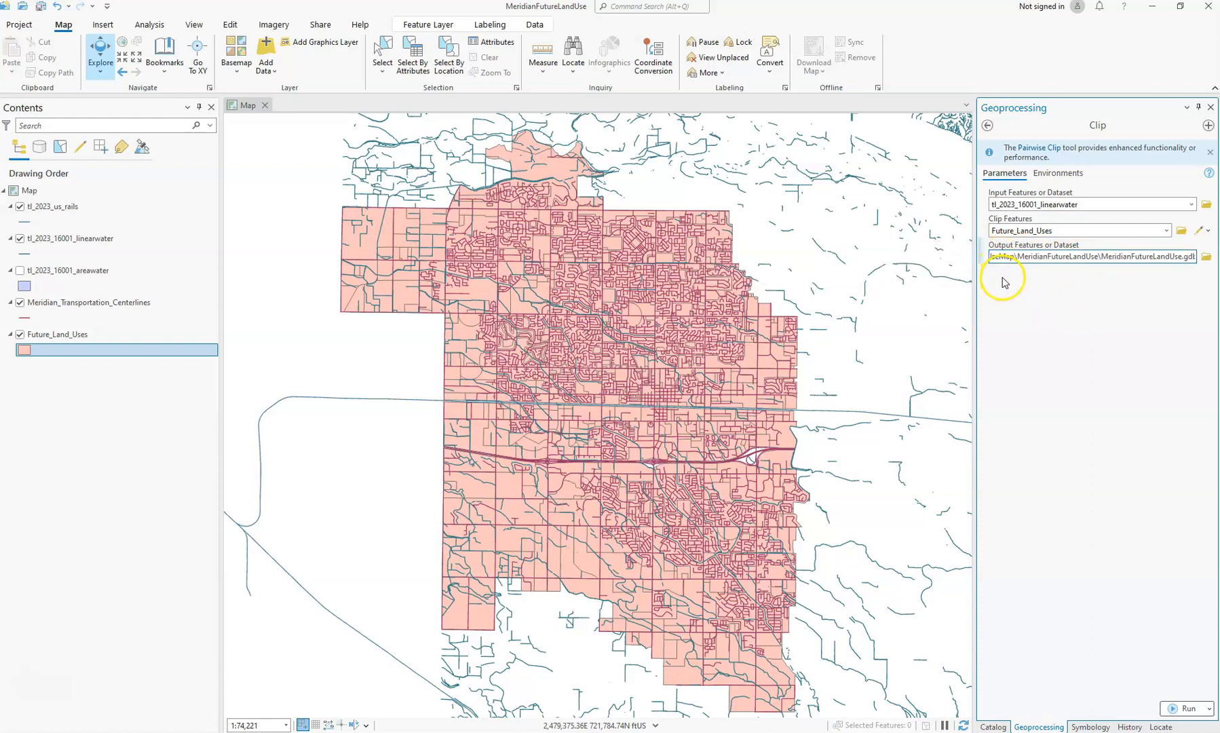
key("Right")
key("Right")
key("Right")
key("Right")
key("Right")
key("Right")
key("Right")
key("Right")
key("Right")
key("Right")
key("Right")
key("Right")
key("Right")
key("Right")
key("Right")
key("Right")
key("Right")
key("Right")
key("Right")
key("Right")
key("Right")
key("Right")
key("Right")
key("Right")
key("Right")
key("Right")
key("Right")
key("Right")
key("Right")
key("Right")
key("Right")
key("Right")
key("Right")
key("Right")
key("Right")
key("Right")
key("Right")
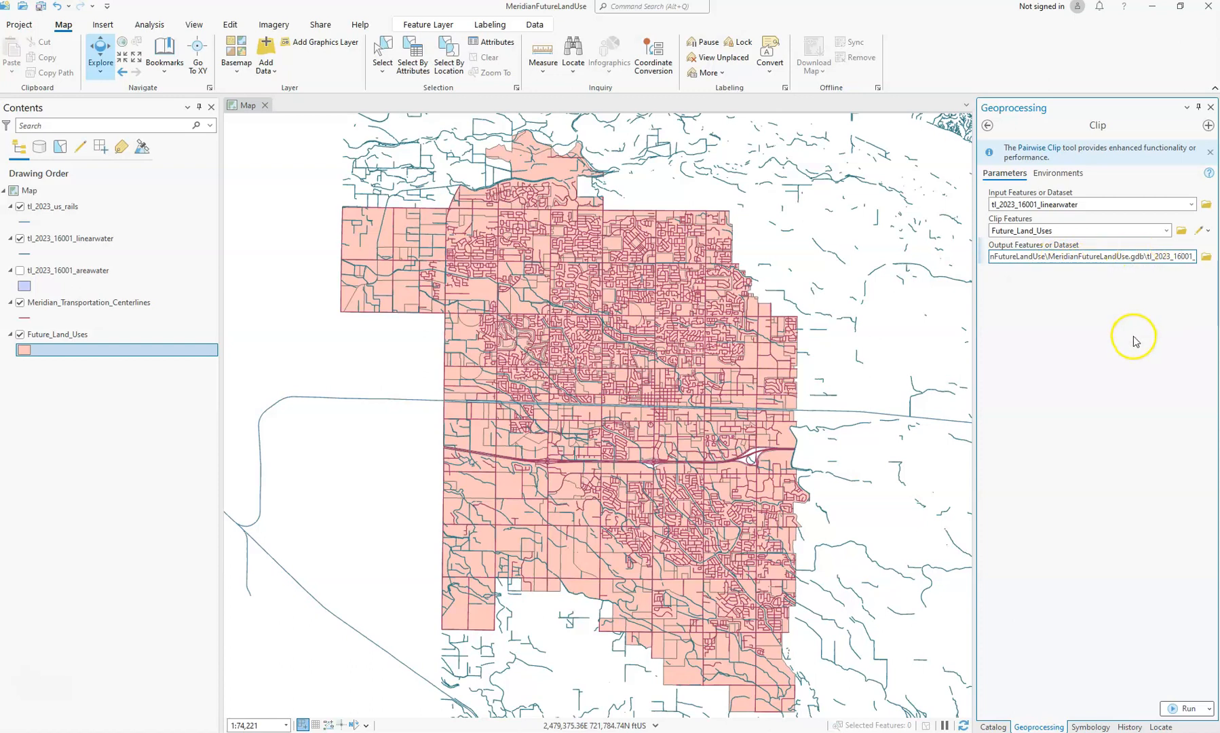
left_click(1148, 257)
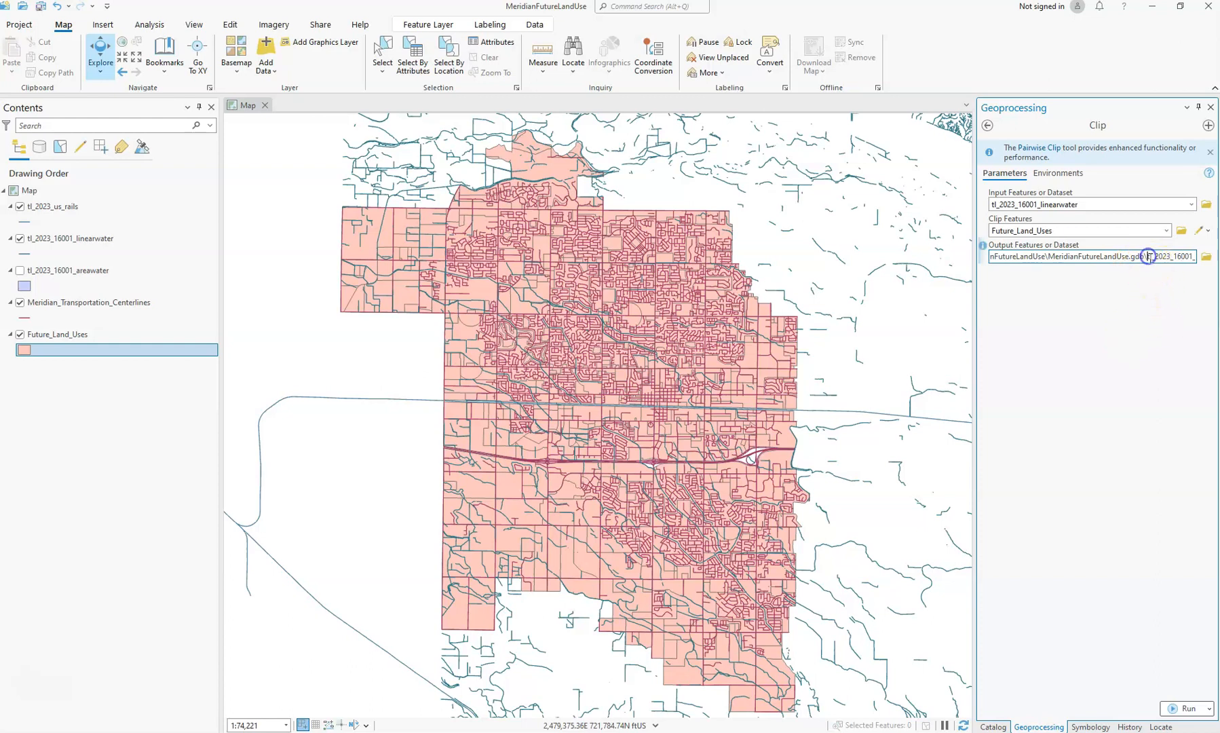
key("Right")
key("Right")
key("Right")
key("Right")
key("Right")
key("Right")
key("Right")
key("Right")
key("Right")
key("Right")
key("Right")
key("Right")
key("Right")
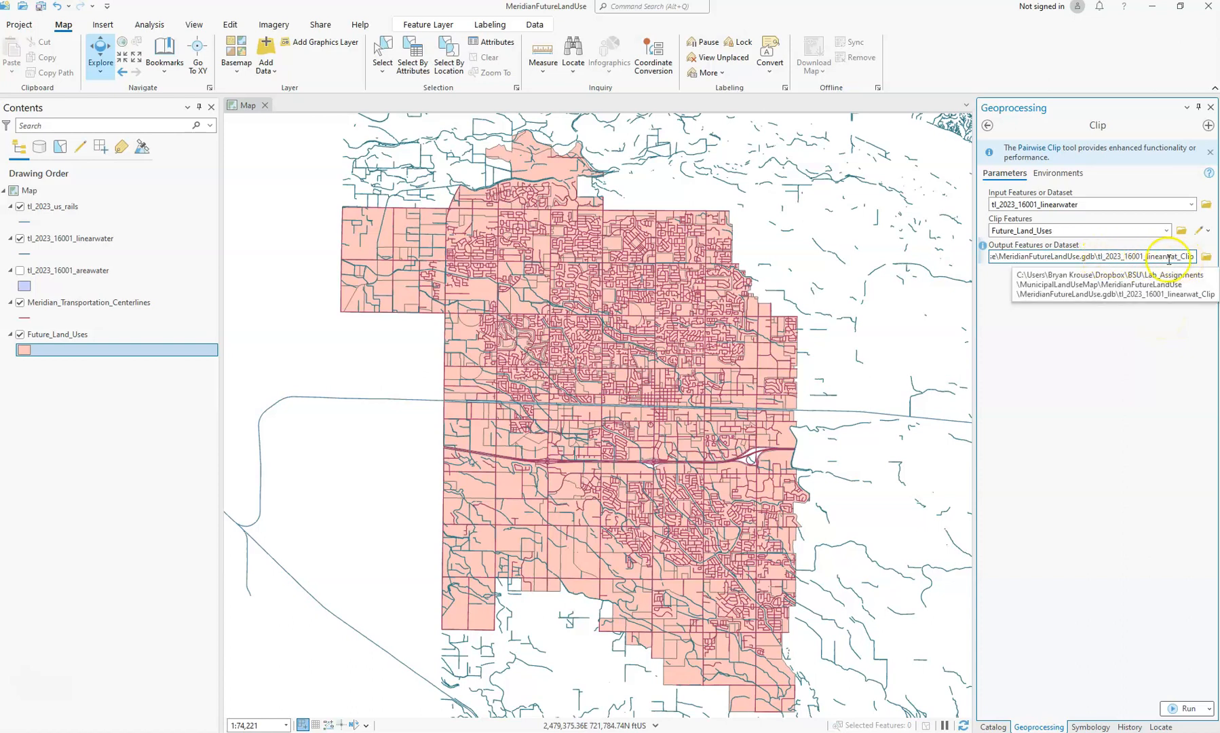
- Name the output dataset Rivers within MeridianFutureLandUse.gdb and run the clip
left_click(1099, 256)
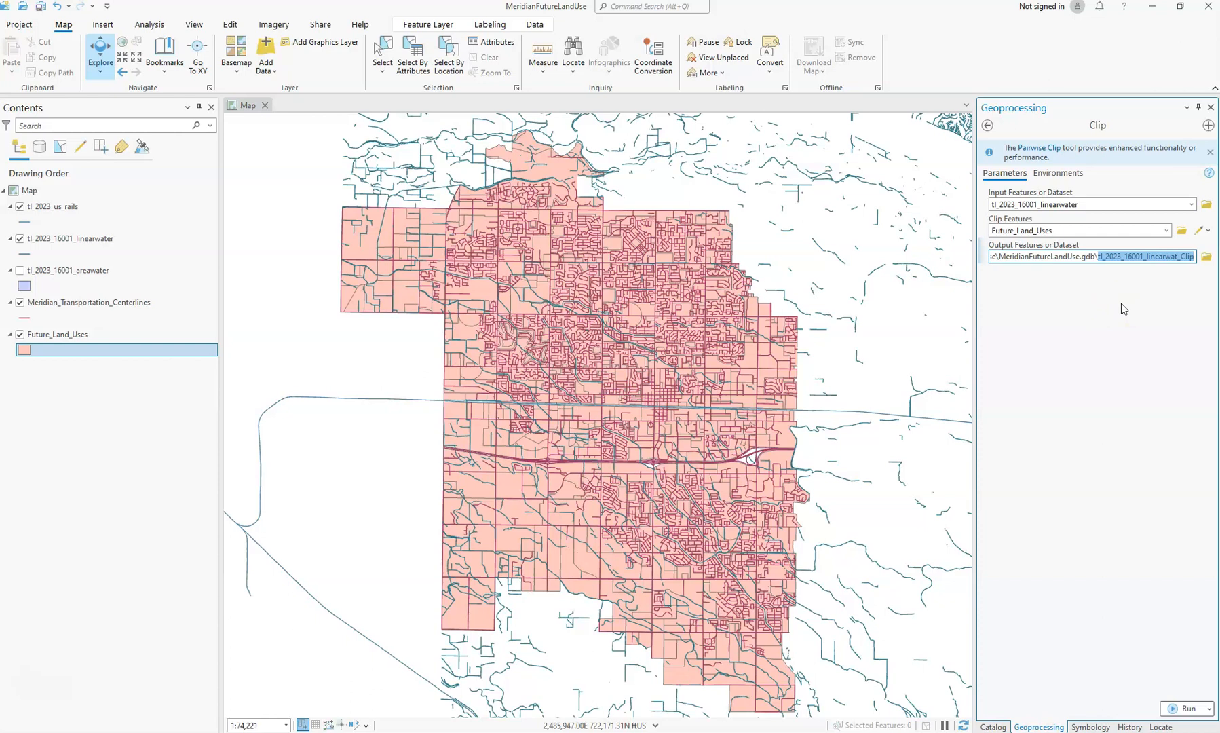
type("Ri")
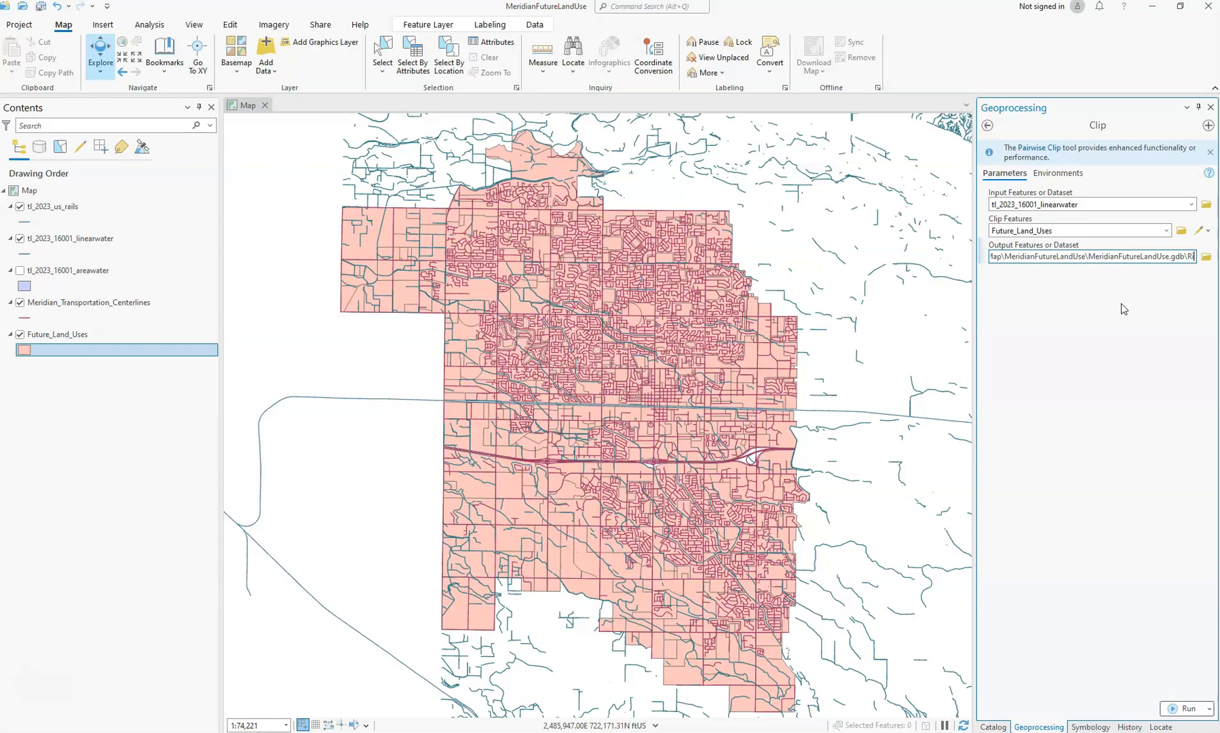
type("vers")
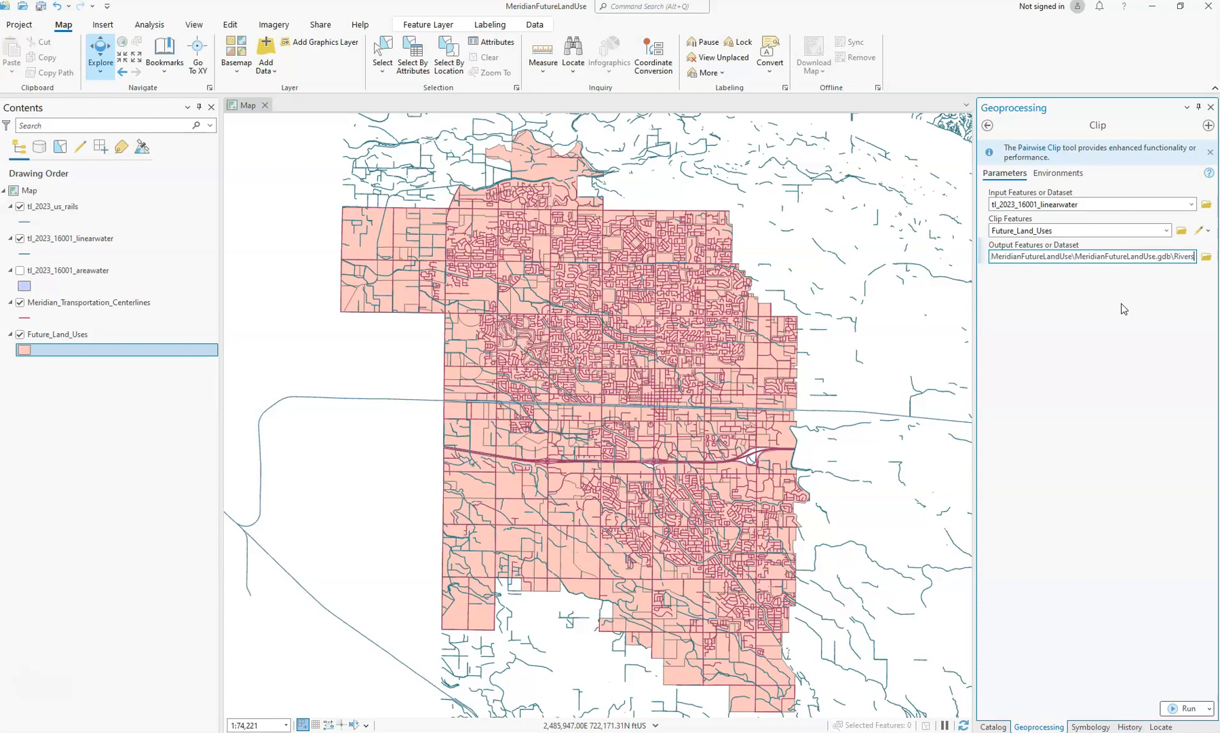
left_click(1120, 304)
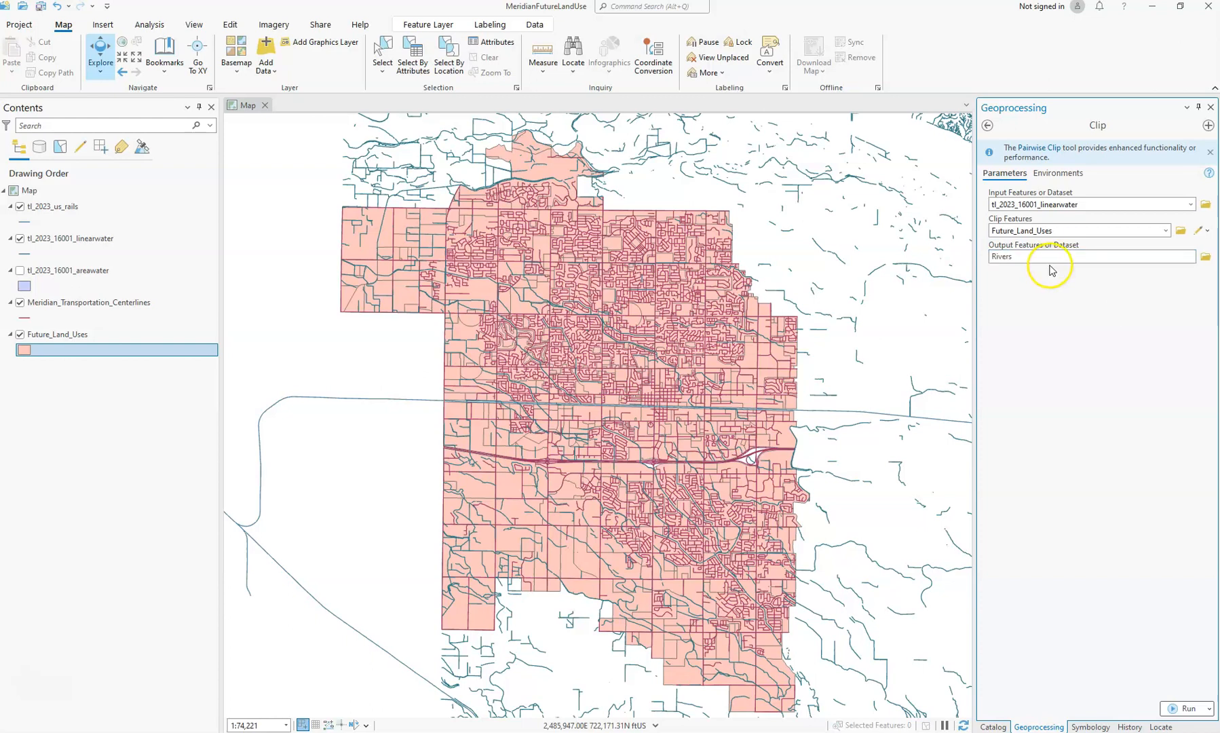
left_click(1186, 710)
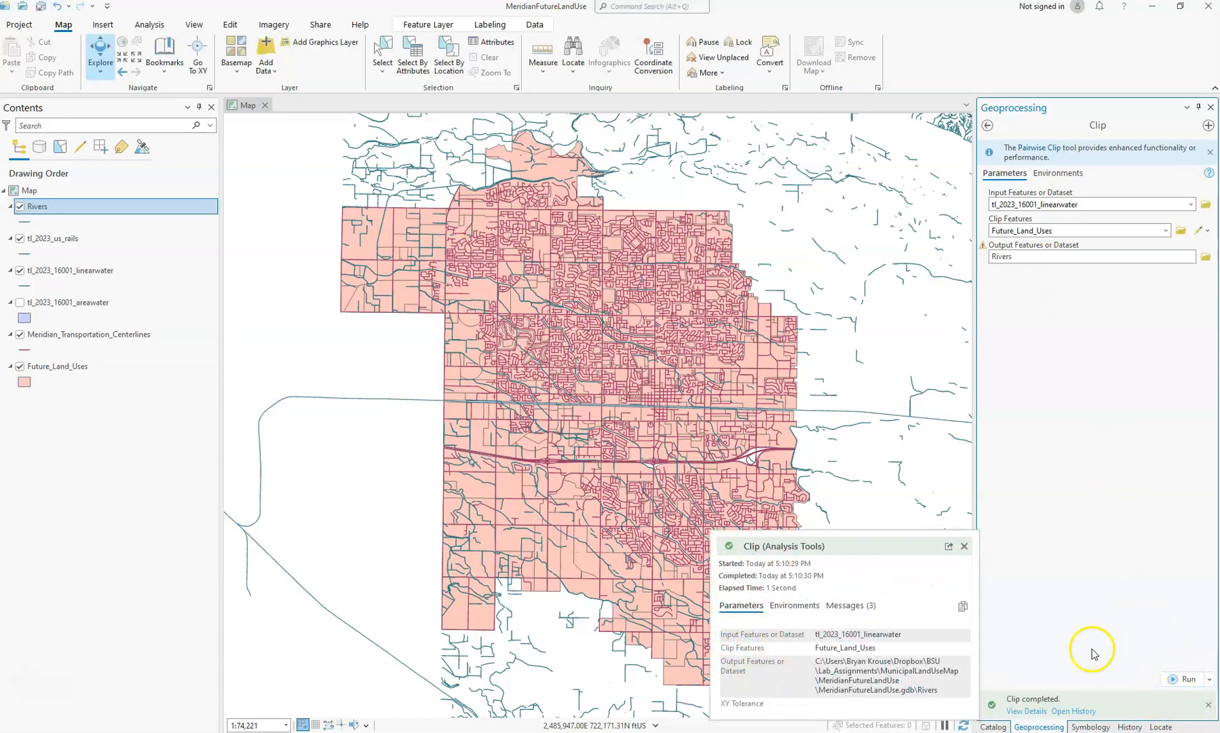
left_click(965, 546)
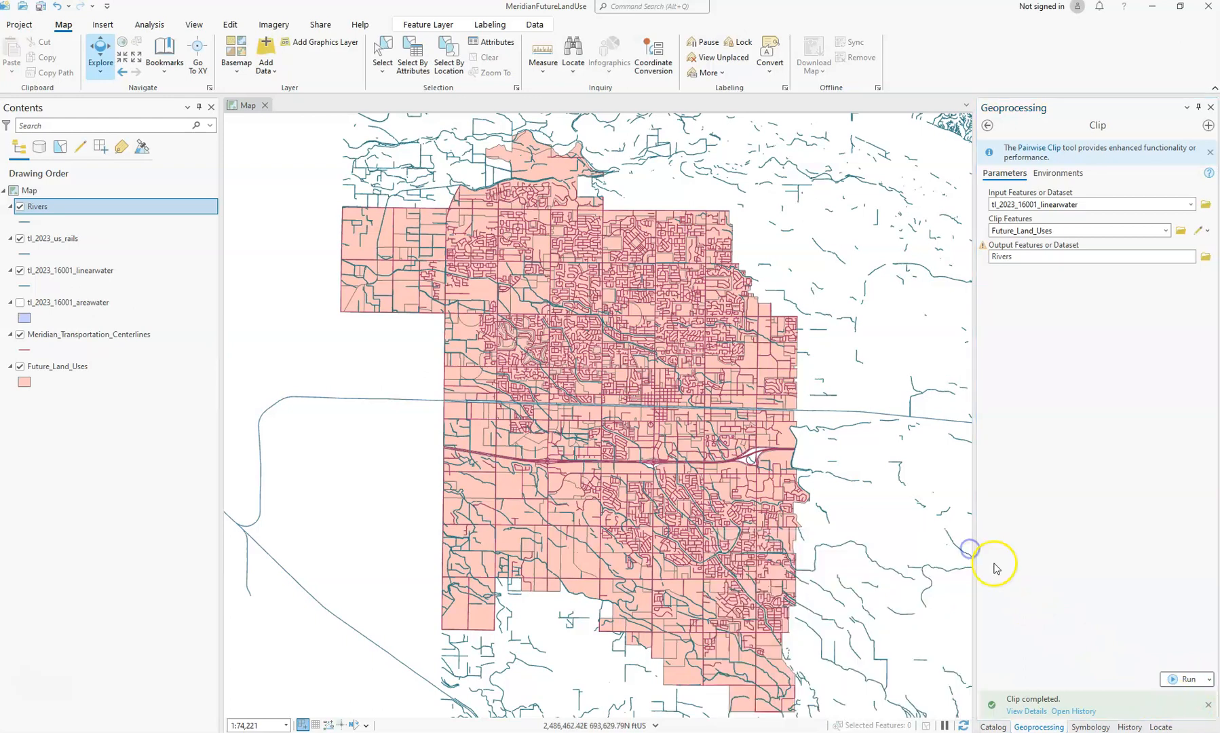
- Hide the original tl_2023_16001_linearwater layer and remove it from the map
left_click(19, 272)
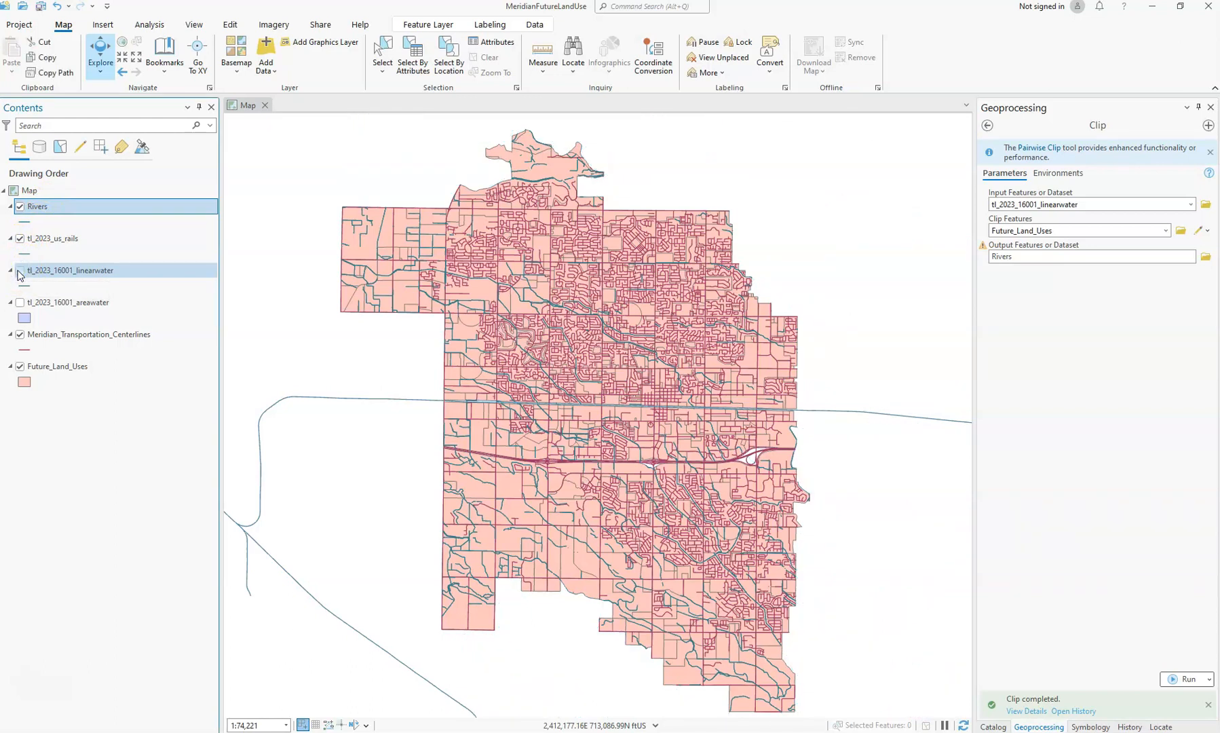
right_click(68, 273)
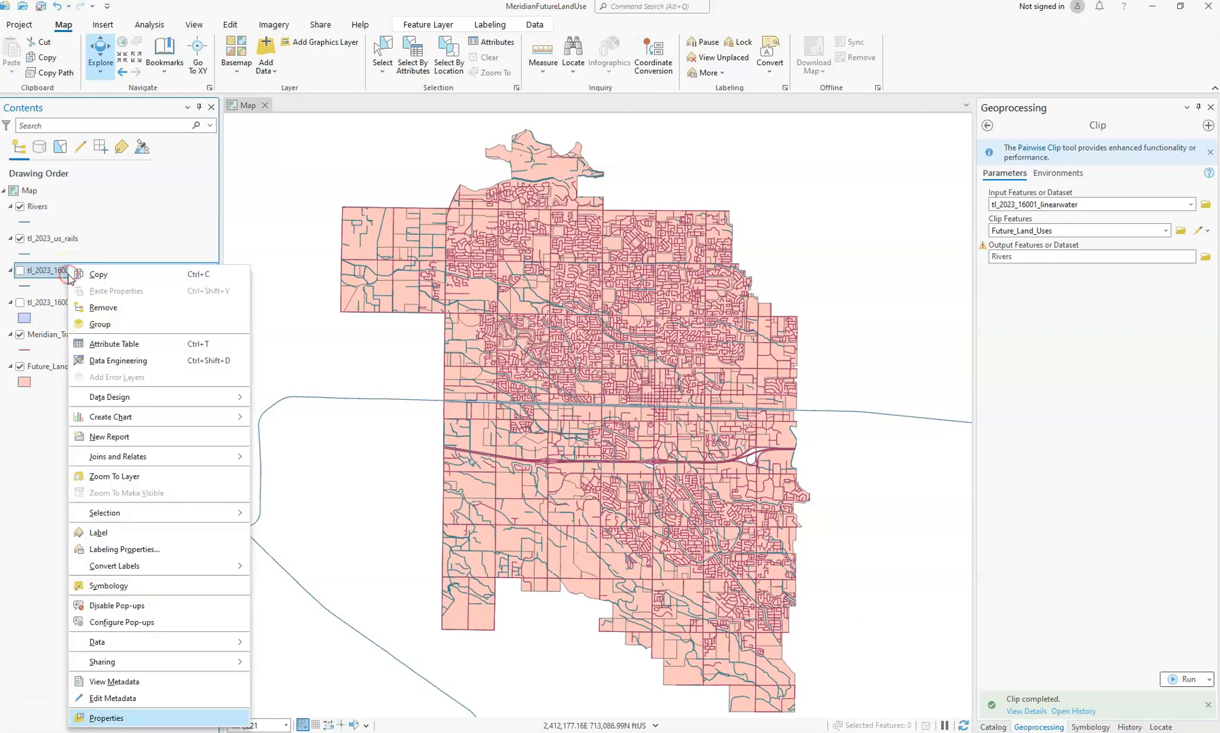
left_click(99, 311)
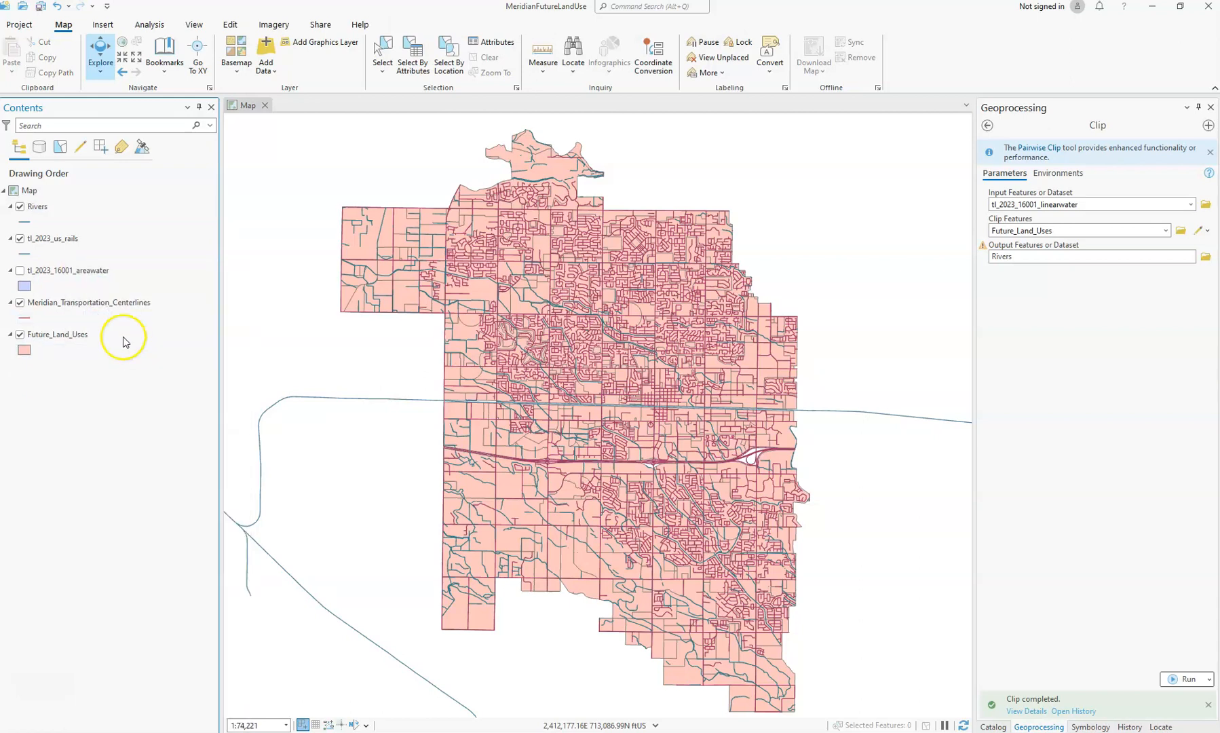
- Start a fresh Clip with tl_2023_16001_areawater as the input features and Future_Land_Uses as the clip features
left_click(987, 126)
left_click(986, 154)
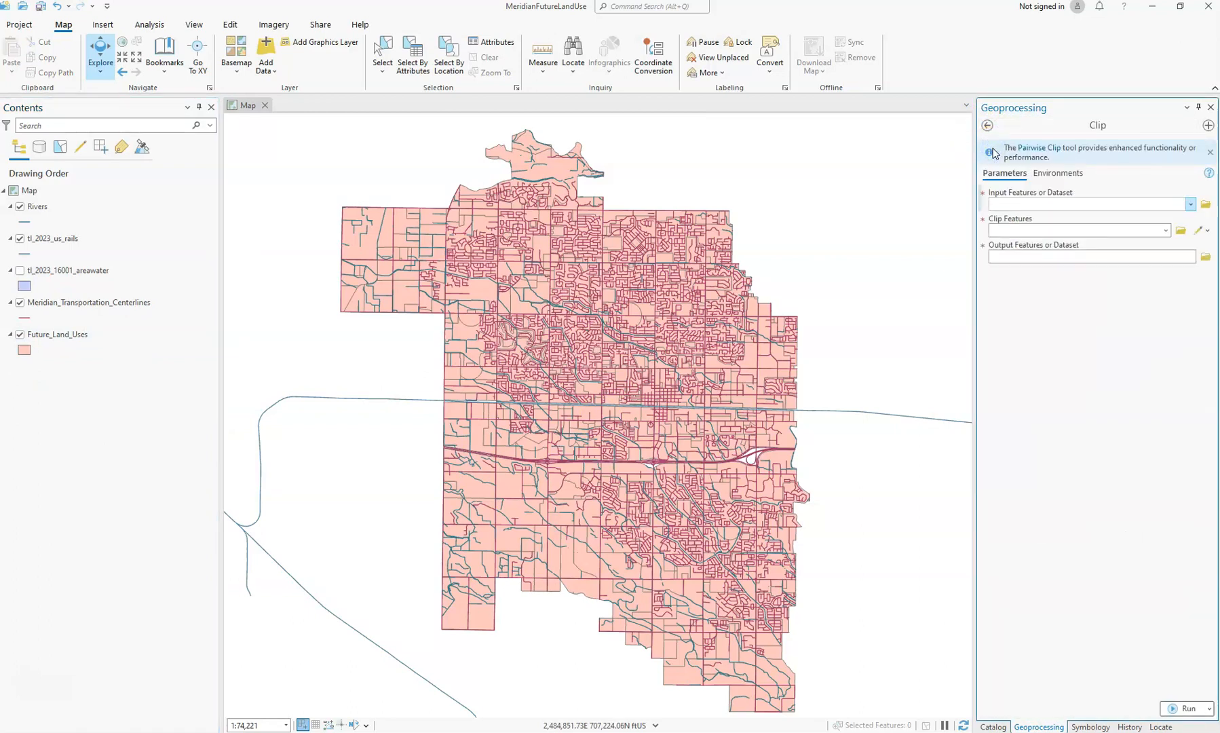
left_click(1190, 204)
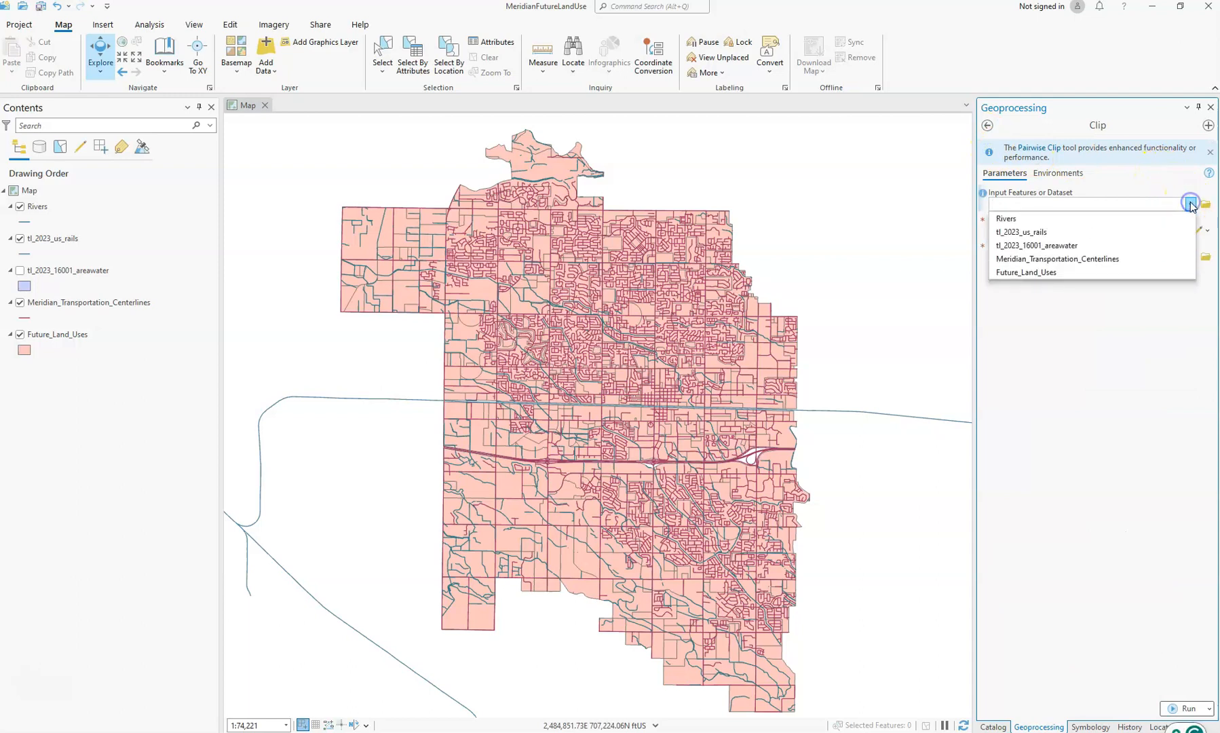
left_click(1091, 245)
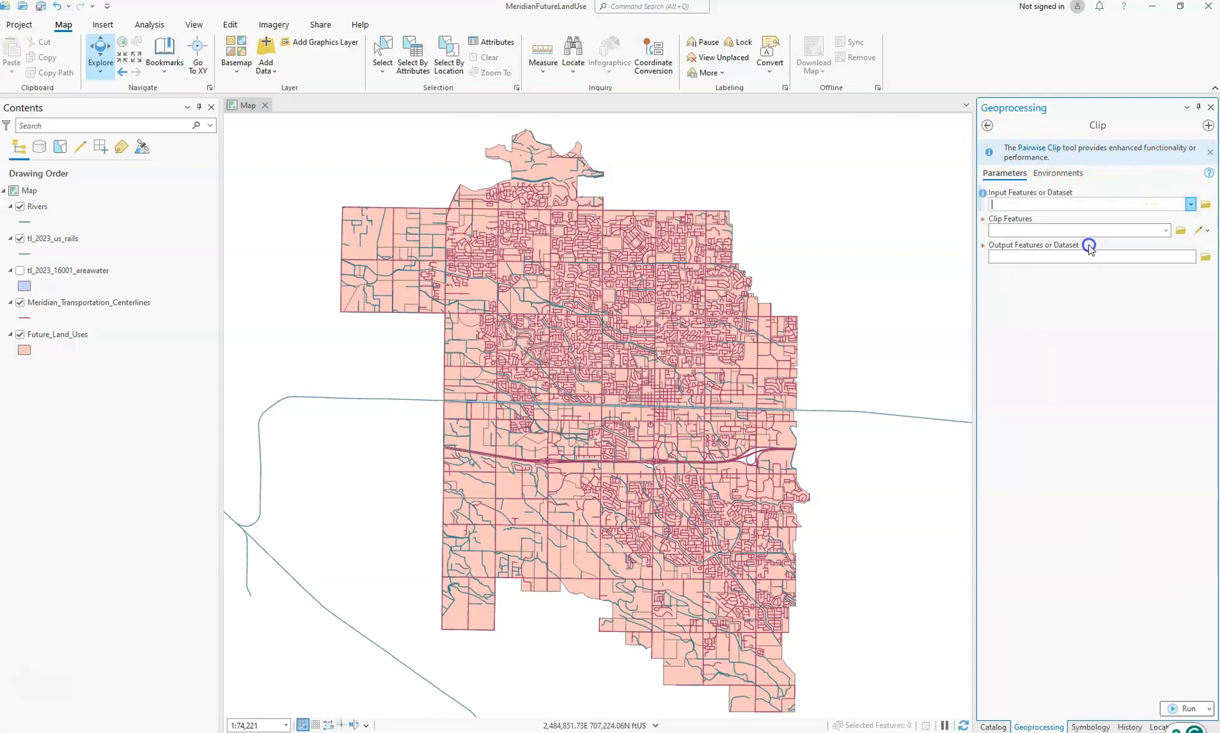
left_click(1165, 230)
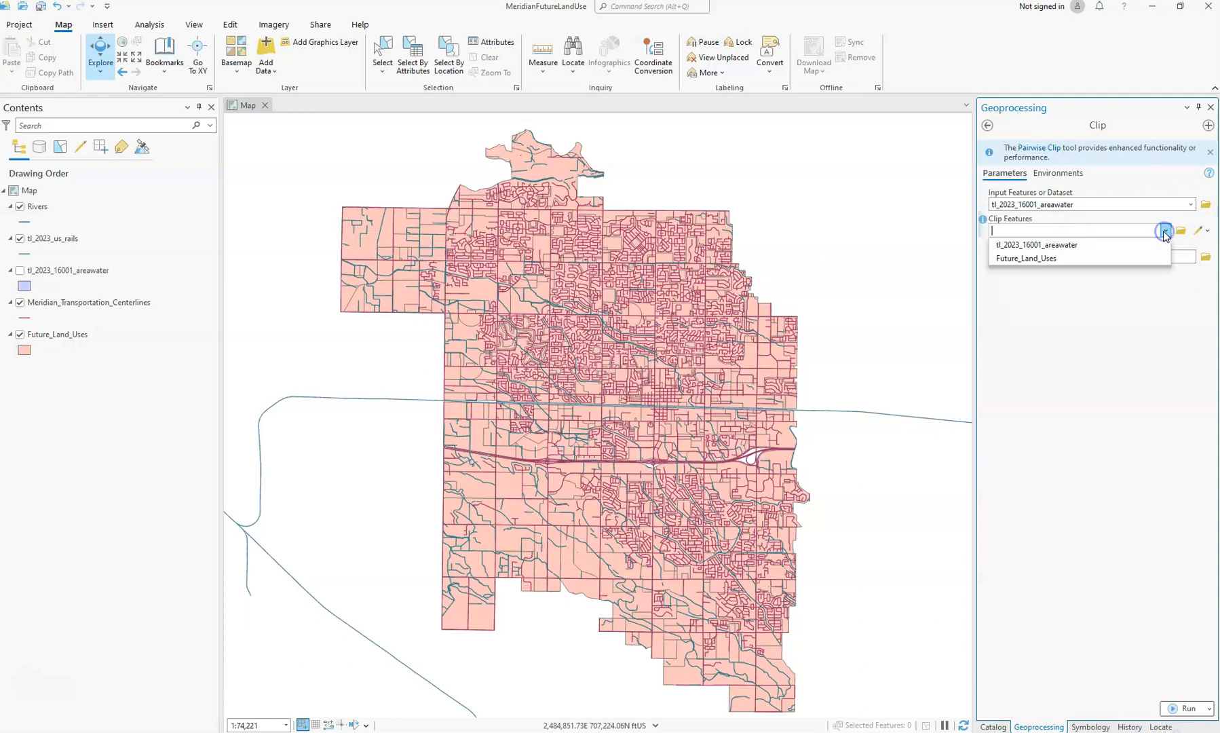
left_click(1062, 259)
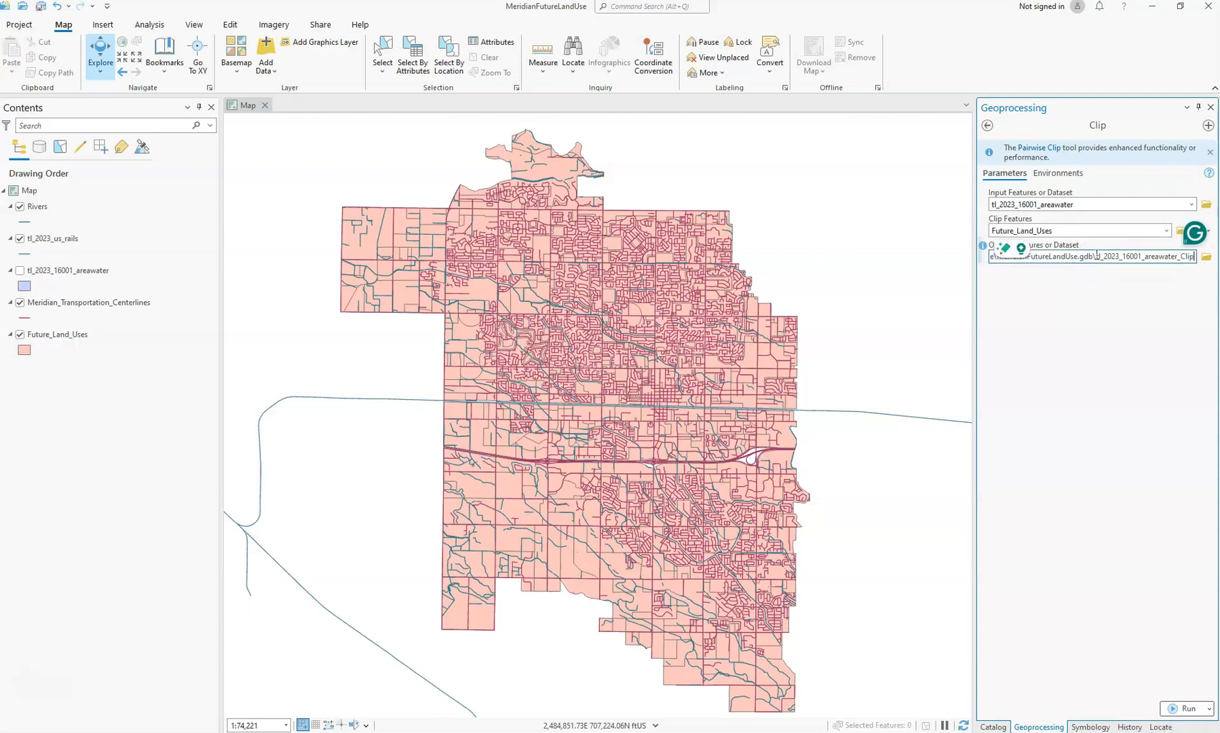
- Name the output dataset Lakes and run the clip with the source tl_2023_16001_areawater layer turned on
left_click_drag(1111, 256, 1195, 260)
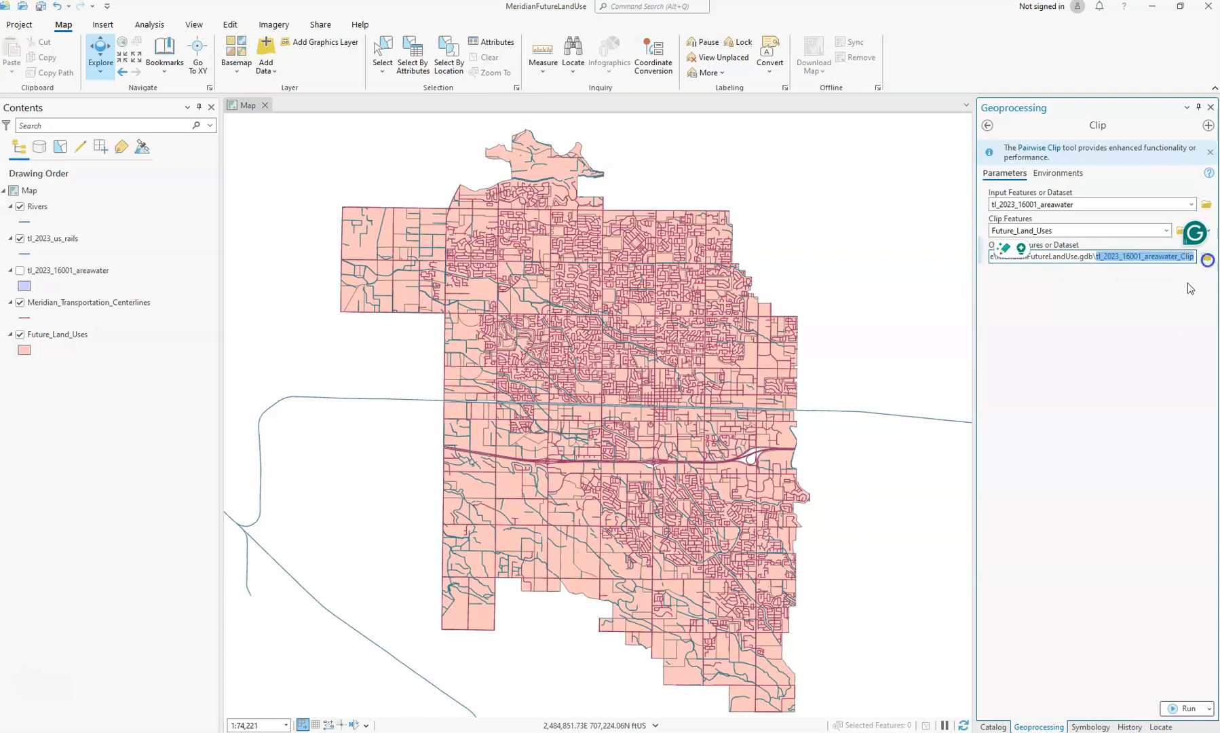
type("Lakes")
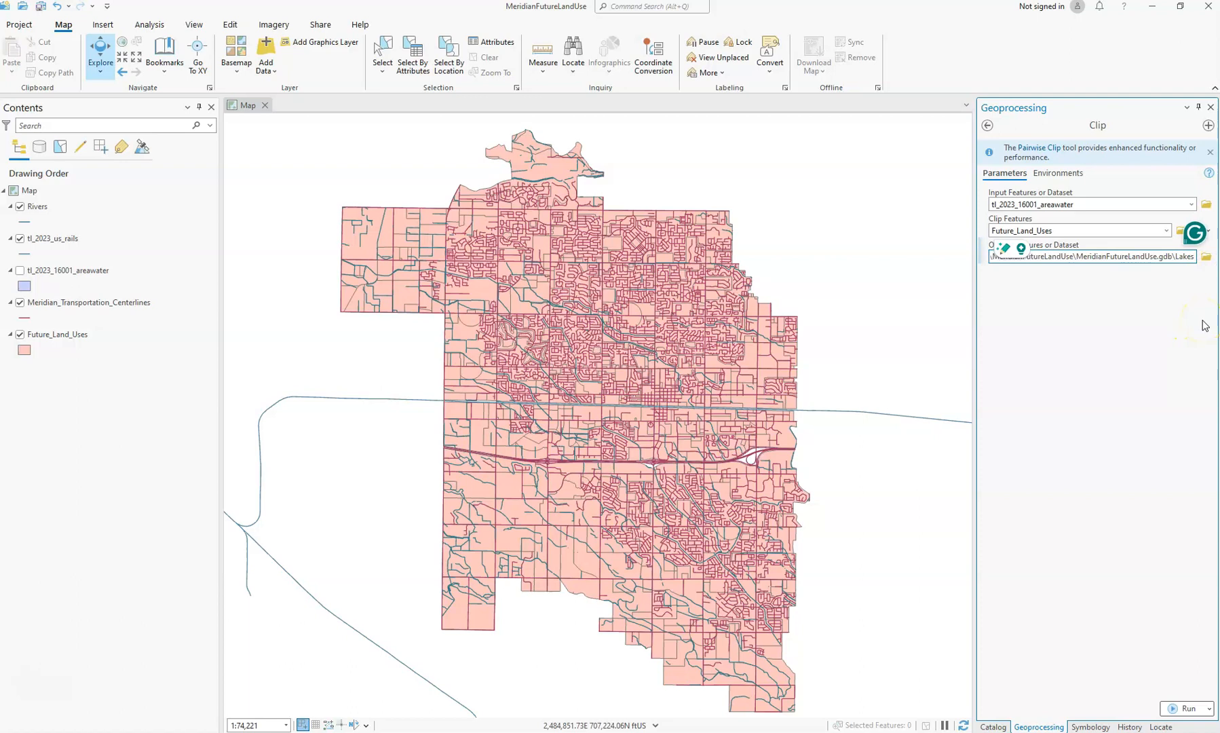
left_click(1128, 321)
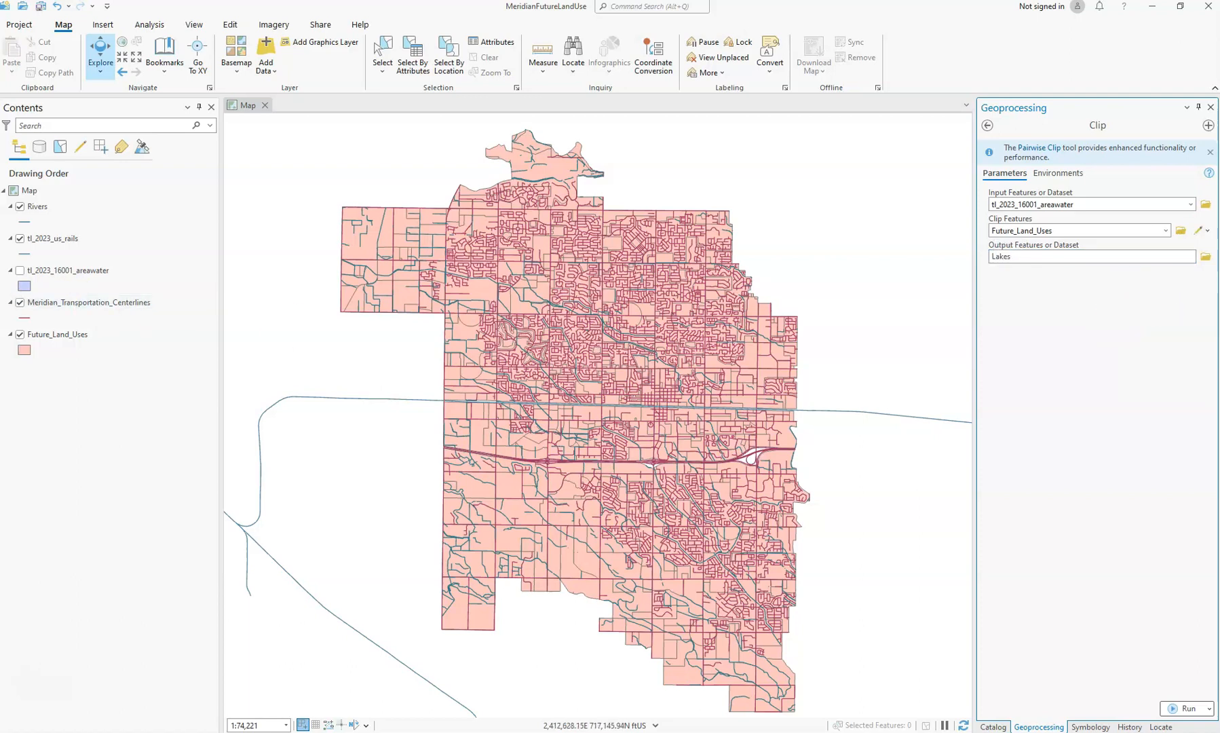
left_click(19, 270)
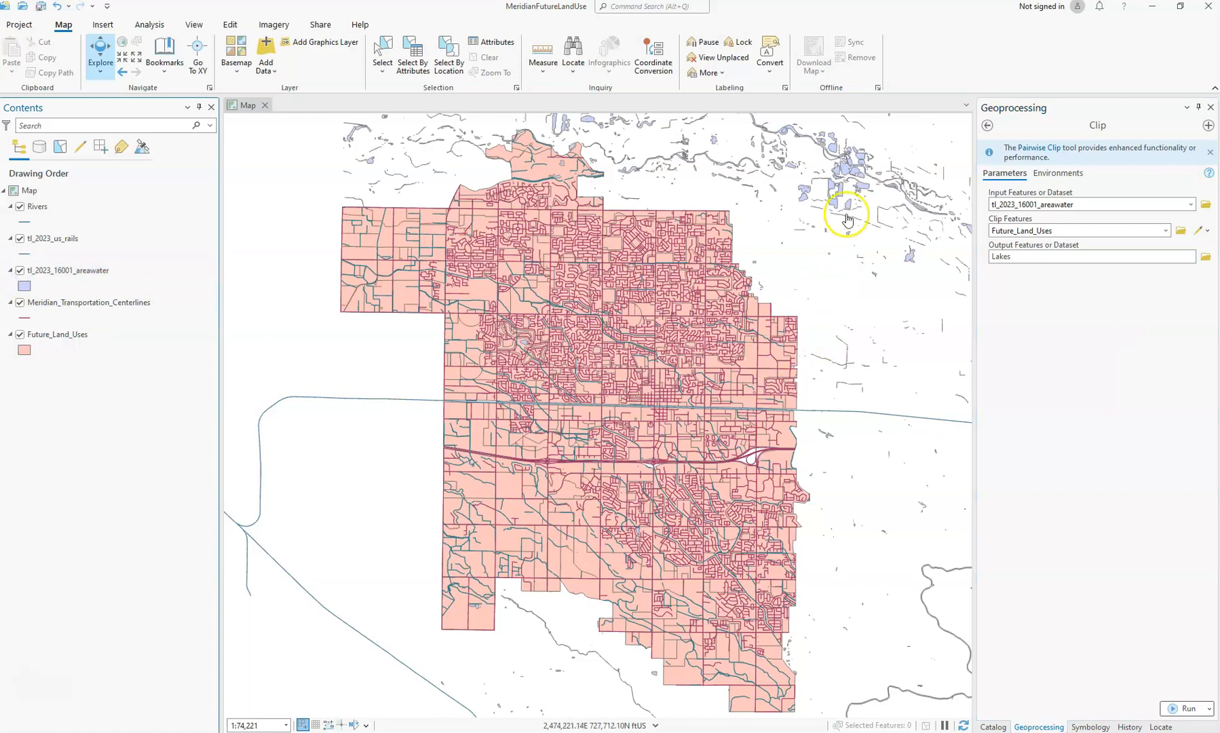
left_click(1181, 708)
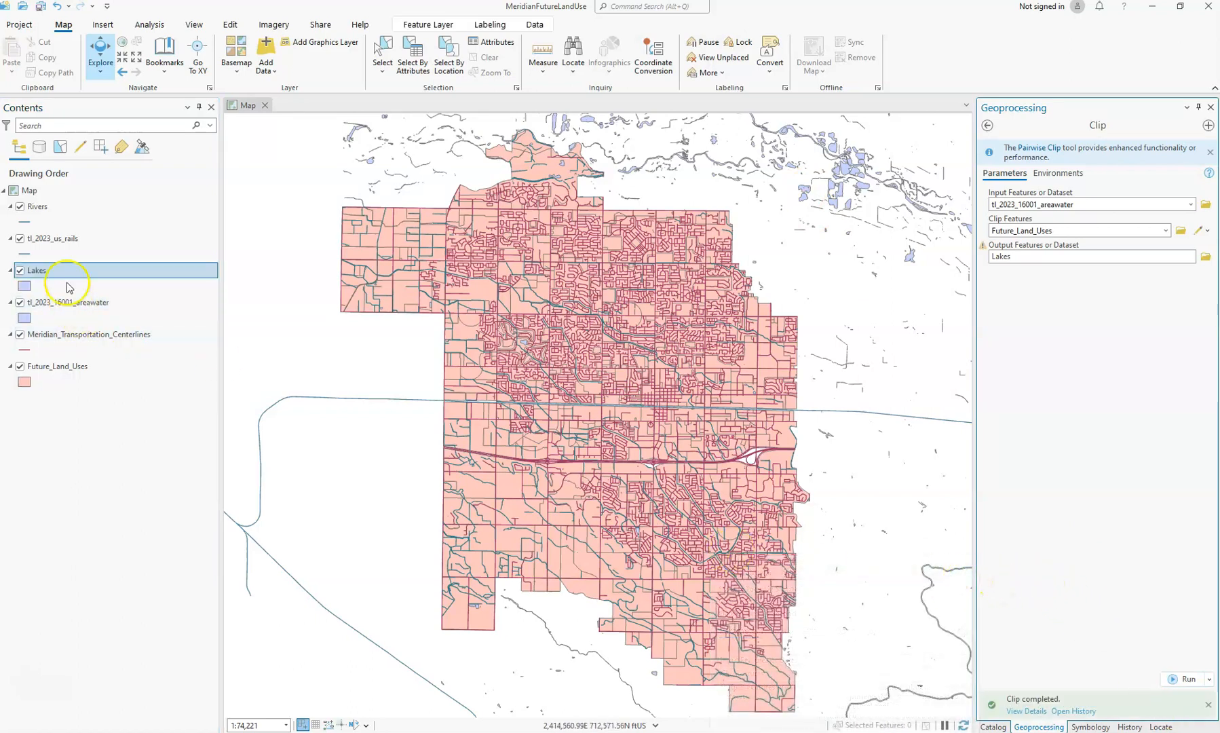
- Hide the original tl_2023_16001_areawater layer and remove it from the map
left_click(20, 303)
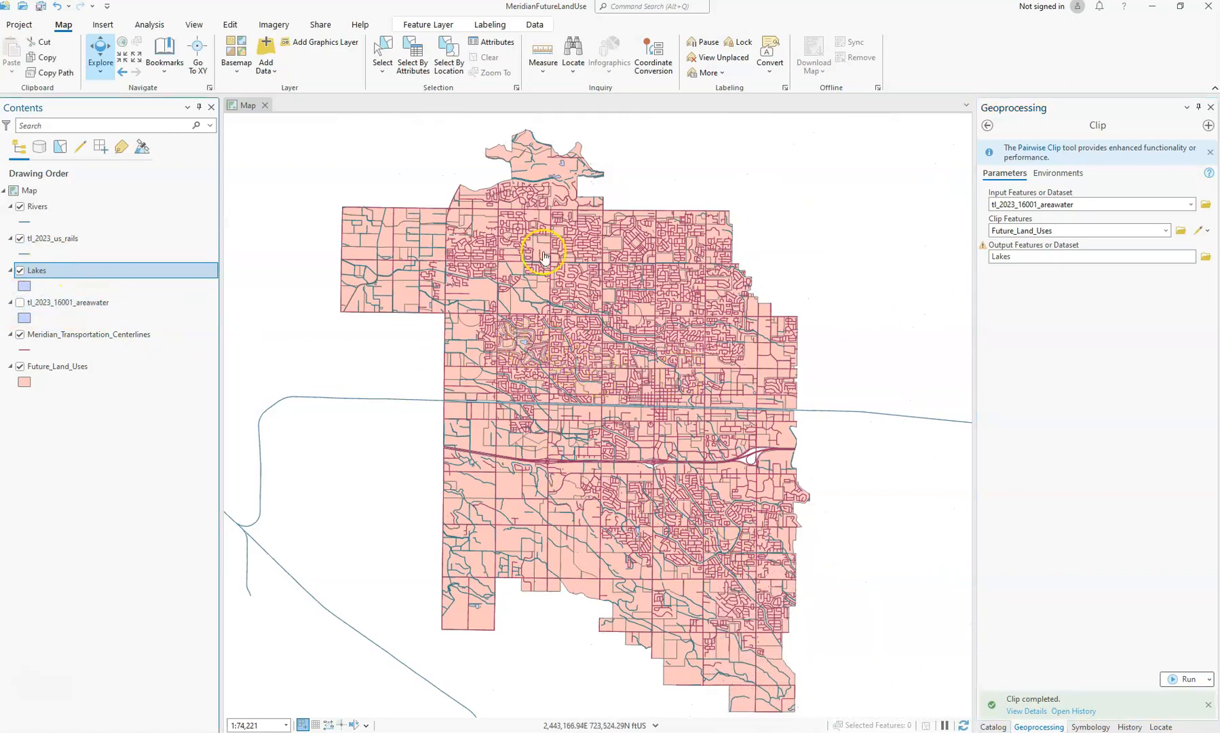
right_click(61, 307)
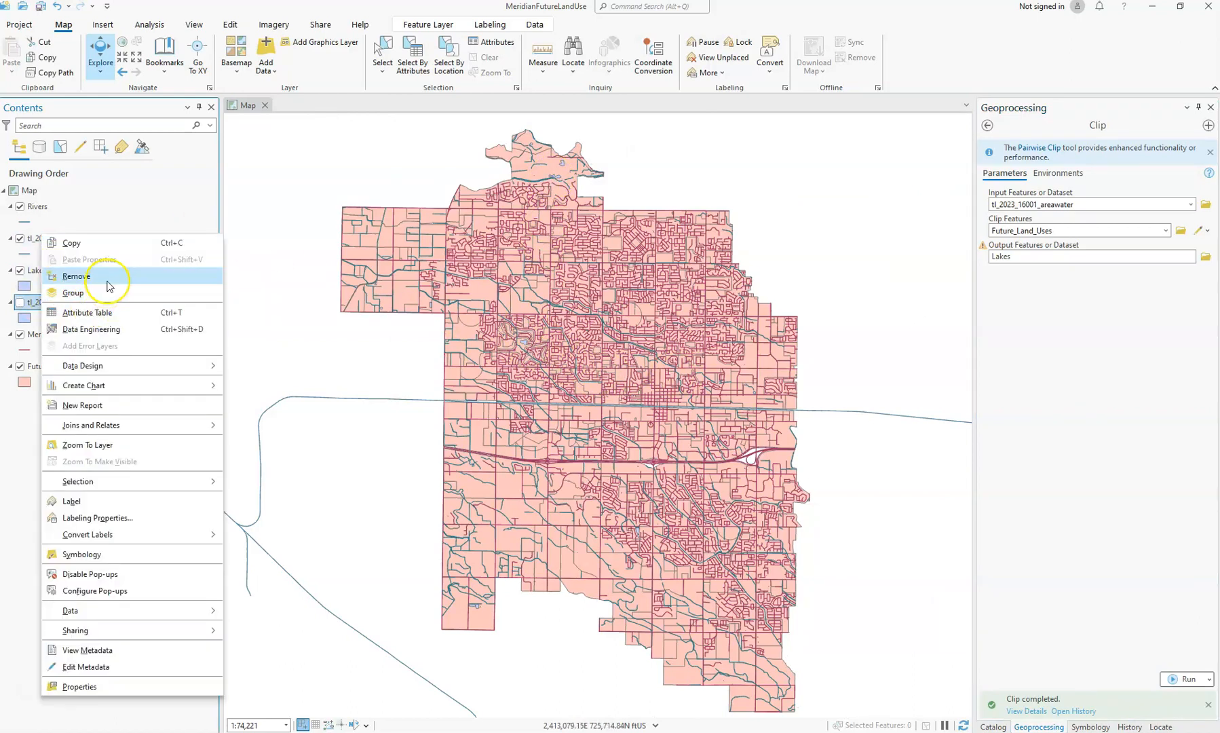
left_click(109, 285)
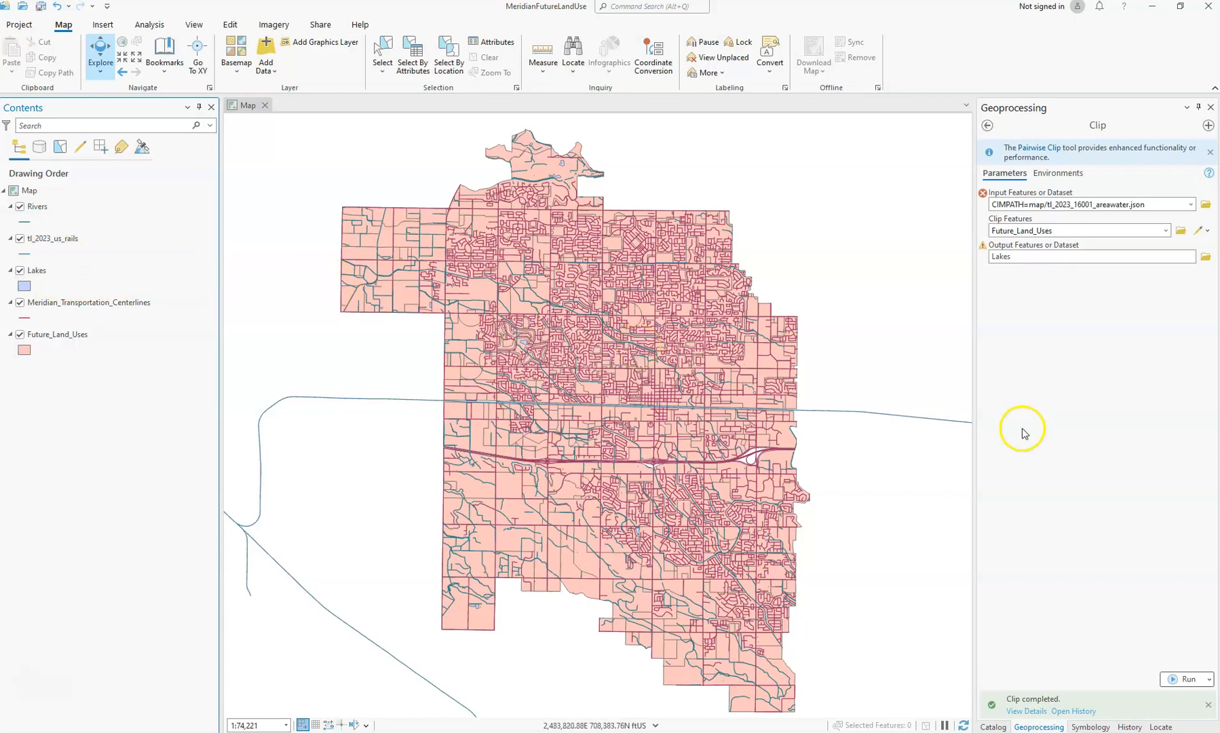
- Check the clipped feature classes stored in MeridianFutureLandUse.gdb against the source shapefiles in the GISData folder
left_click(1000, 727)
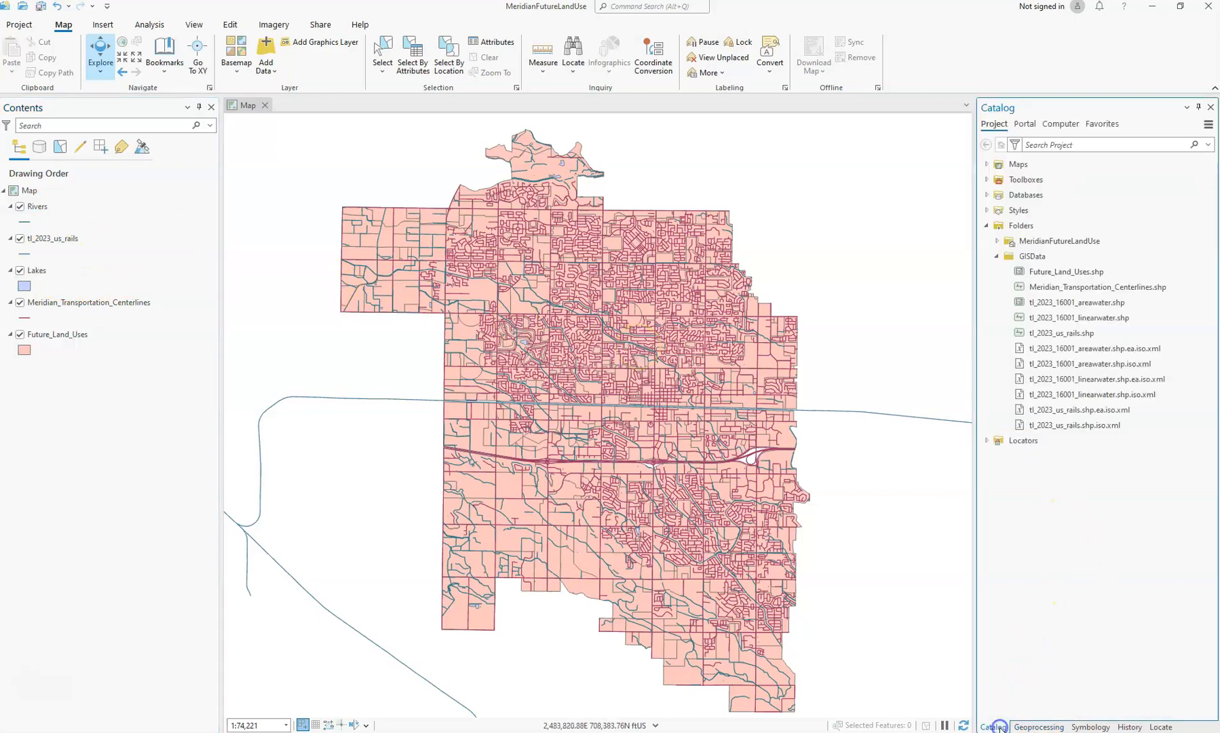
left_click(995, 257)
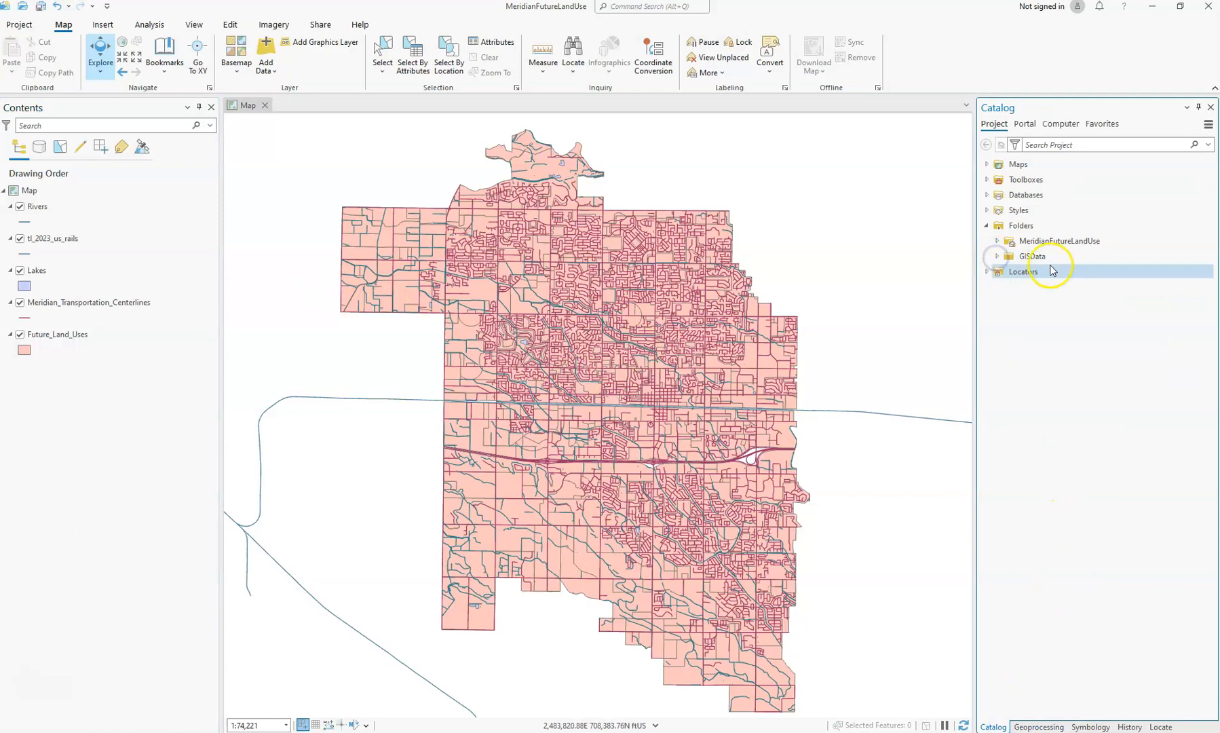
left_click(998, 242)
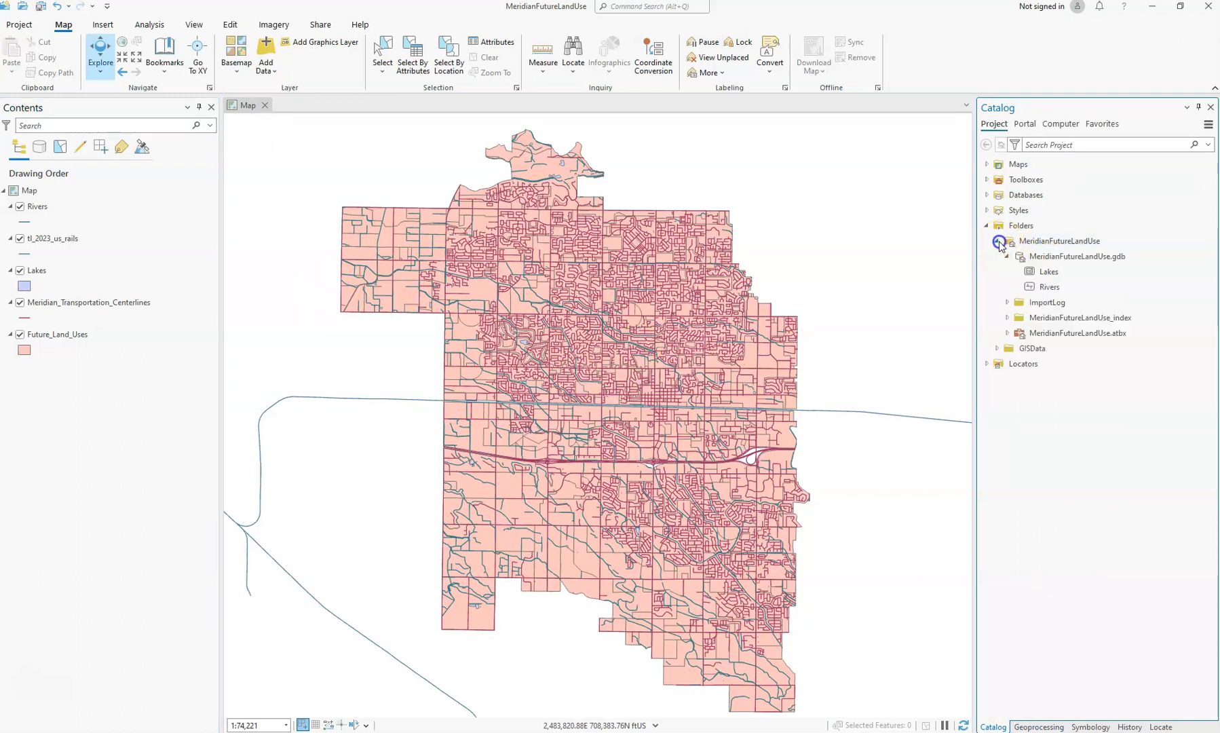
left_click(1052, 257)
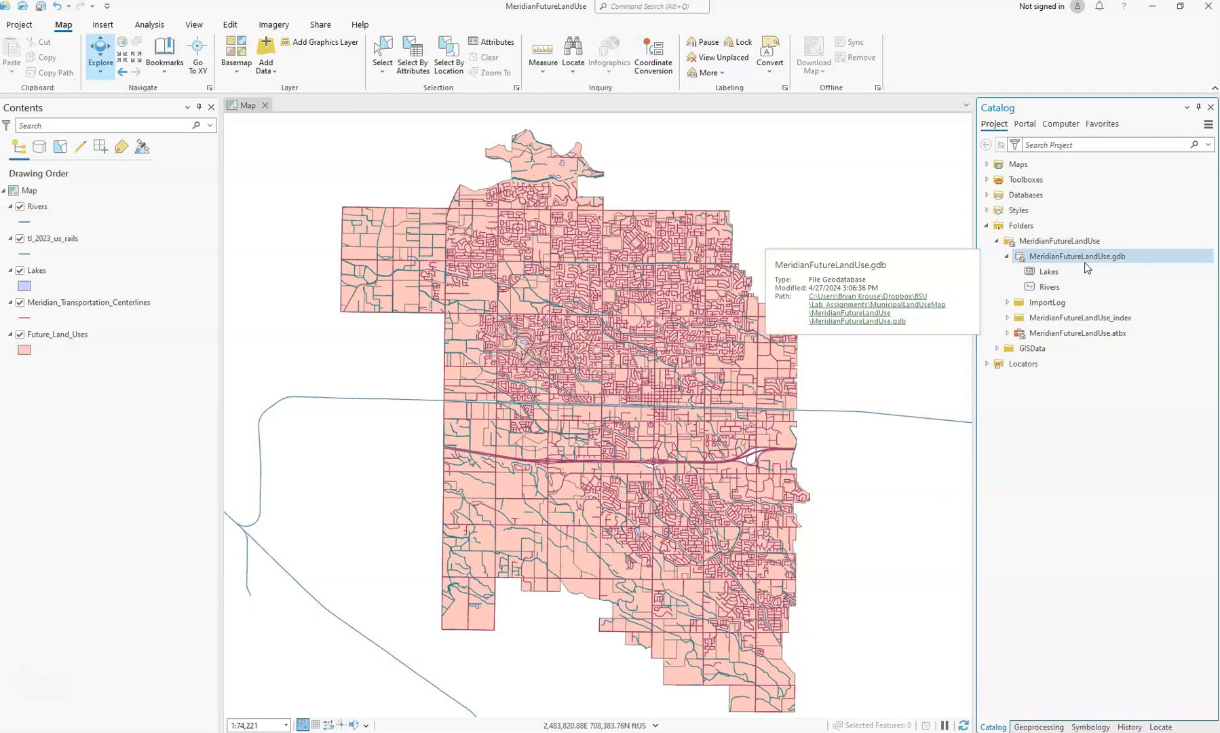
left_click(1075, 272)
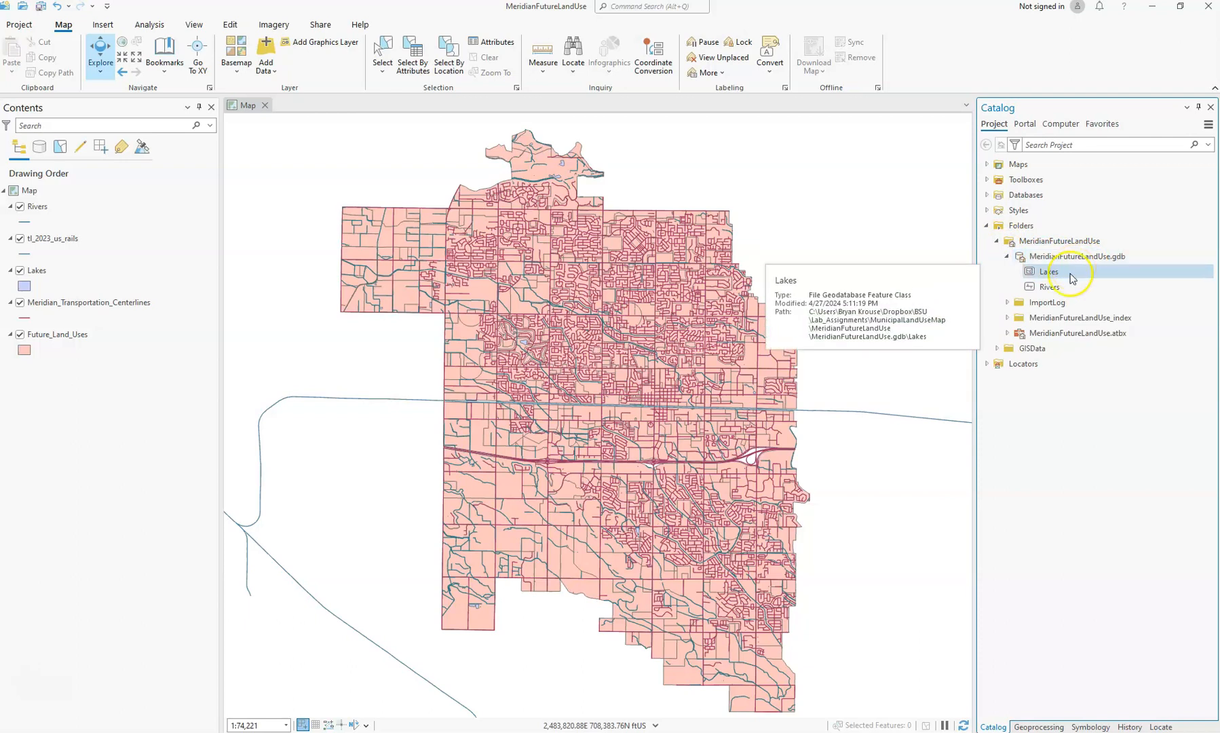
left_click(996, 349)
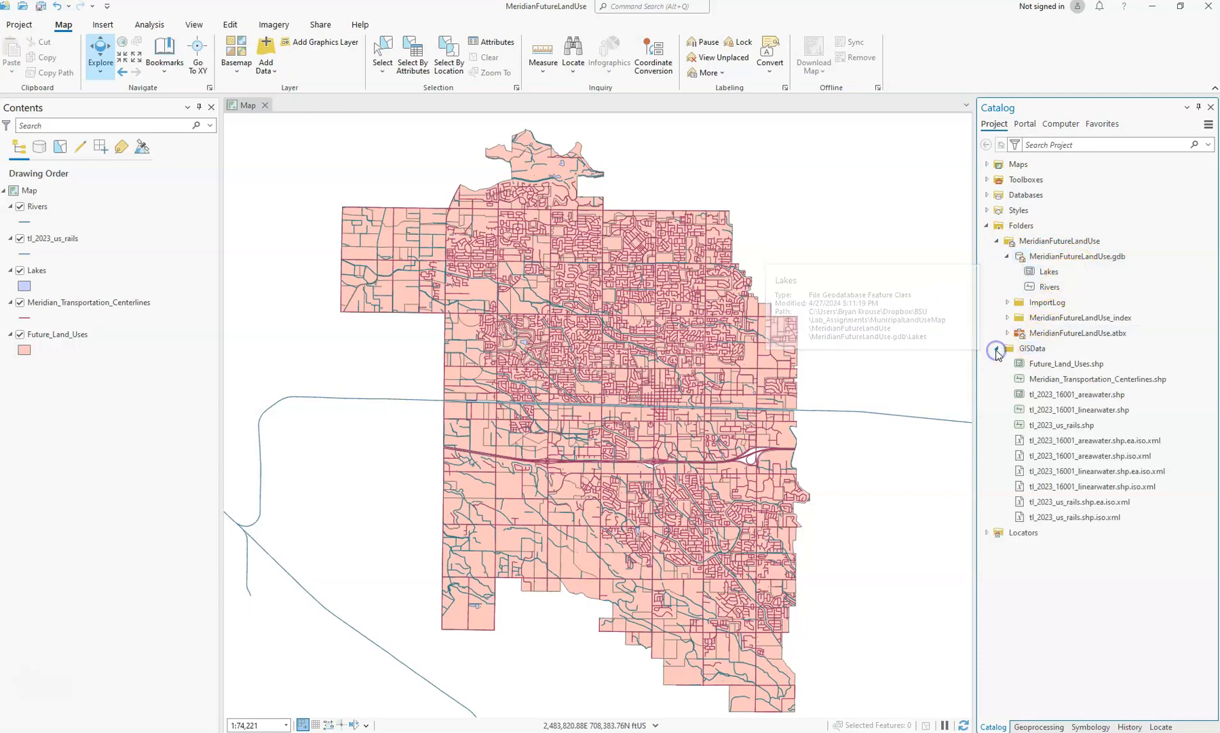
left_click(1053, 378)
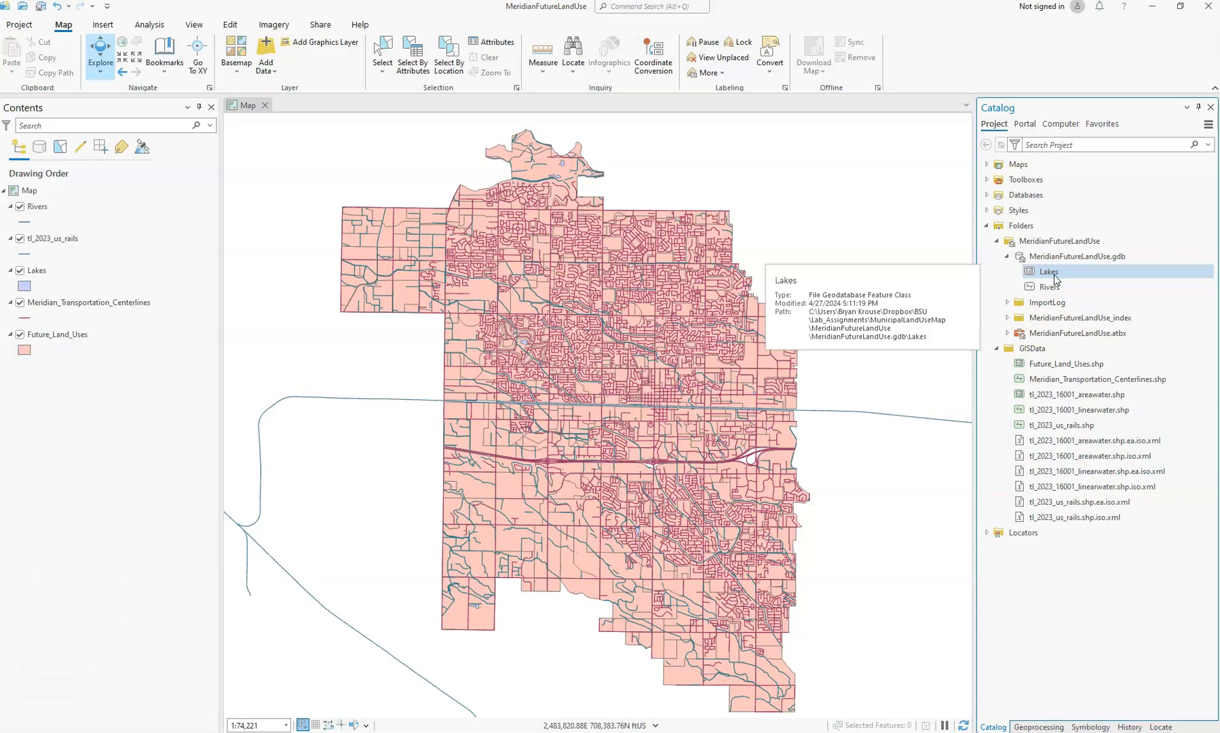
left_click(997, 349)
- Start the Split editing tool and select the Union Pacific line of tl_2023_us_rails at the city's western boundary
left_click(1036, 726)
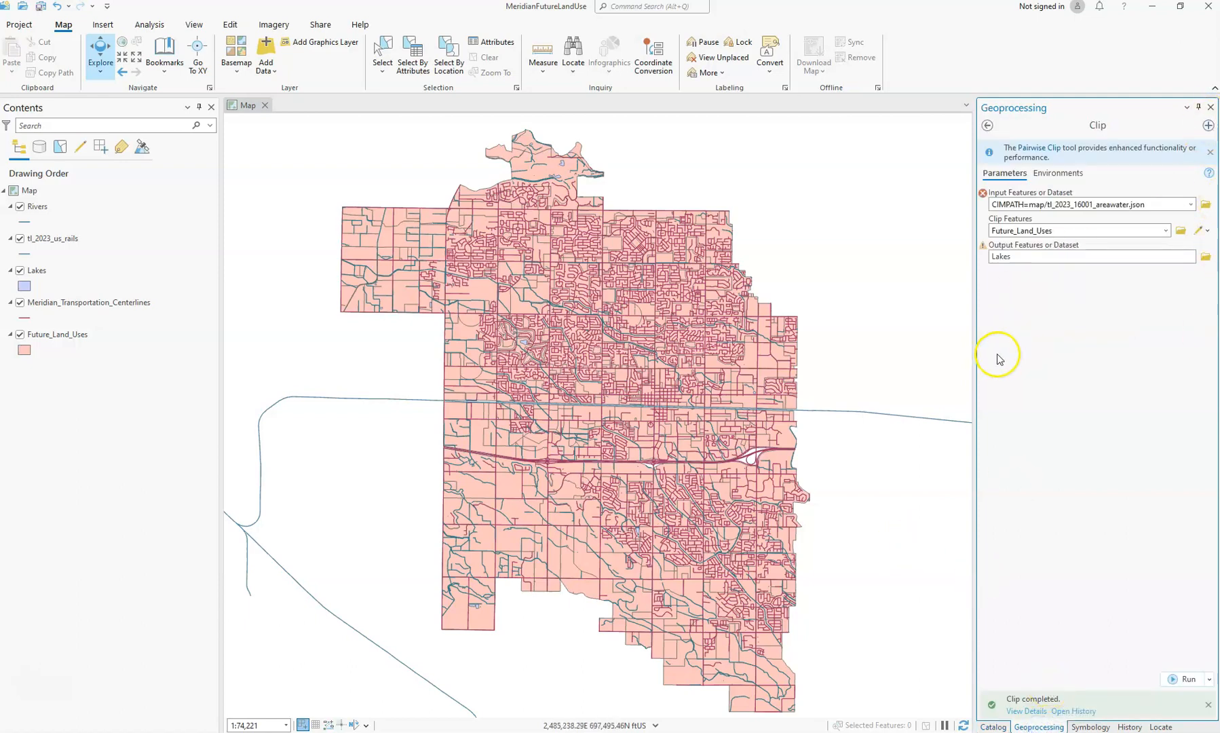
scroll(456, 402, "up", 3)
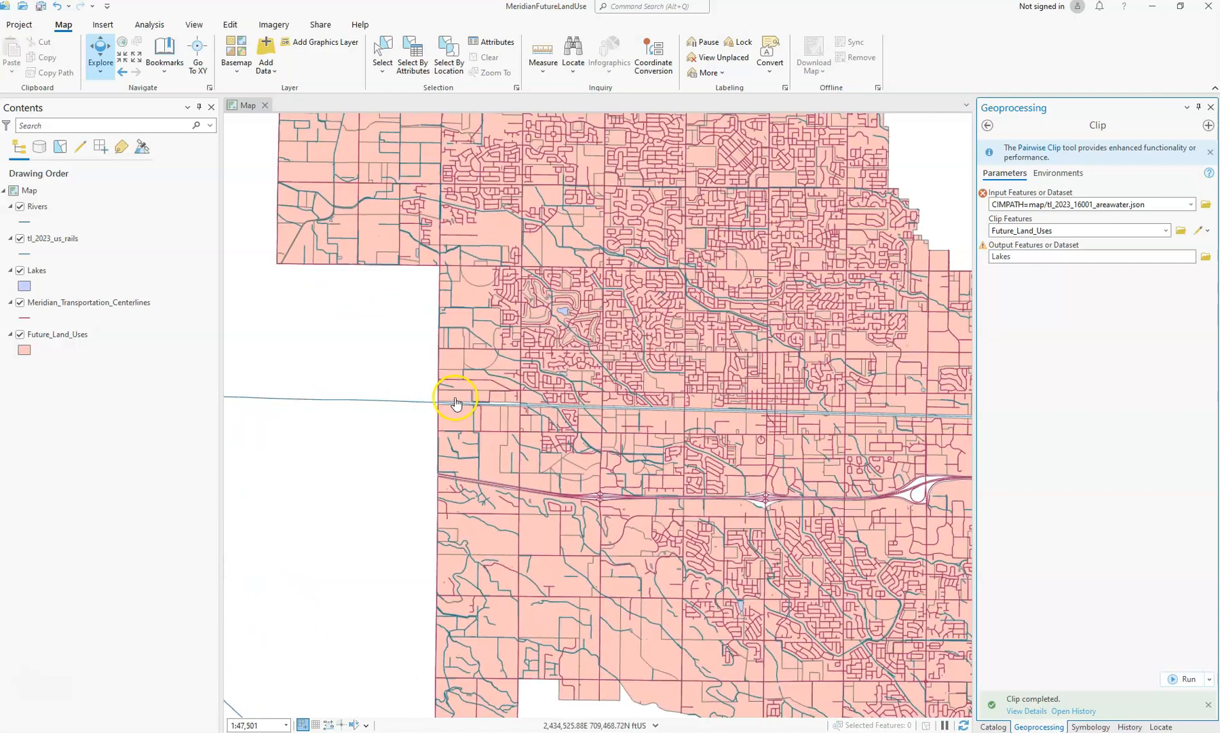
left_click_drag(719, 443, 291, 436)
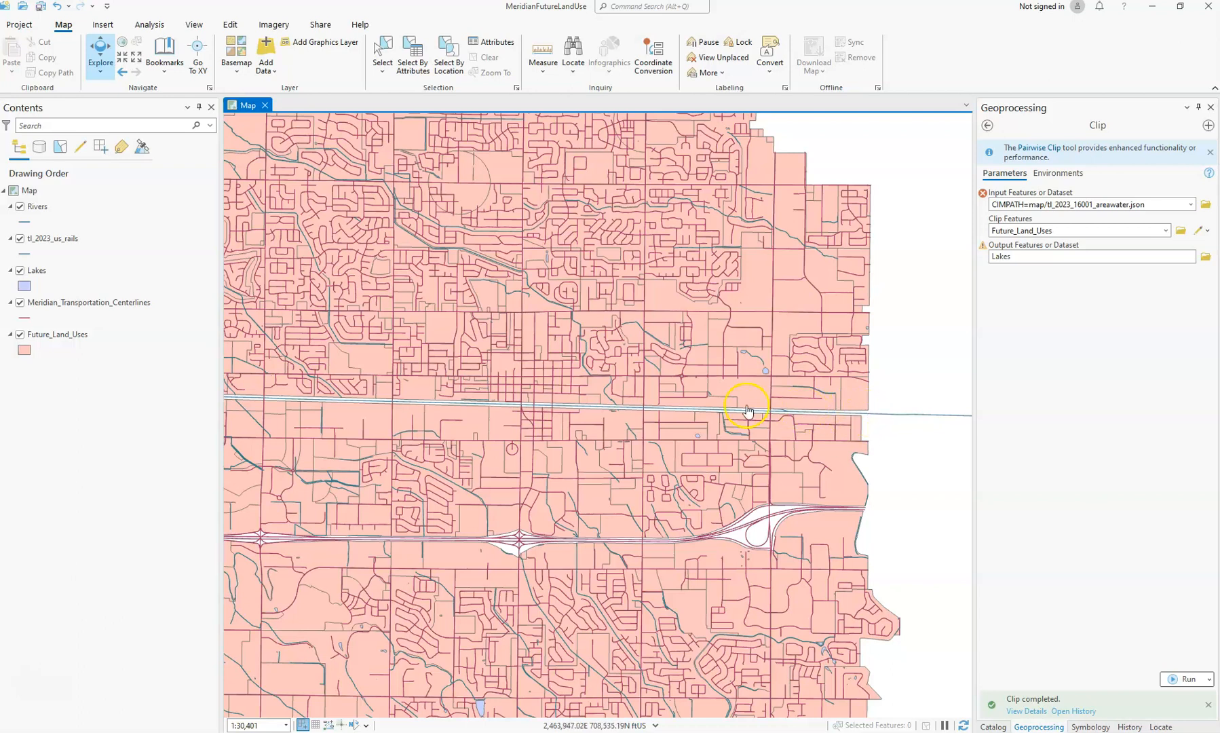
scroll(774, 425, "down", 2)
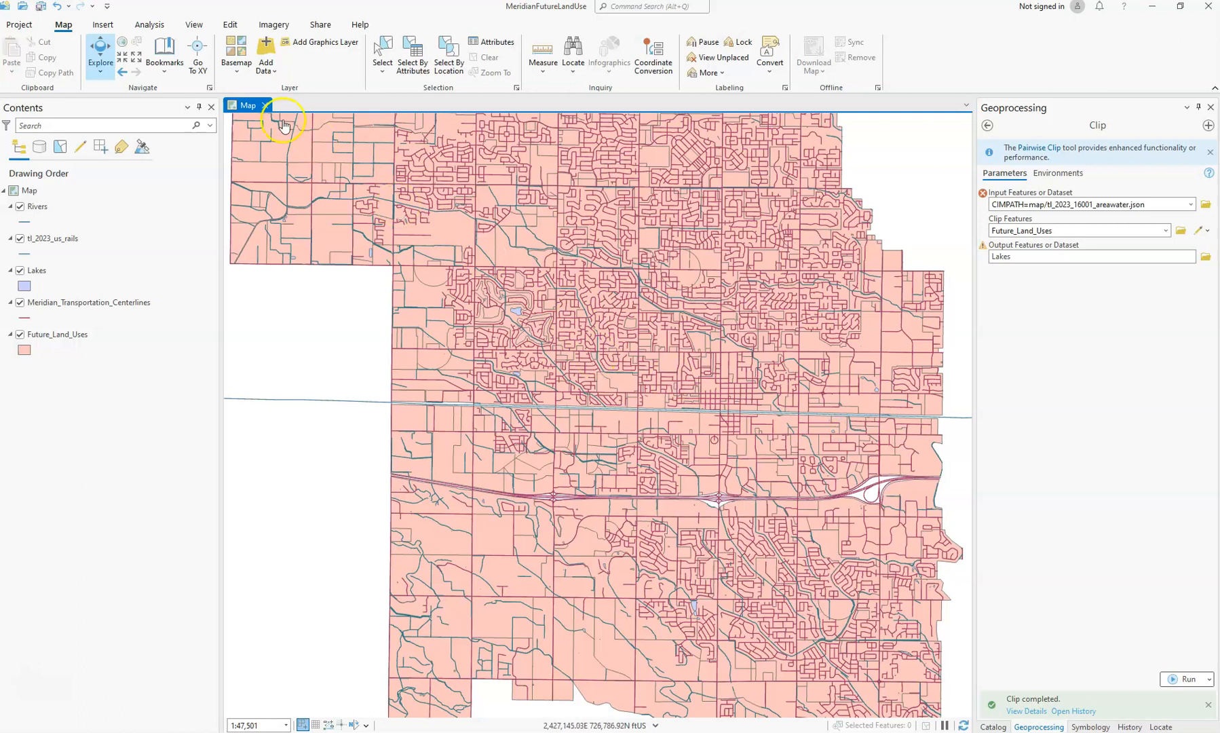
left_click(231, 25)
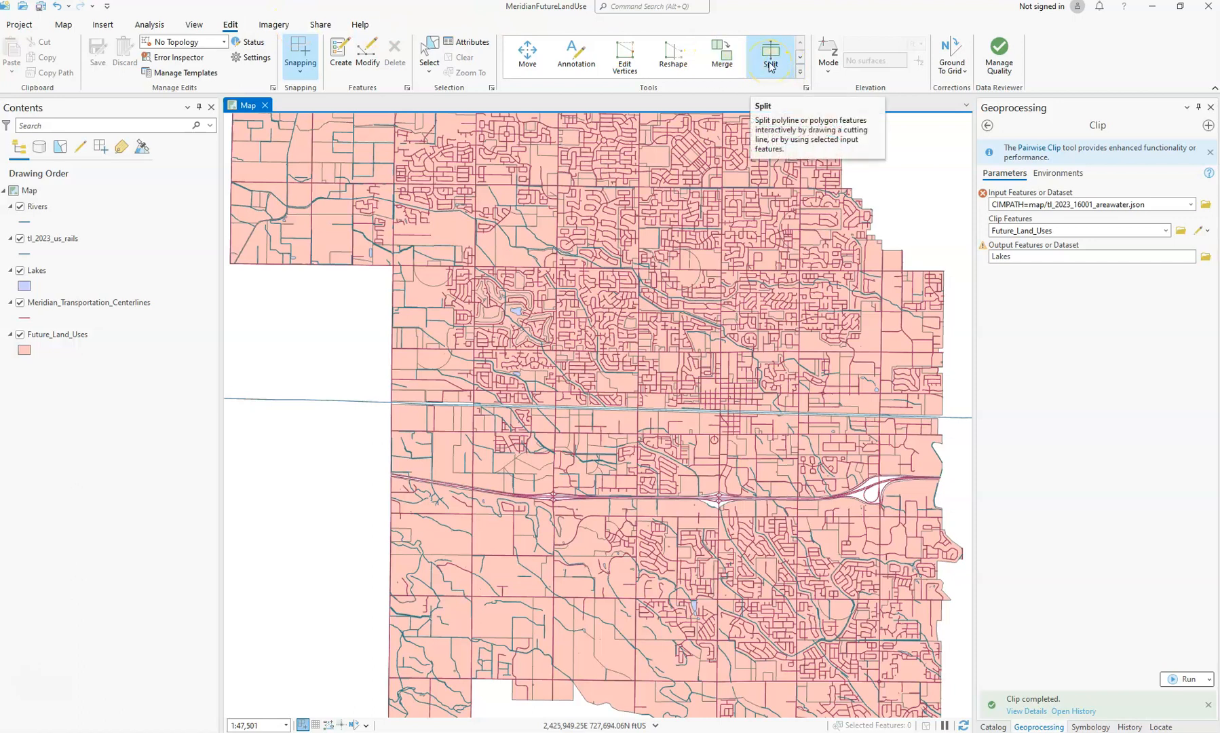
left_click(367, 54)
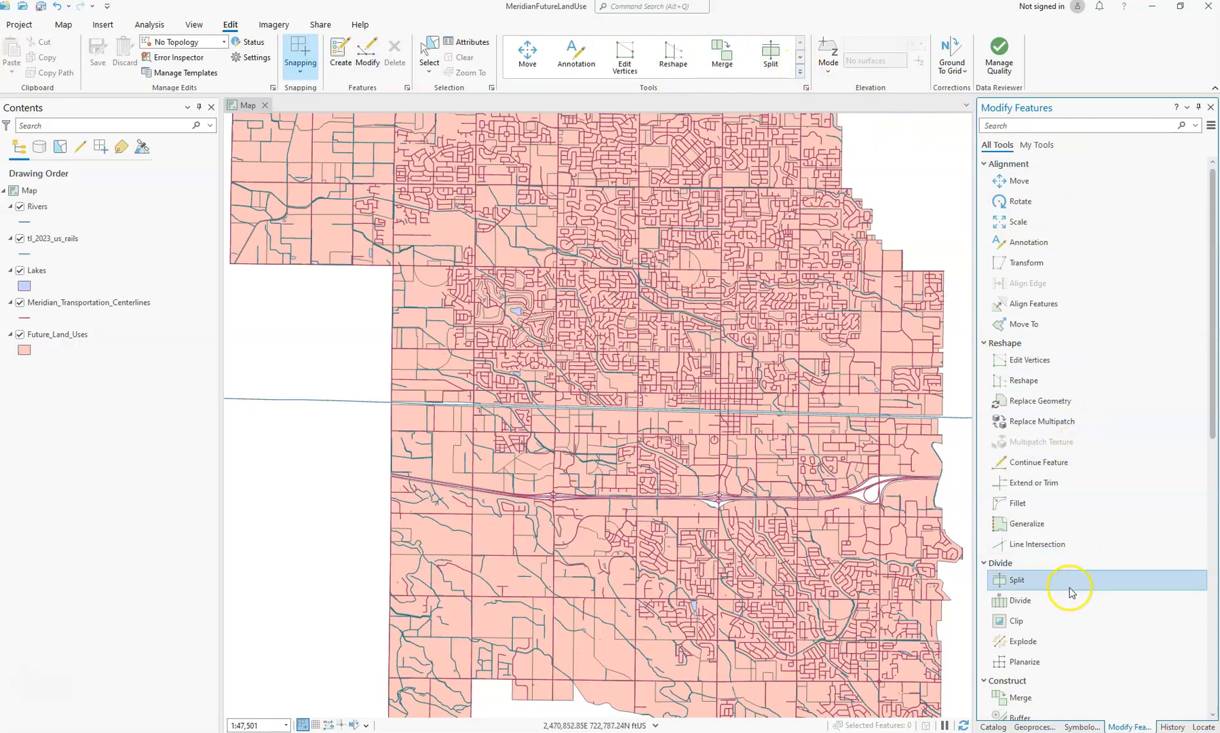
scroll(1070, 592, "down", 1)
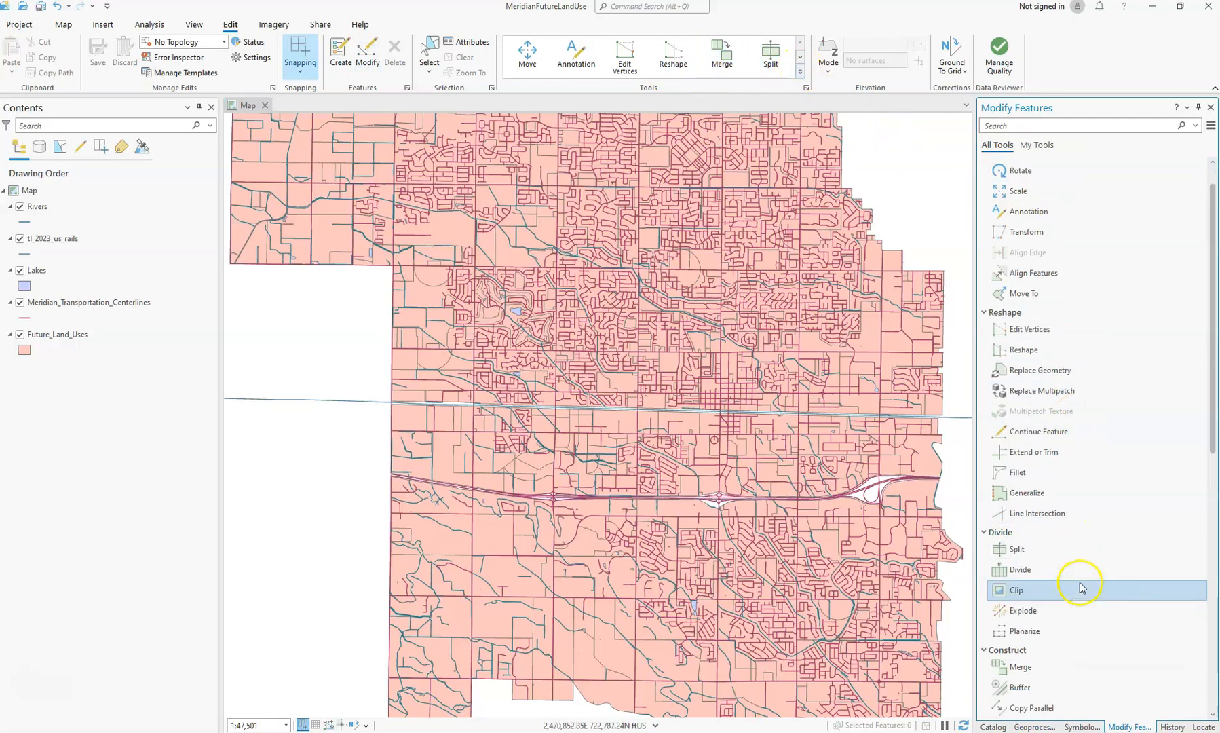
left_click(1044, 547)
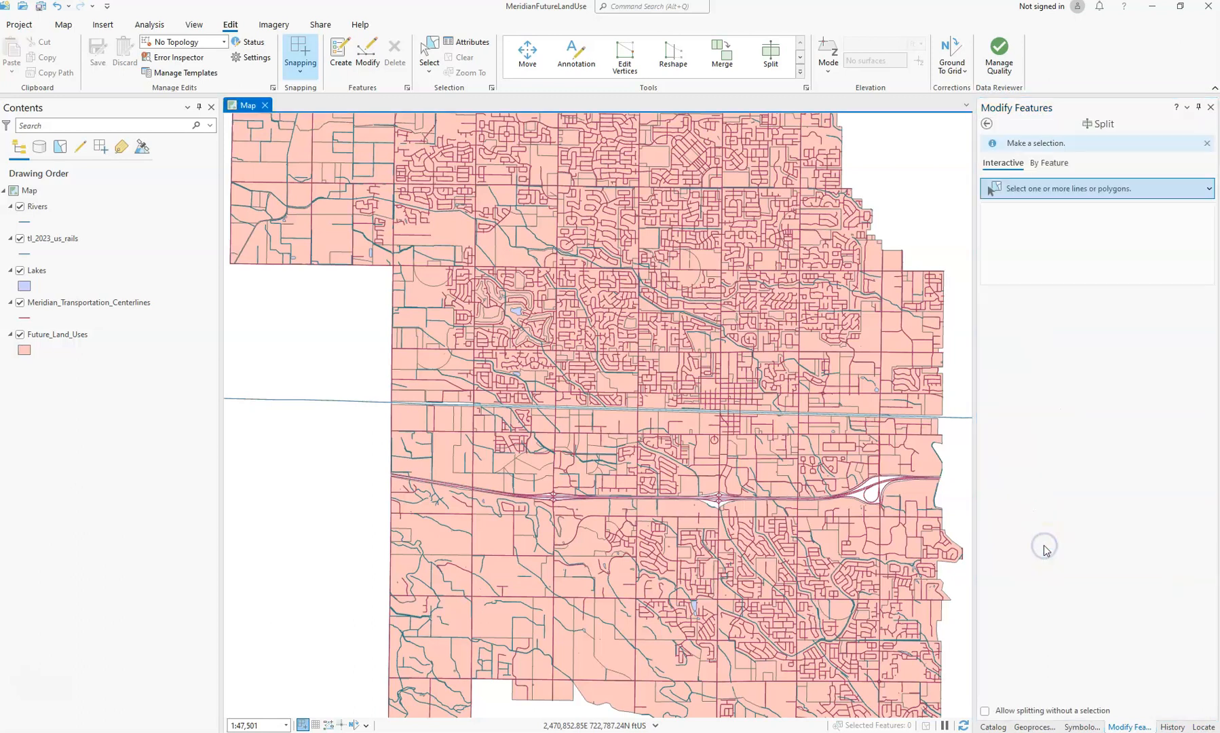
scroll(382, 420, "up", 3)
scroll(402, 398, "up", 2)
scroll(399, 392, "up", 2)
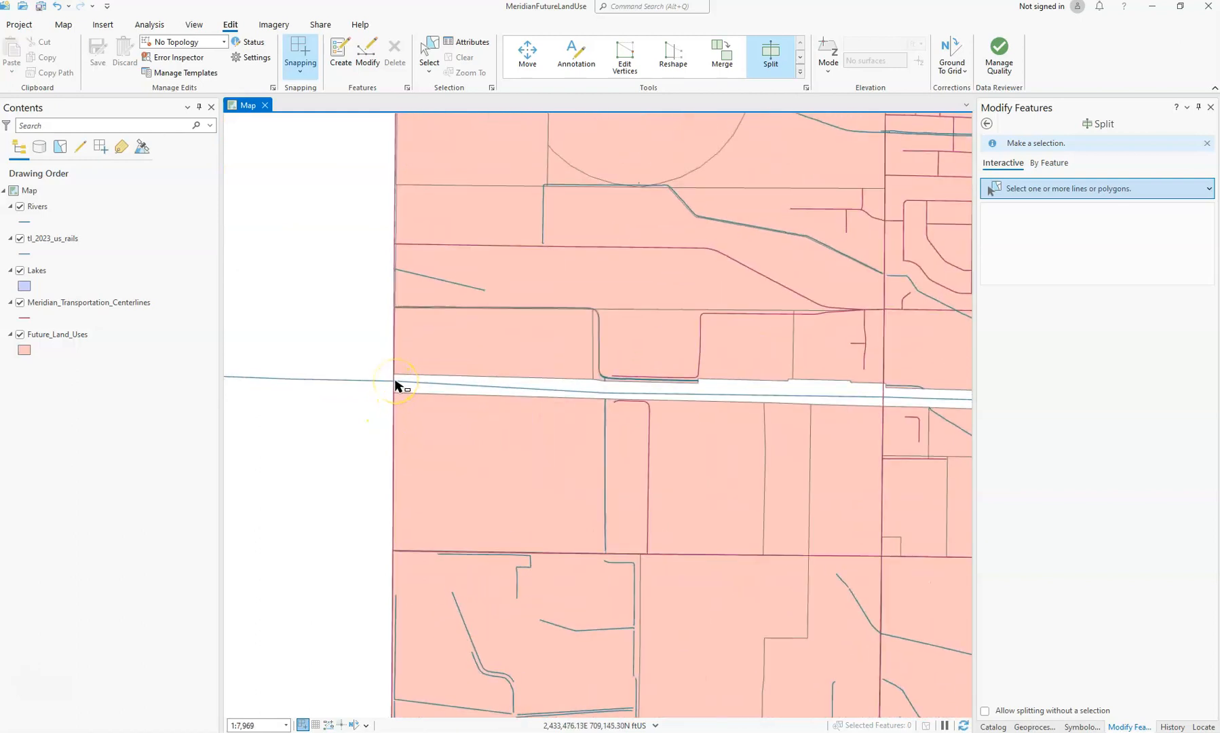
left_click(397, 383)
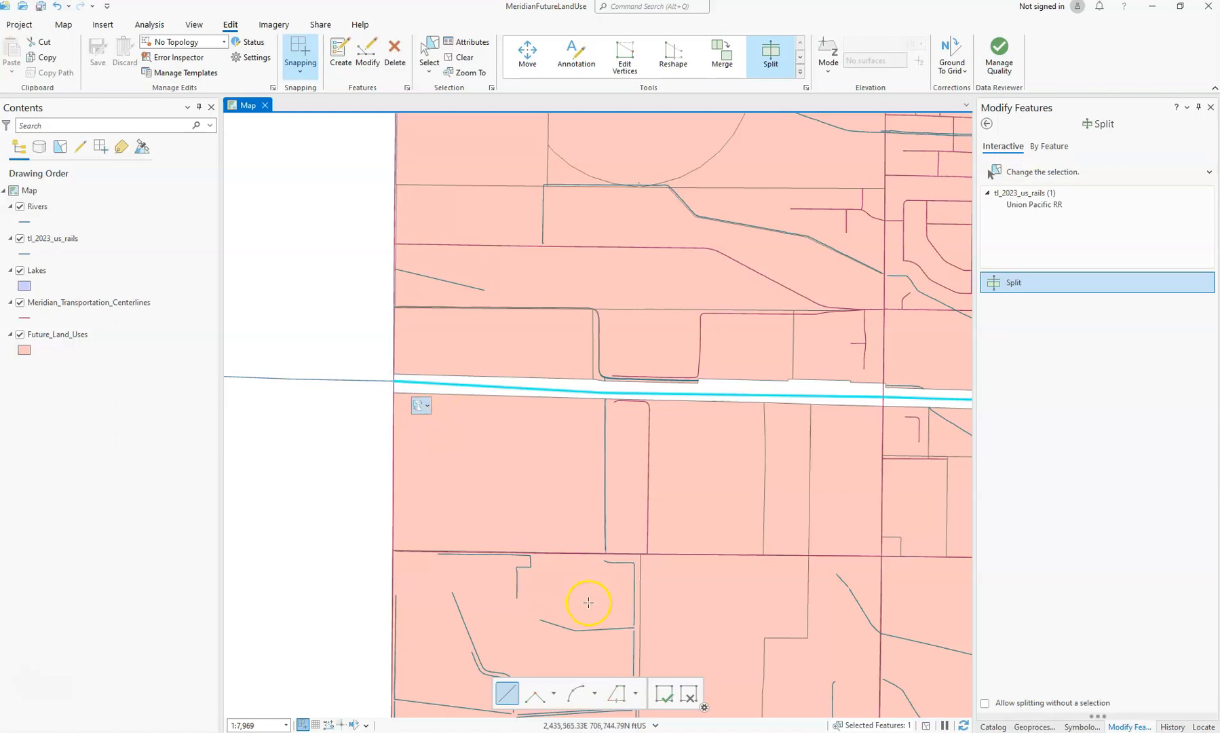
- Try to split the selected Union Pacific line where it leaves the city's eastern boundary, and clear the selection
scroll(588, 602, "down", 2)
scroll(563, 675, "down", 3)
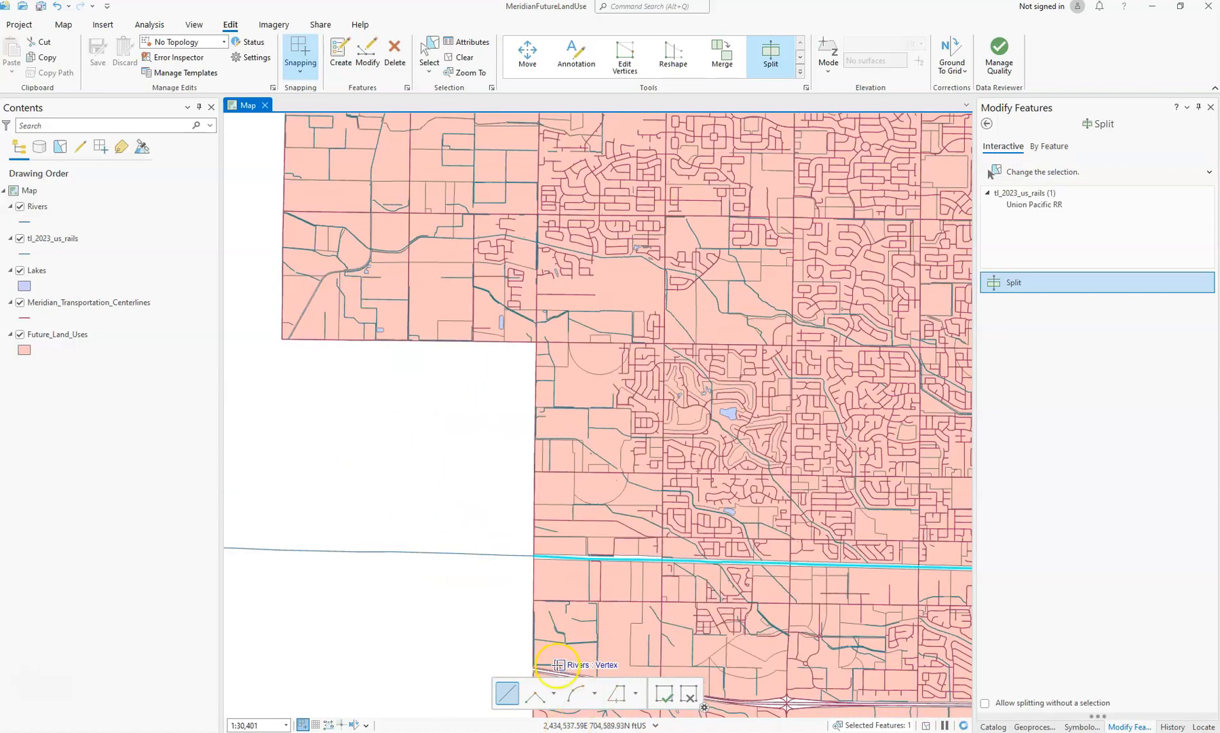
left_click(64, 25)
left_click(101, 53)
left_click_drag(650, 456, 207, 365)
left_click_drag(907, 485, 661, 462)
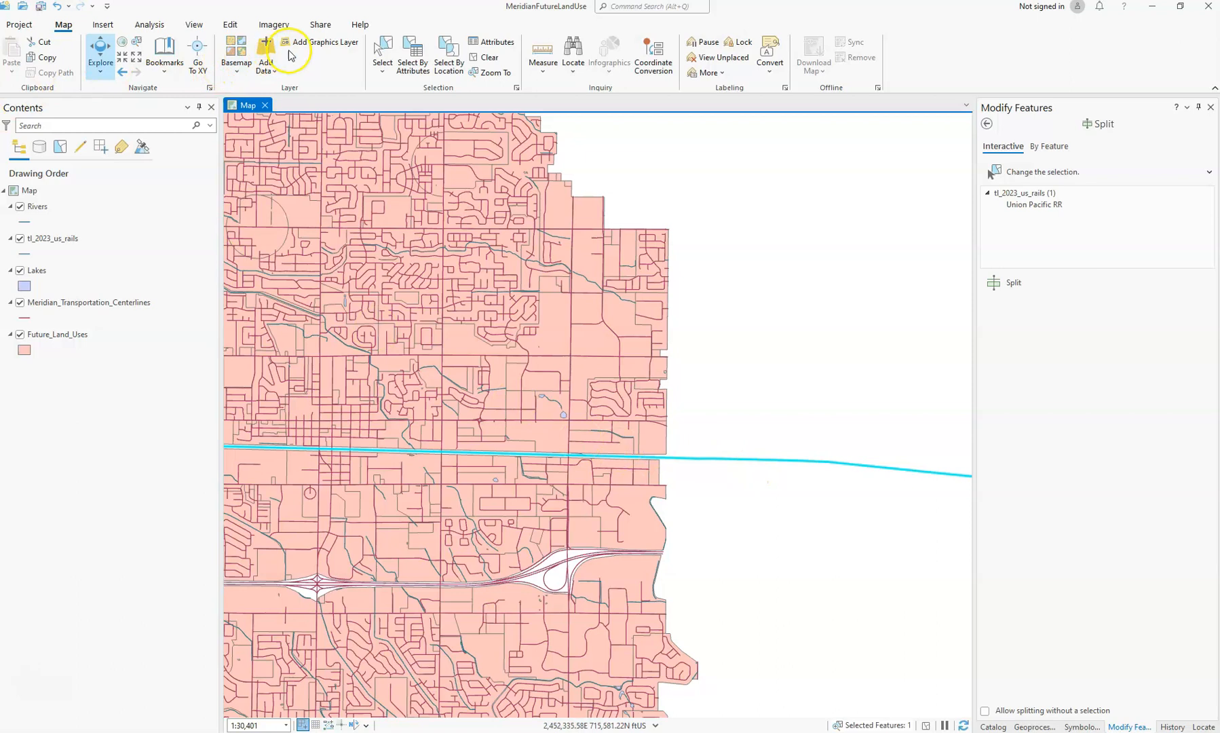
left_click(229, 26)
left_click(366, 54)
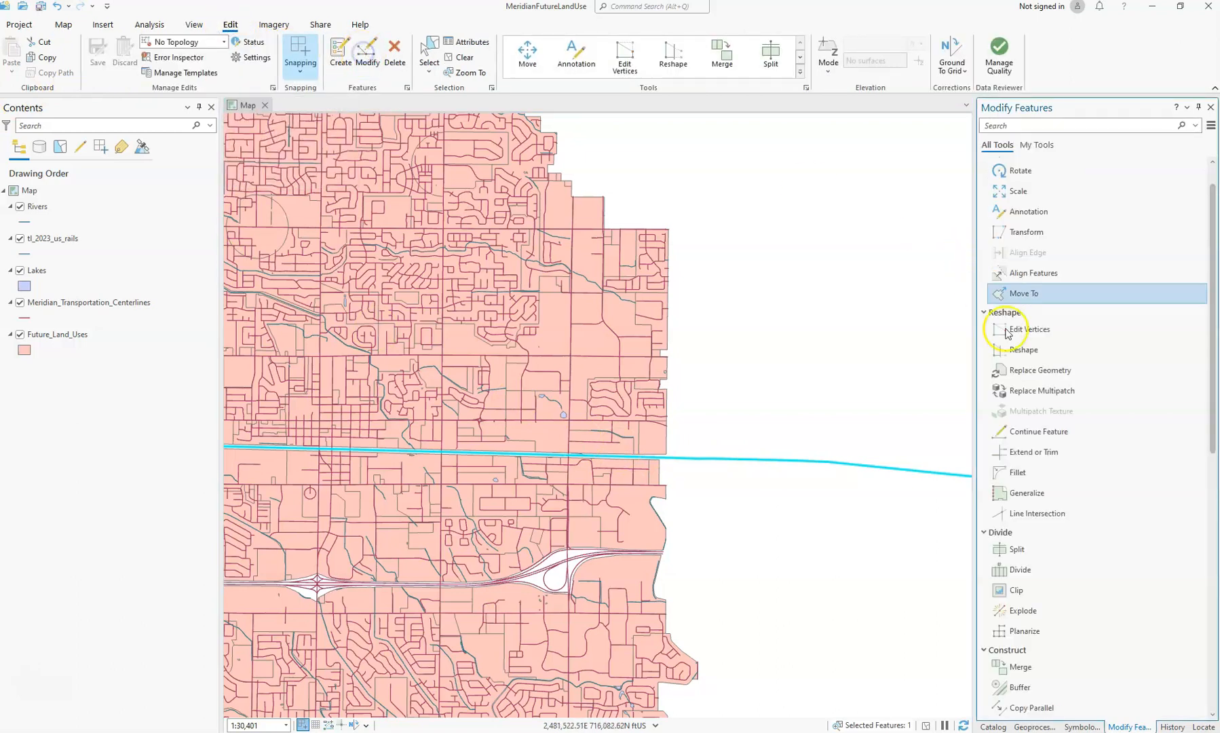
left_click(1024, 548)
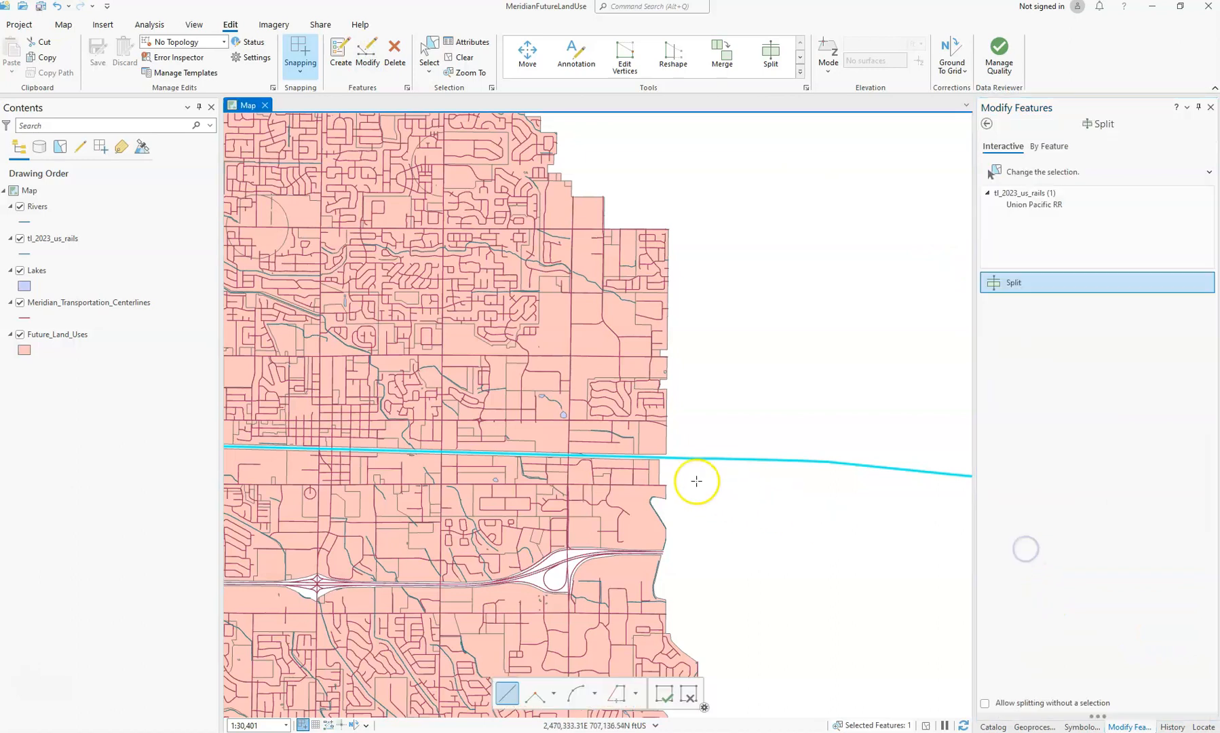
scroll(679, 468, "up", 4)
scroll(444, 457, "up", 2)
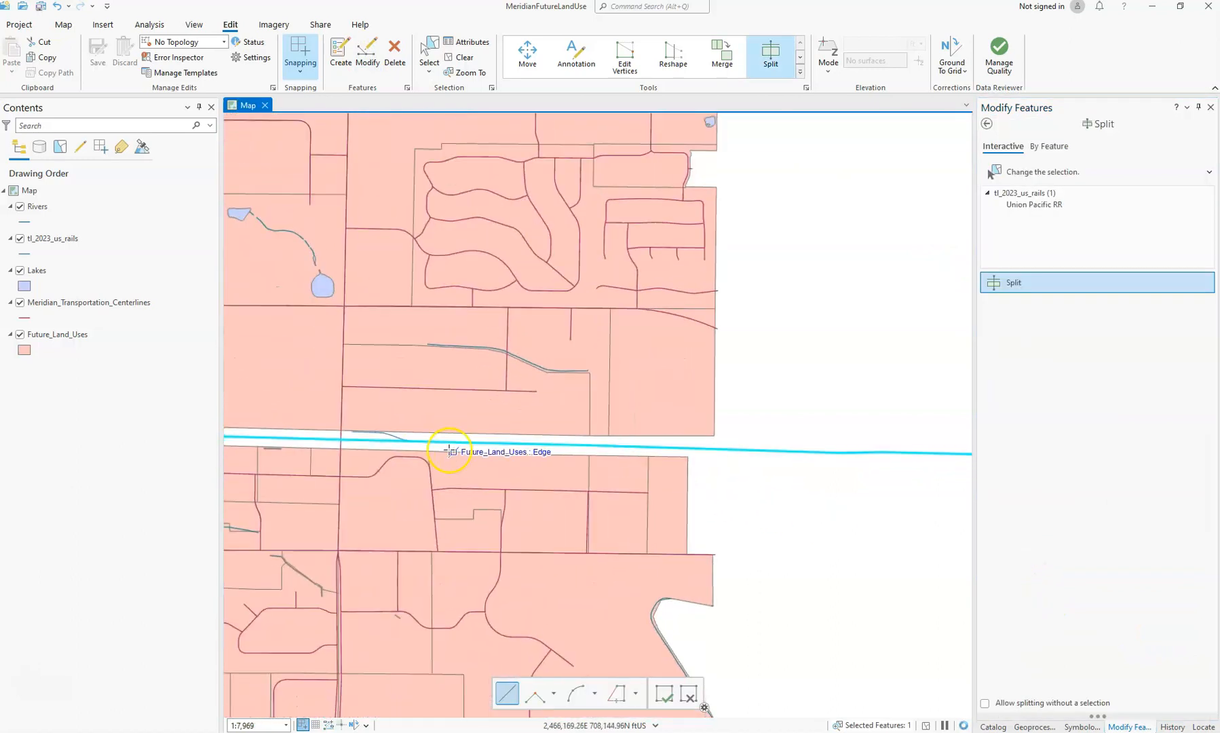
left_click(714, 448)
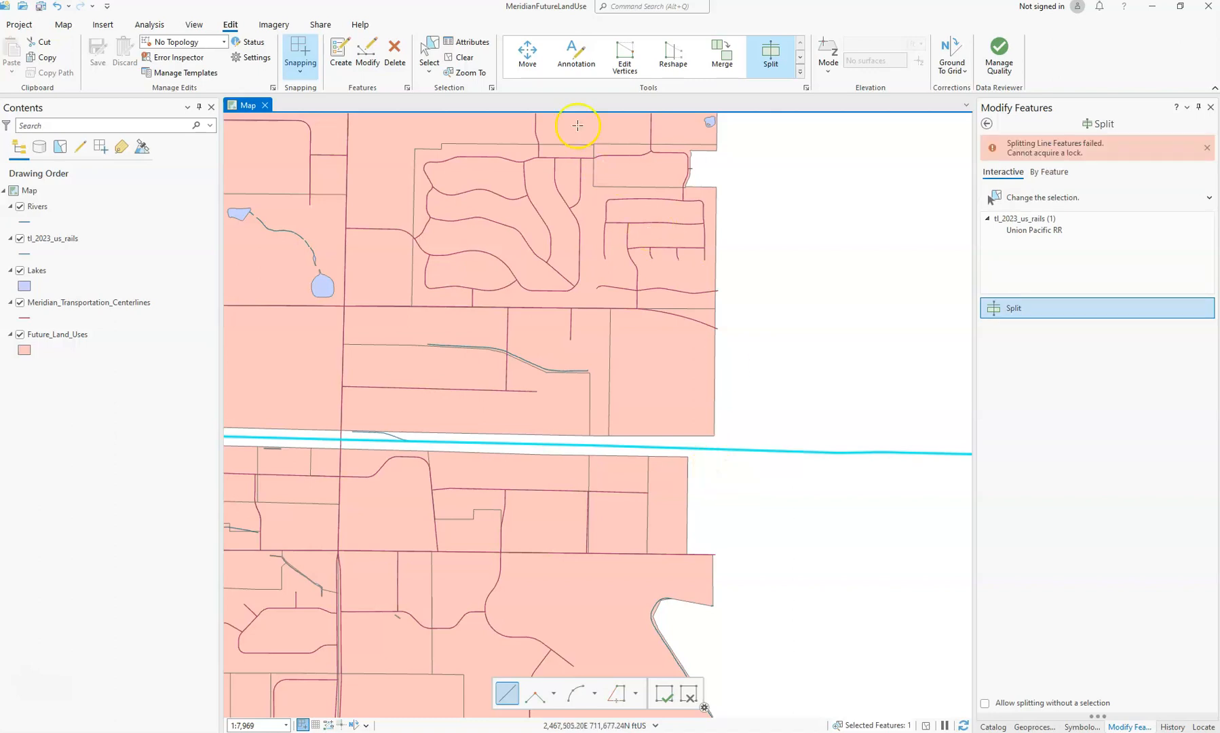
left_click(466, 57)
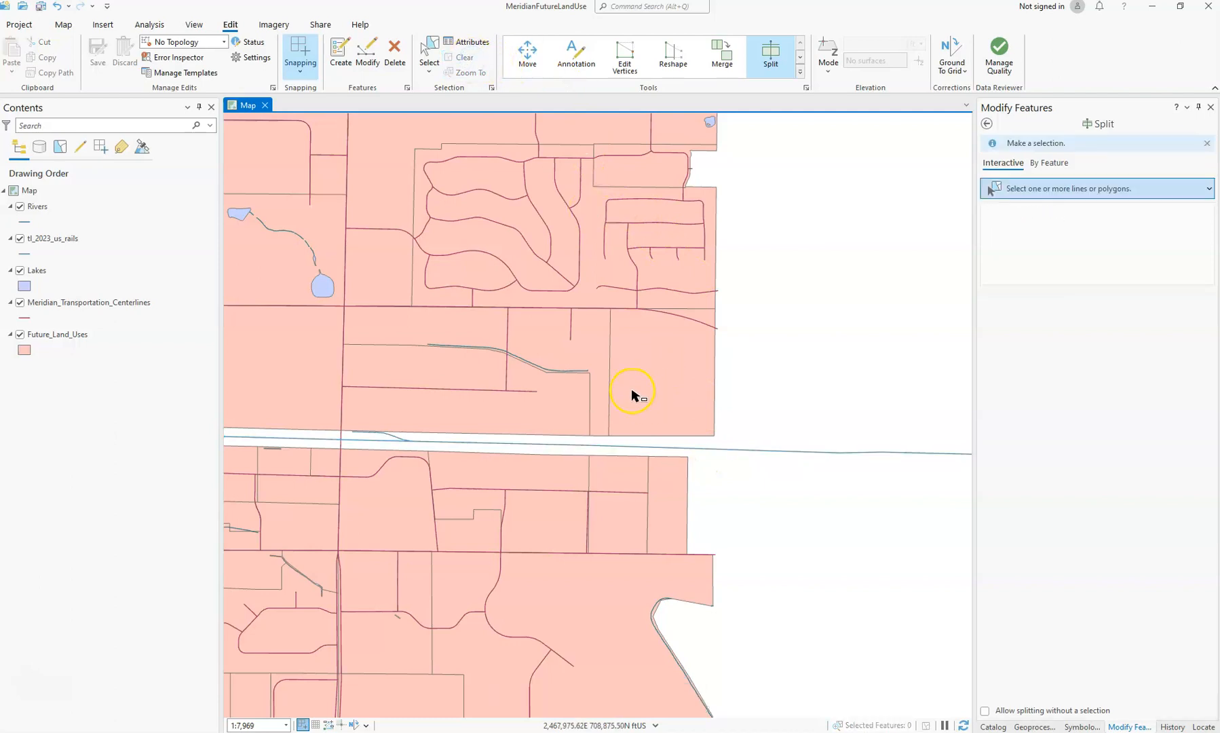
- Select the Union Pacific rail line with the Rectangle selection tool to check its extent, and clear the selection
left_click(63, 25)
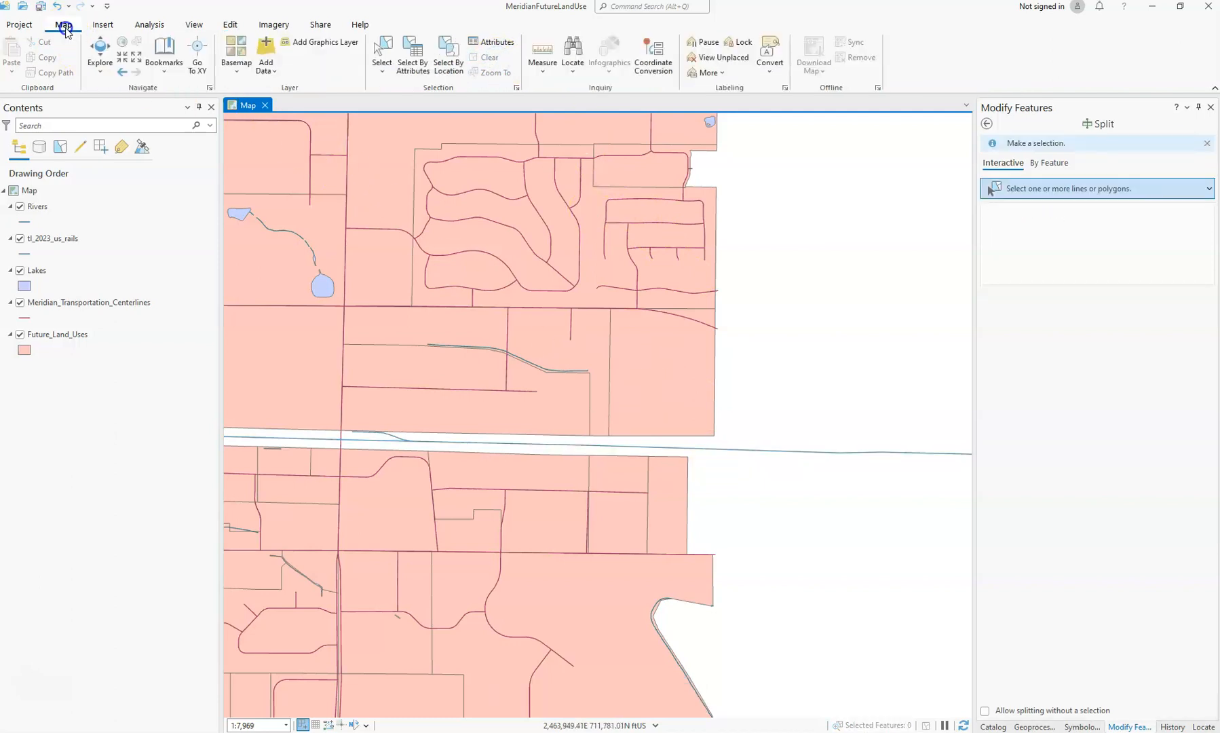
left_click(383, 60)
left_click(384, 76)
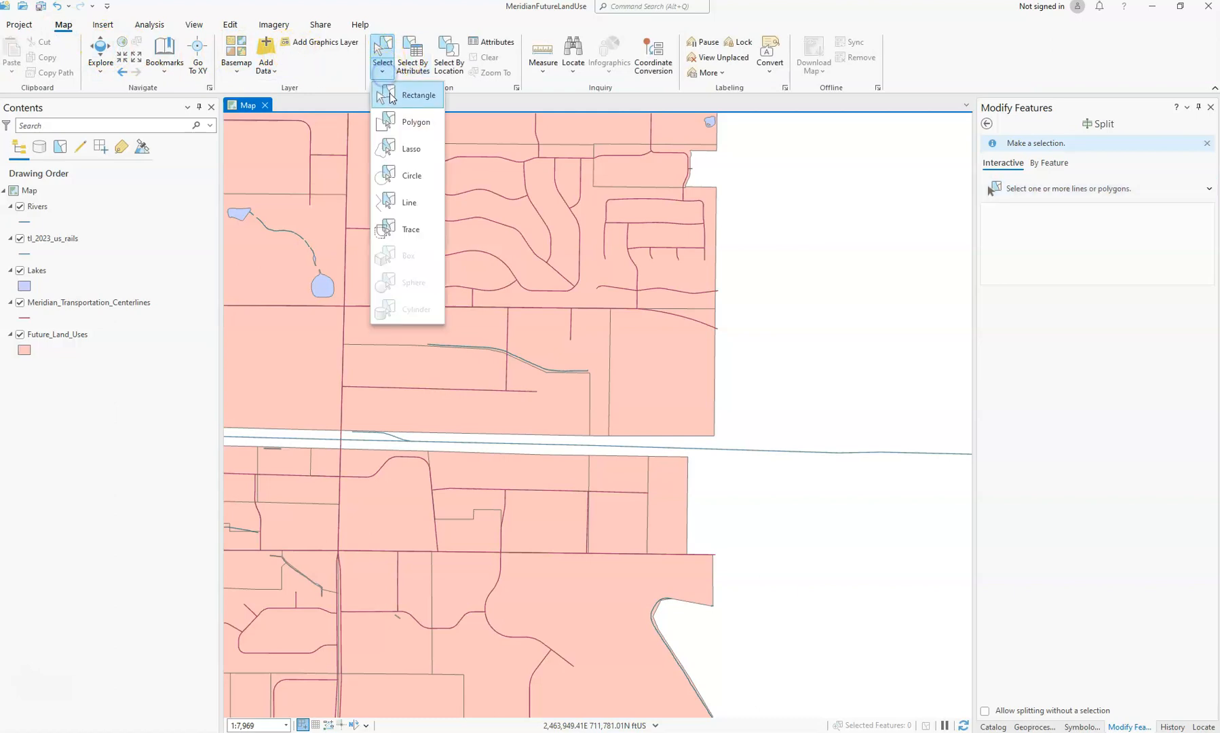
left_click(392, 96)
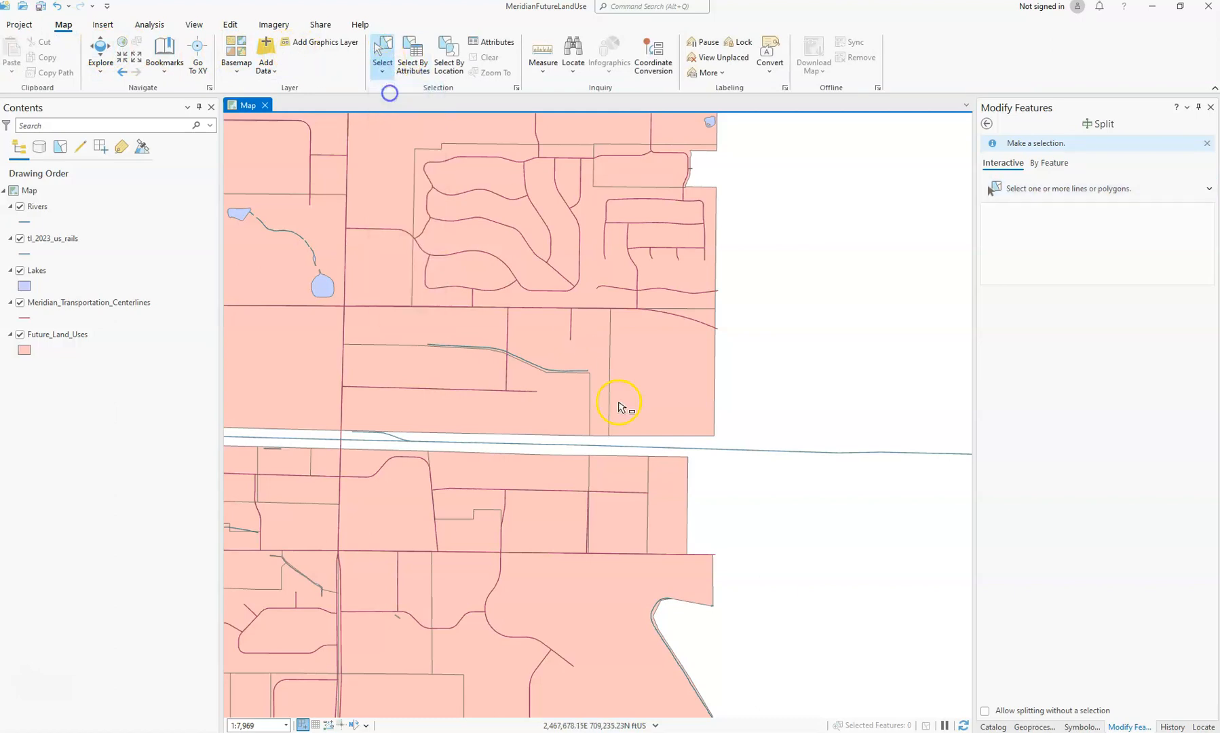
left_click(610, 447)
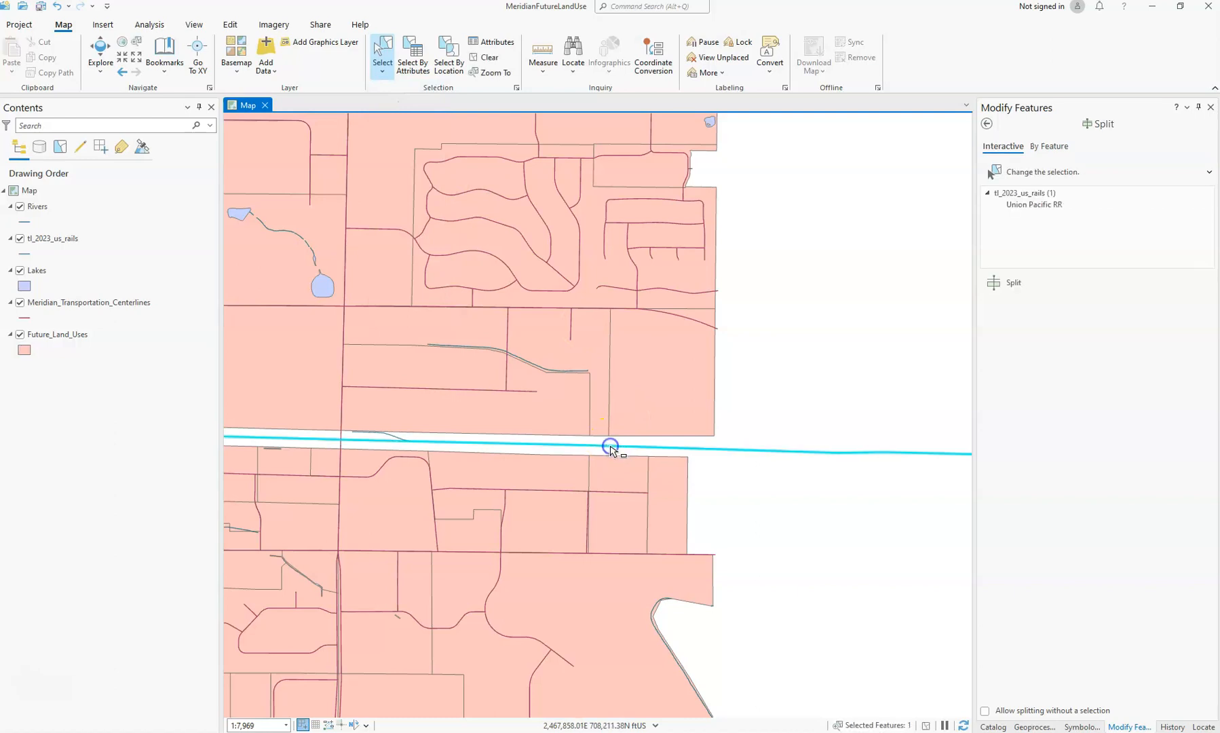
scroll(613, 451, "down", 3)
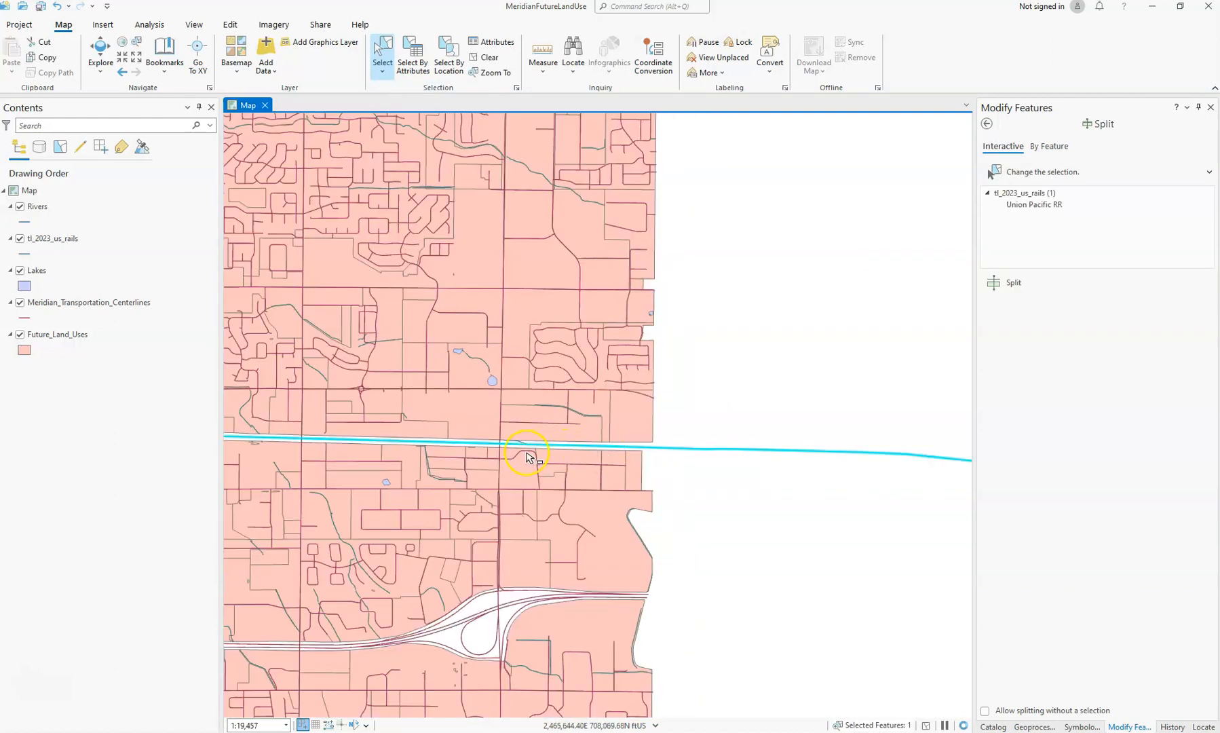
left_click(681, 548)
left_click_drag(796, 550, 796, 549)
left_click(97, 47)
left_click_drag(414, 461, 708, 459)
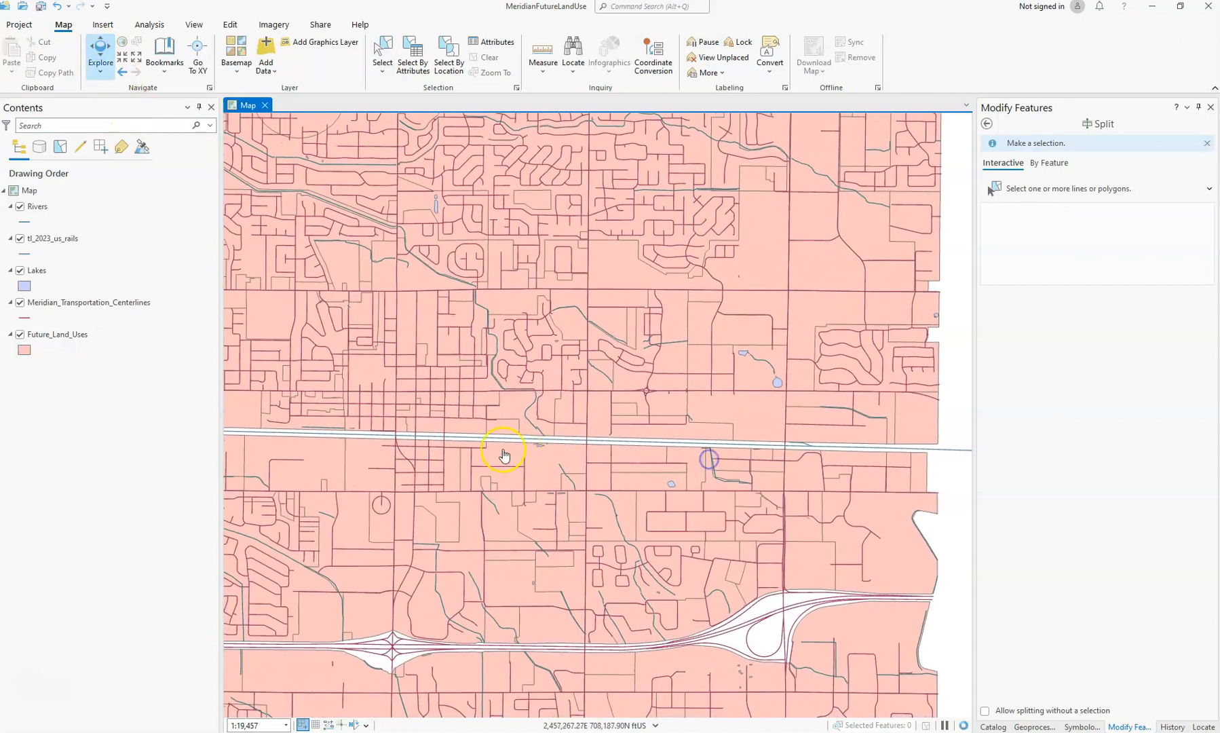
left_click(443, 464)
scroll(443, 464, "down", 3)
left_click_drag(317, 454, 702, 442)
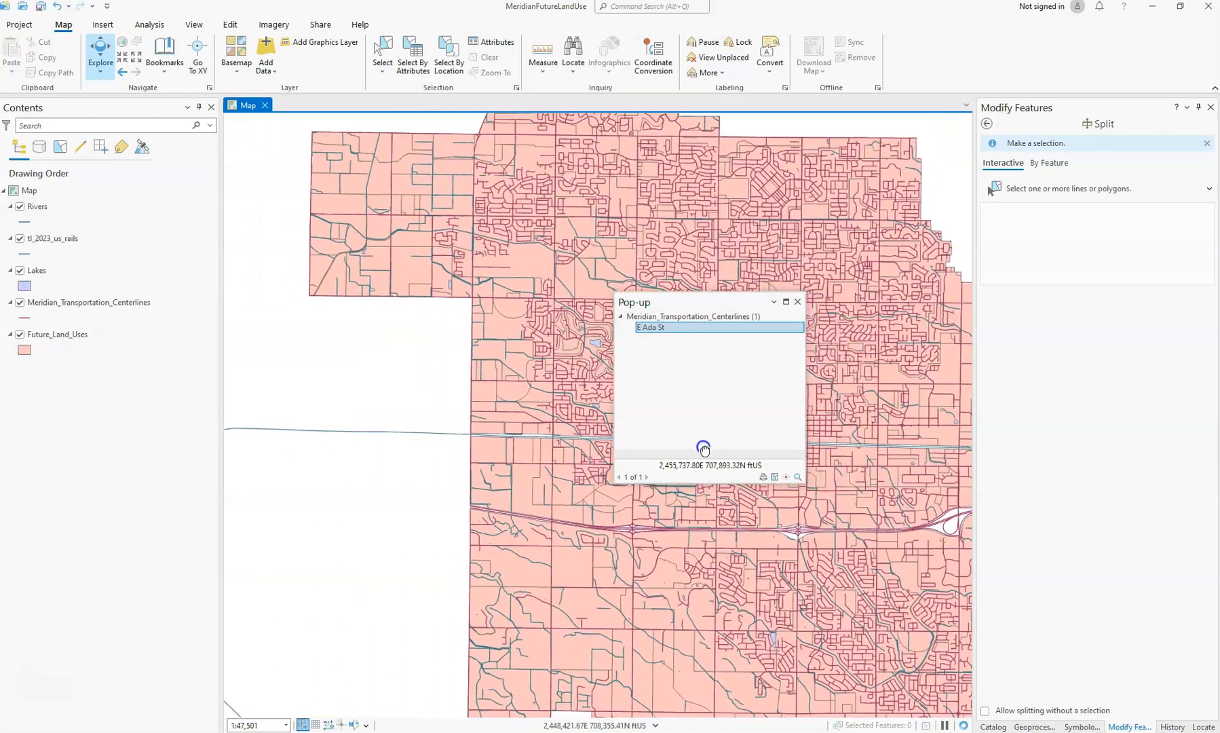
left_click(796, 302)
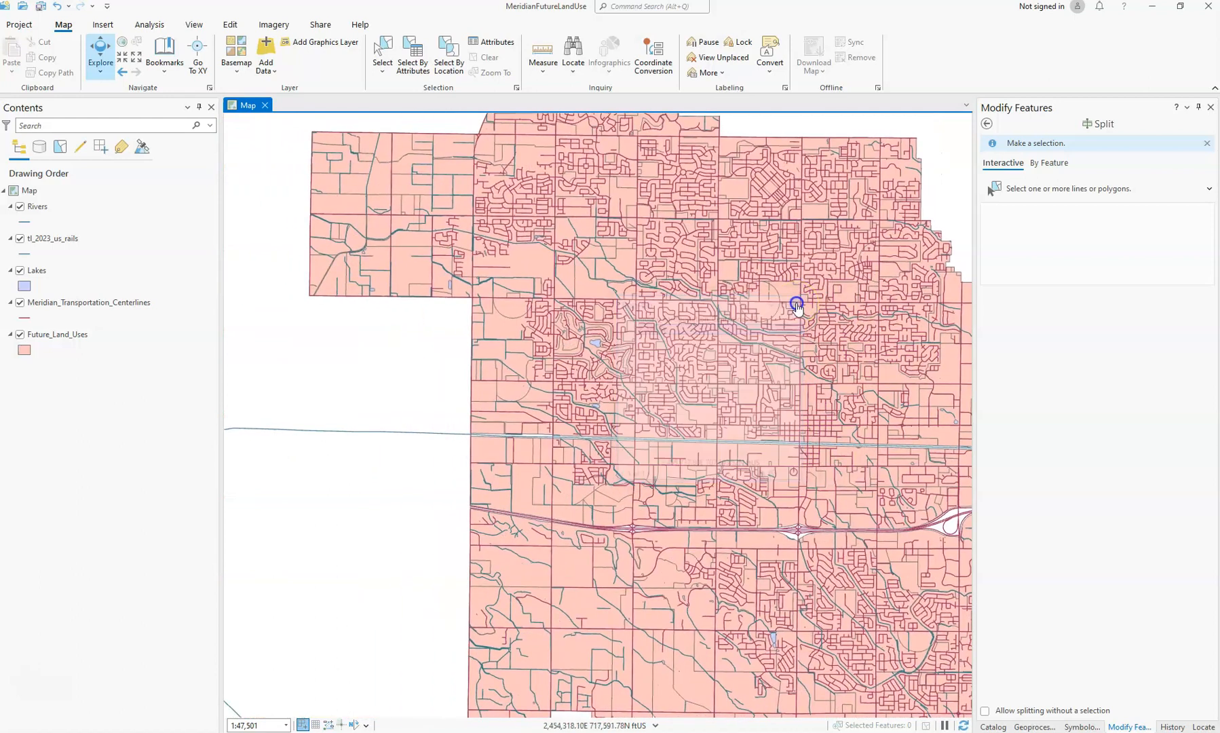
- Select the rail line inside the city again with the Rectangle selection tool to check where it is split
left_click(382, 49)
left_click(382, 69)
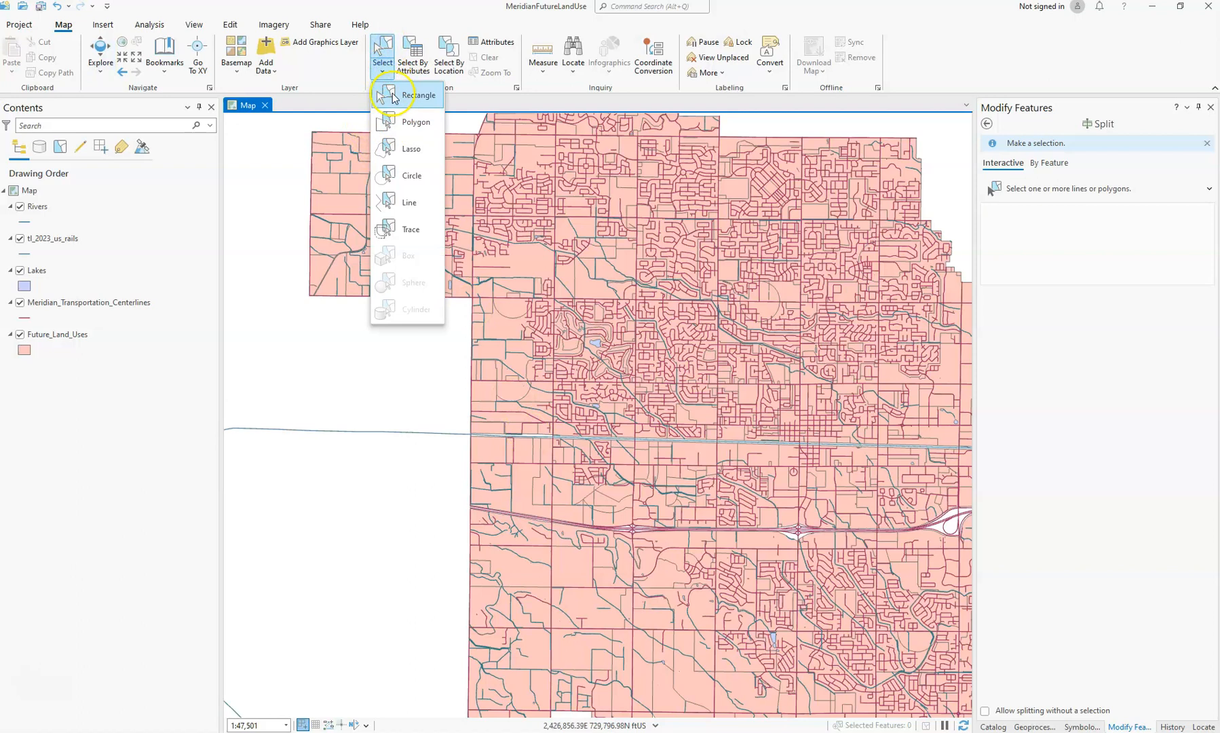
left_click(393, 98)
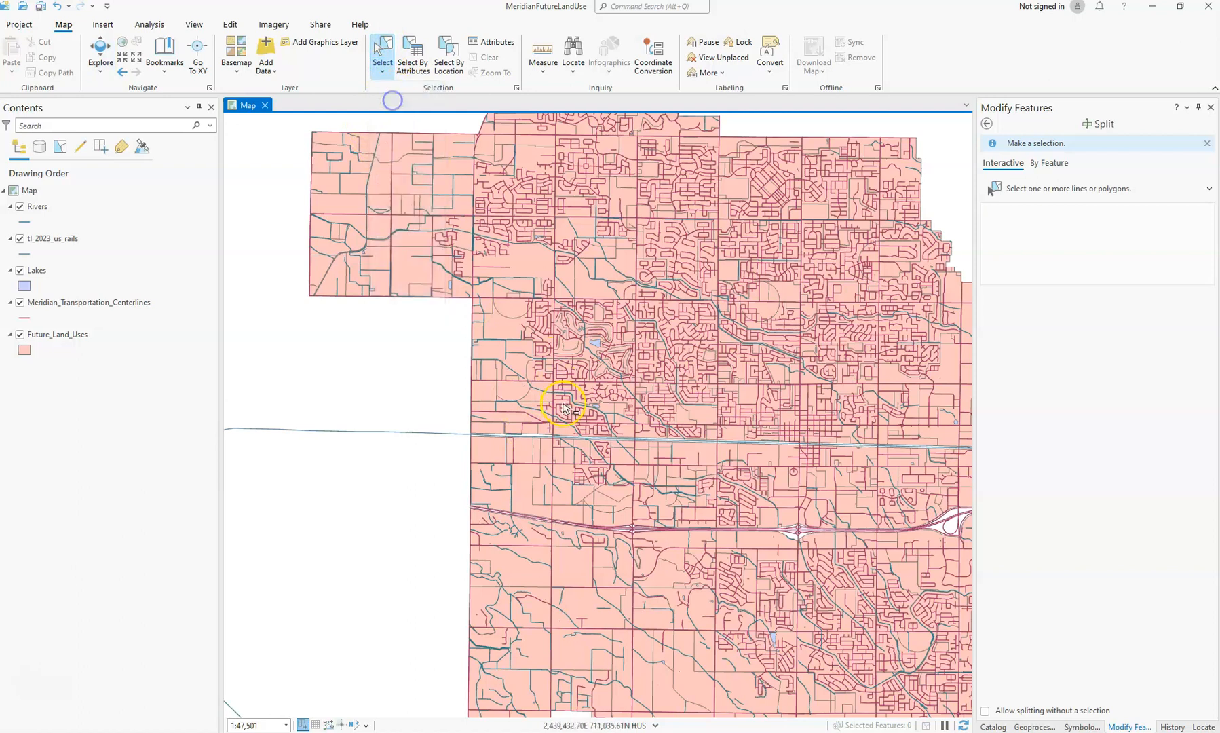
left_click(550, 440)
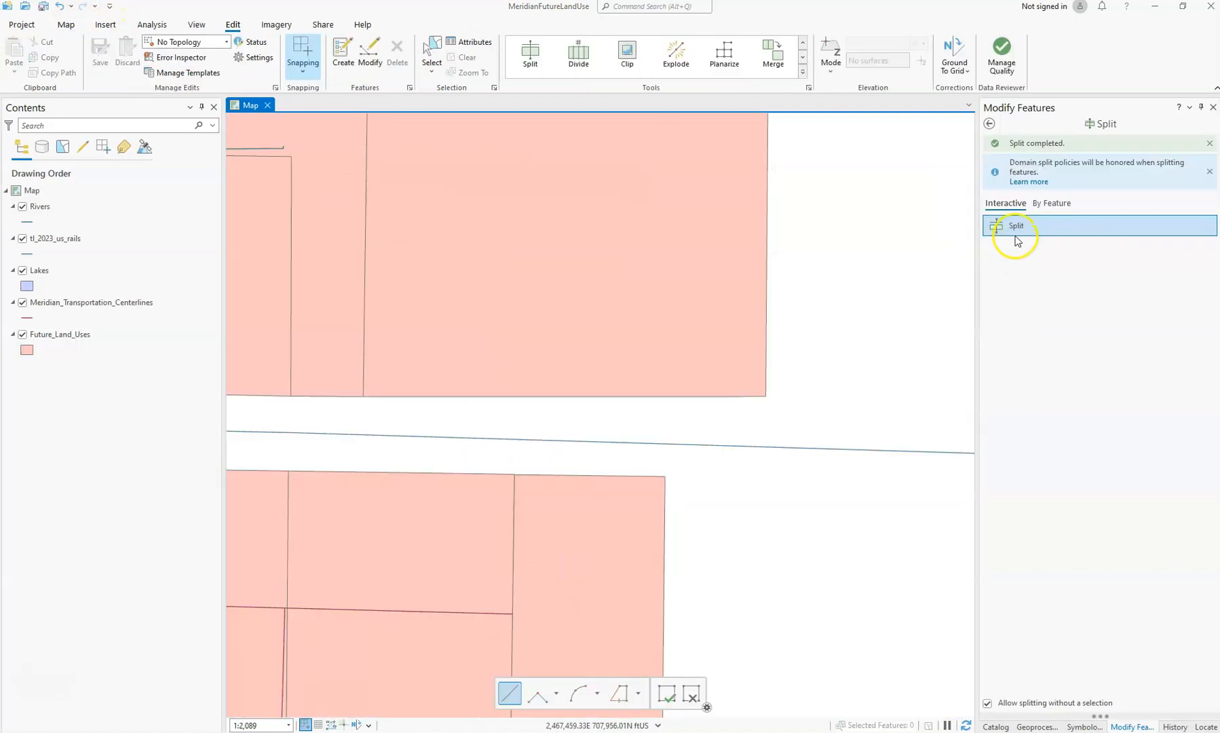
- Split the tl_2023_us_rails line where it crosses the city's eastern boundary, and save all edits
left_click(1021, 229)
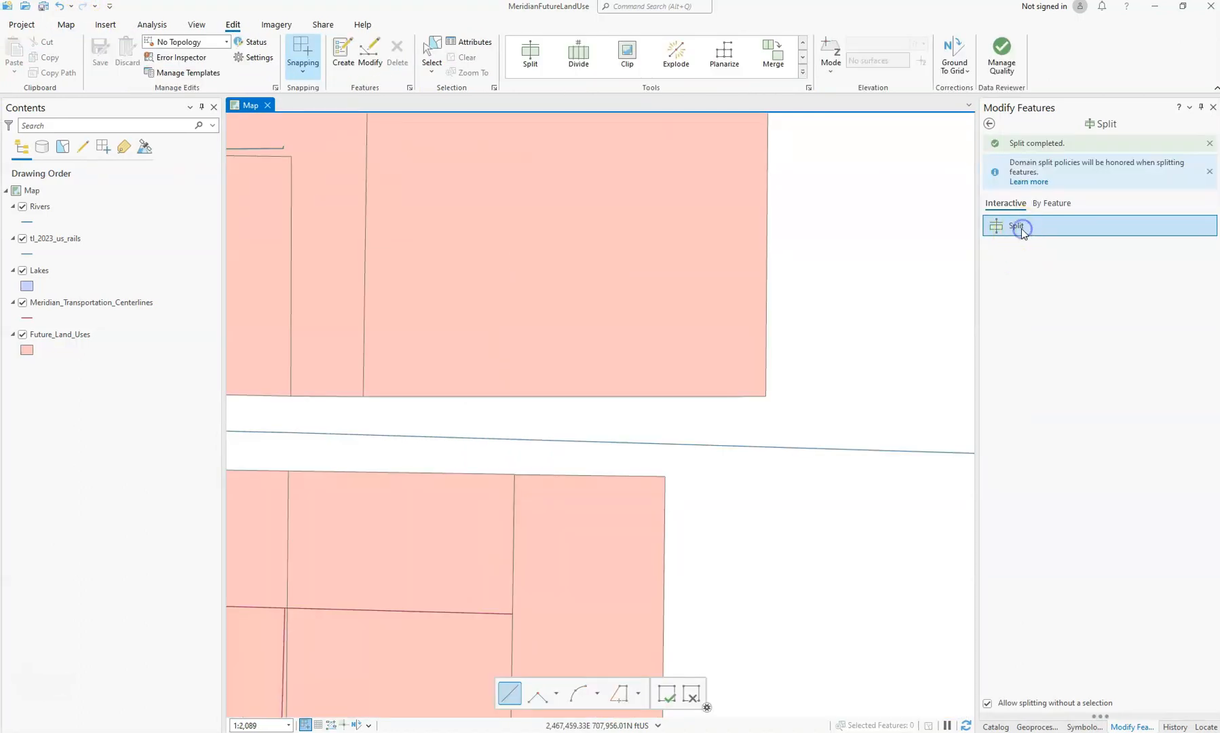
left_click(767, 448)
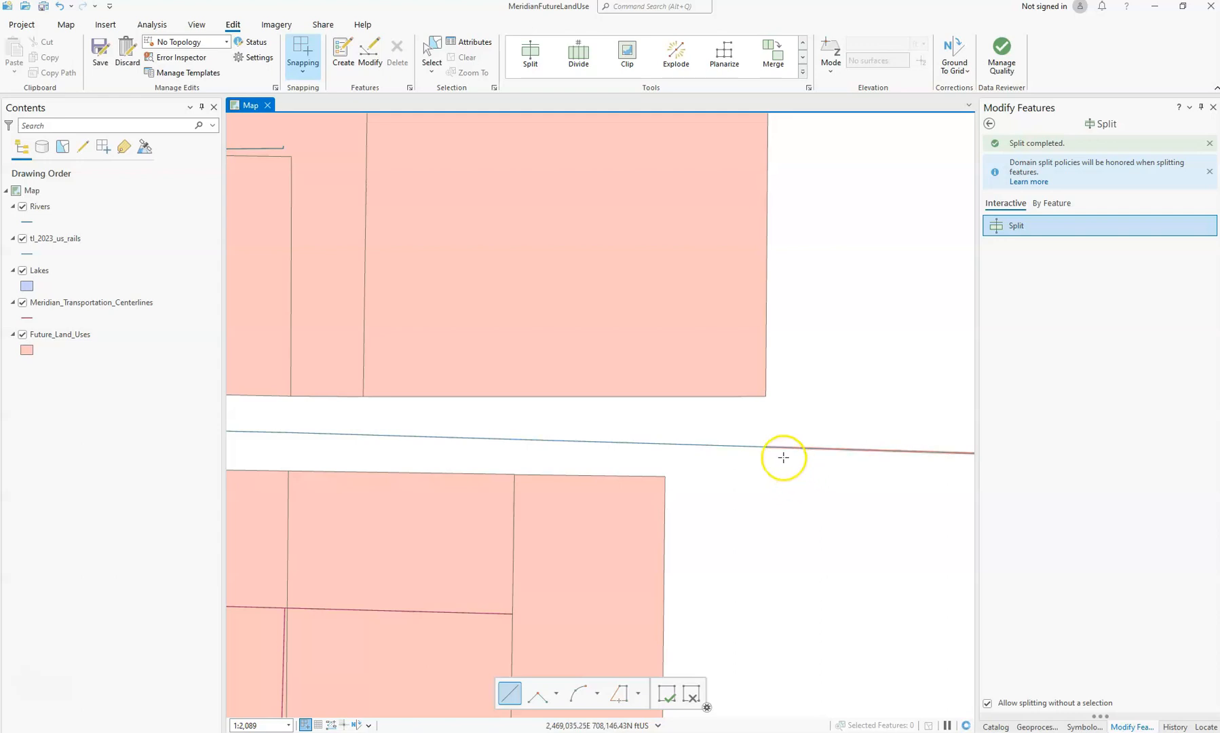
left_click(100, 50)
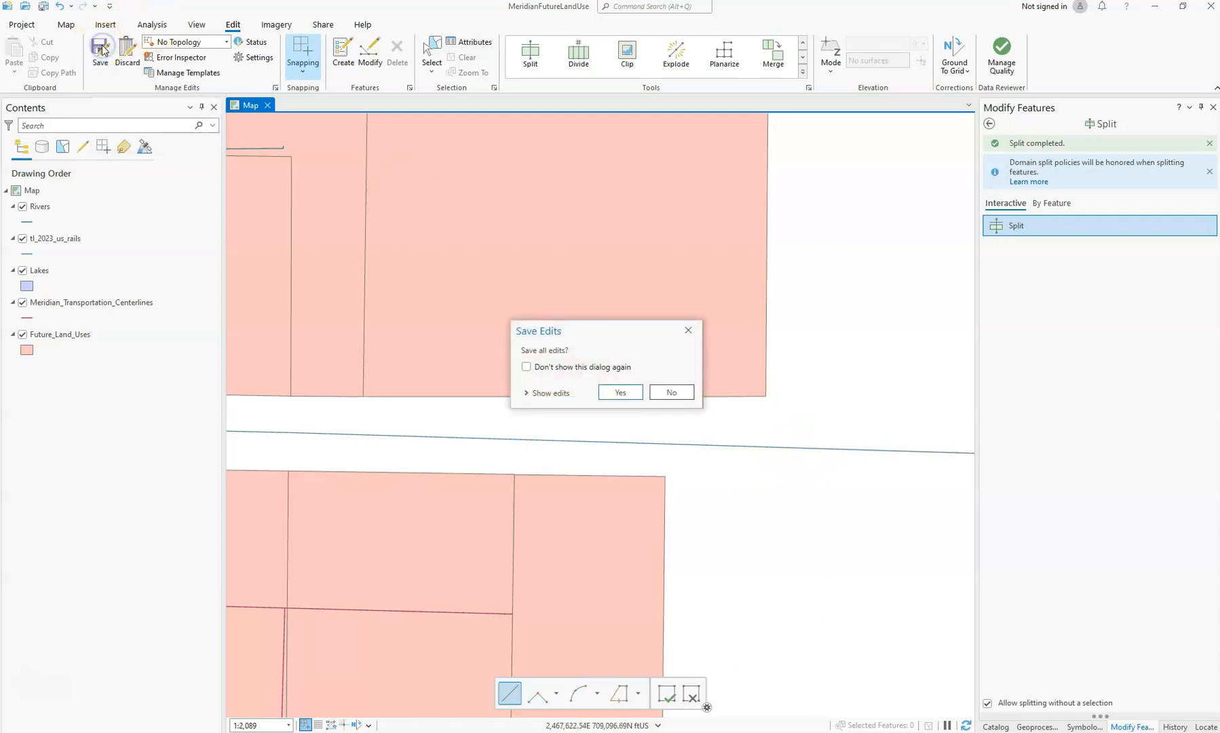
left_click(620, 391)
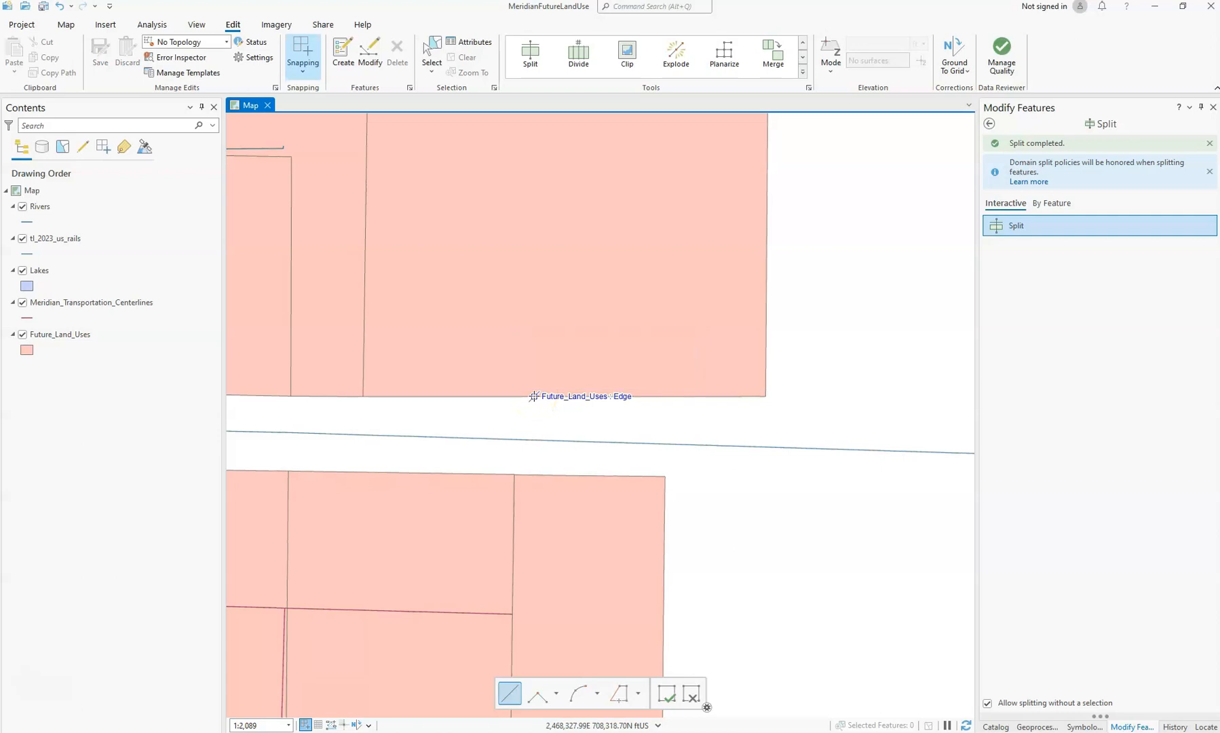
- Select the rail segment inside the city limits with the Rectangle selection tool and check both of its ends against the boundary
scroll(534, 396, "down", 3)
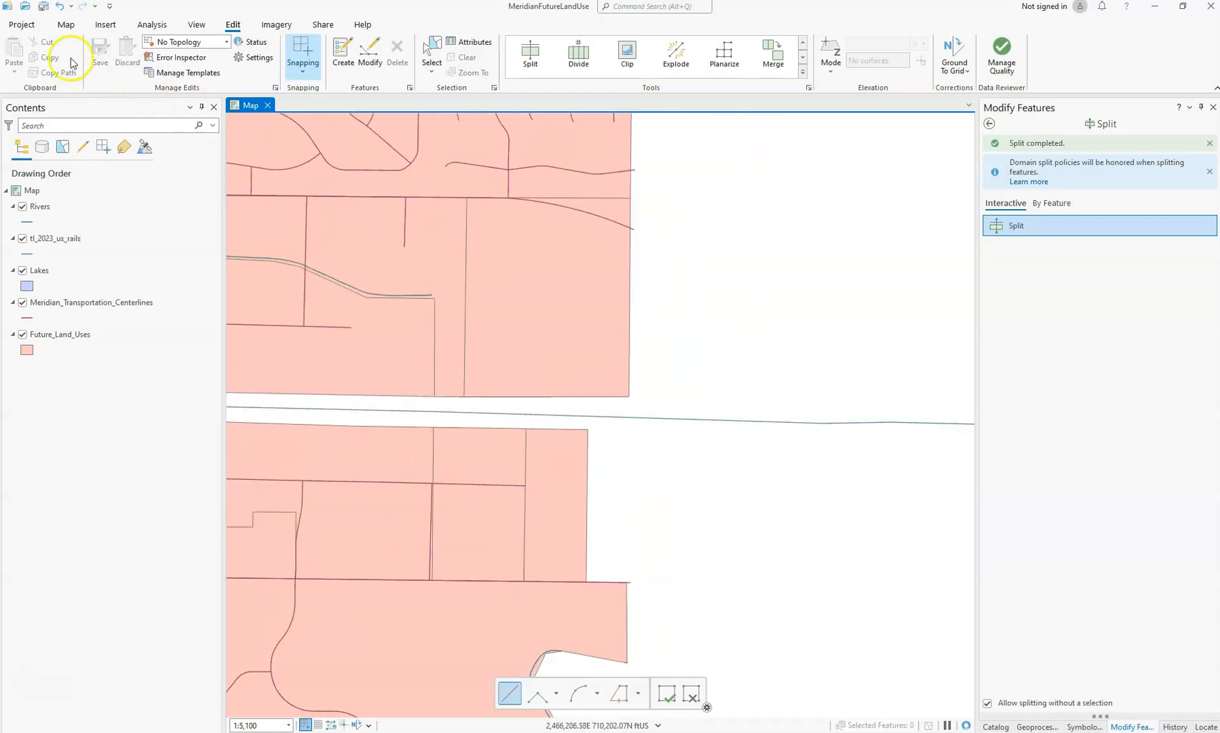
left_click(65, 25)
left_click(103, 51)
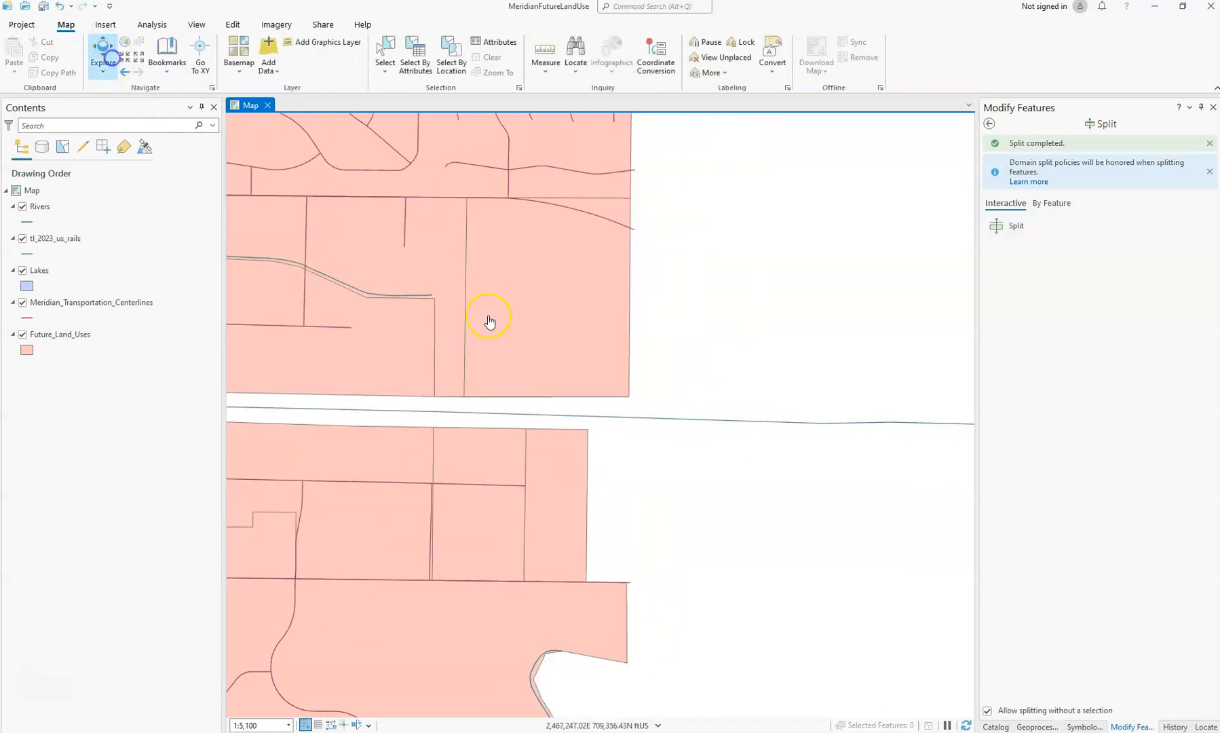
left_click_drag(489, 317, 812, 345)
scroll(662, 352, "down", 4)
scroll(444, 381, "down", 5)
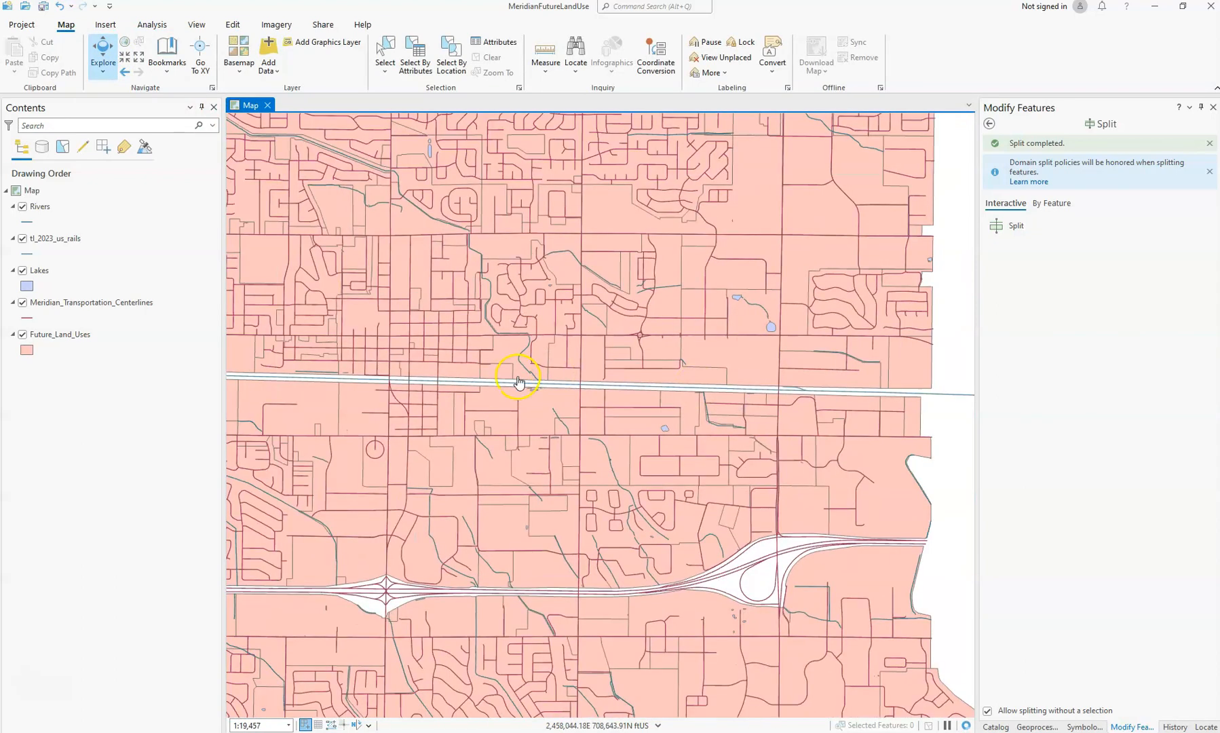
left_click(385, 68)
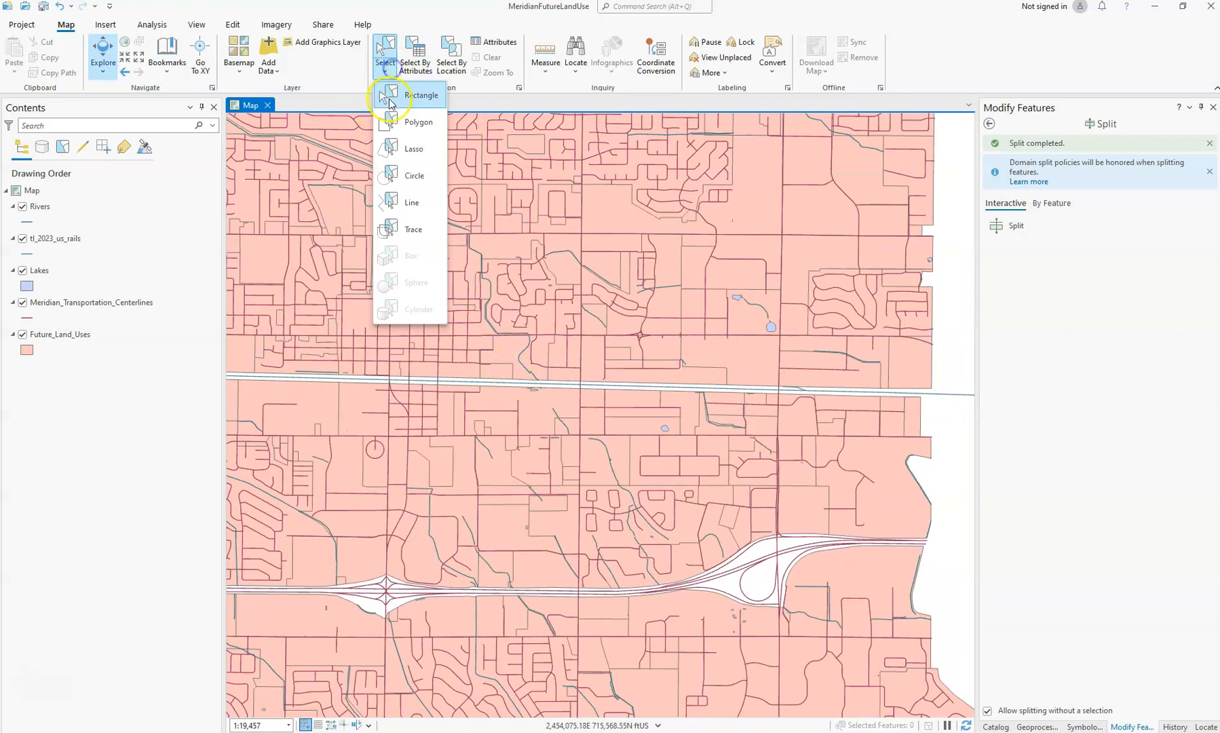
left_click(400, 96)
left_click(553, 386)
scroll(554, 386, "down", 2)
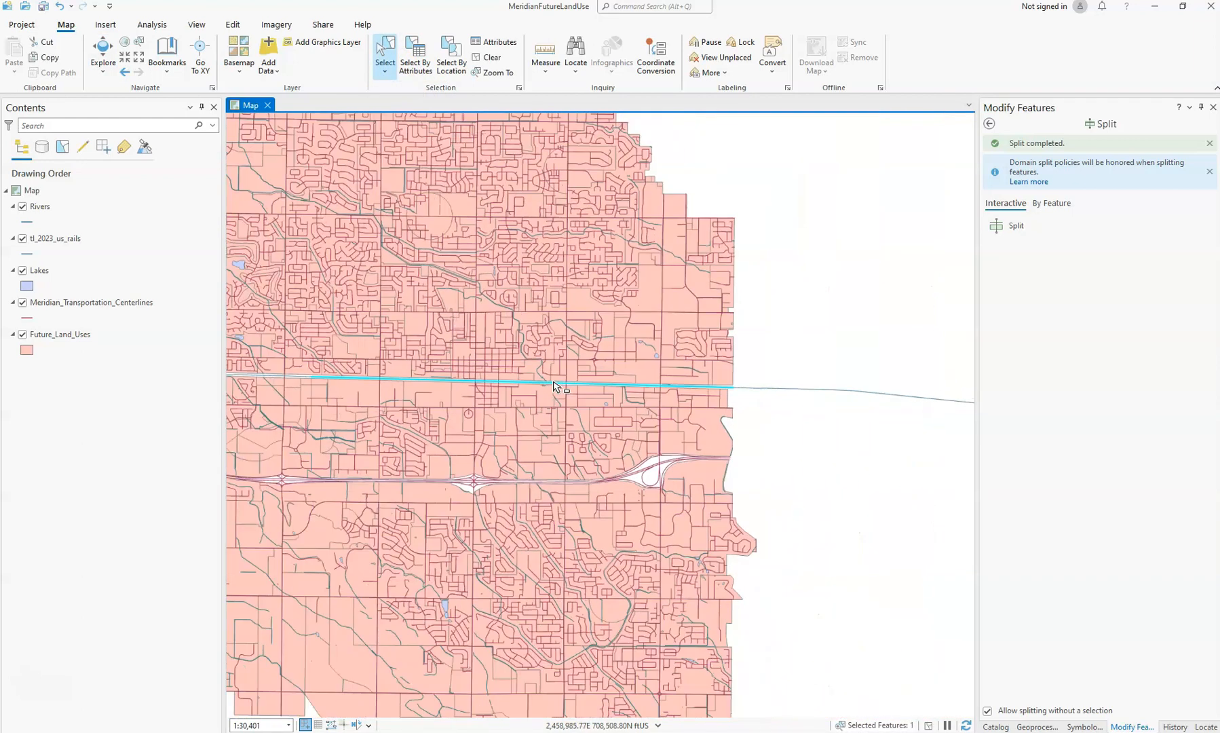
scroll(553, 386, "down", 1)
left_click(102, 70)
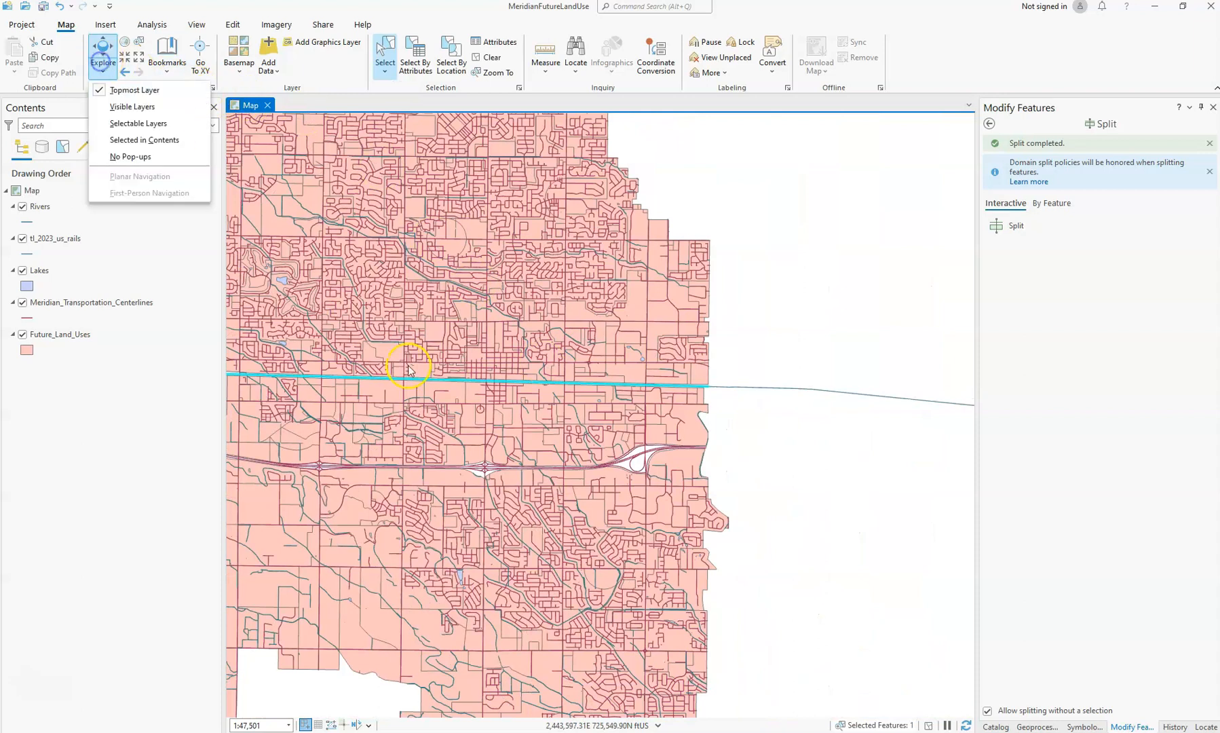
left_click(101, 51)
left_click_drag(446, 351, 699, 369)
left_click_drag(724, 432, 638, 423)
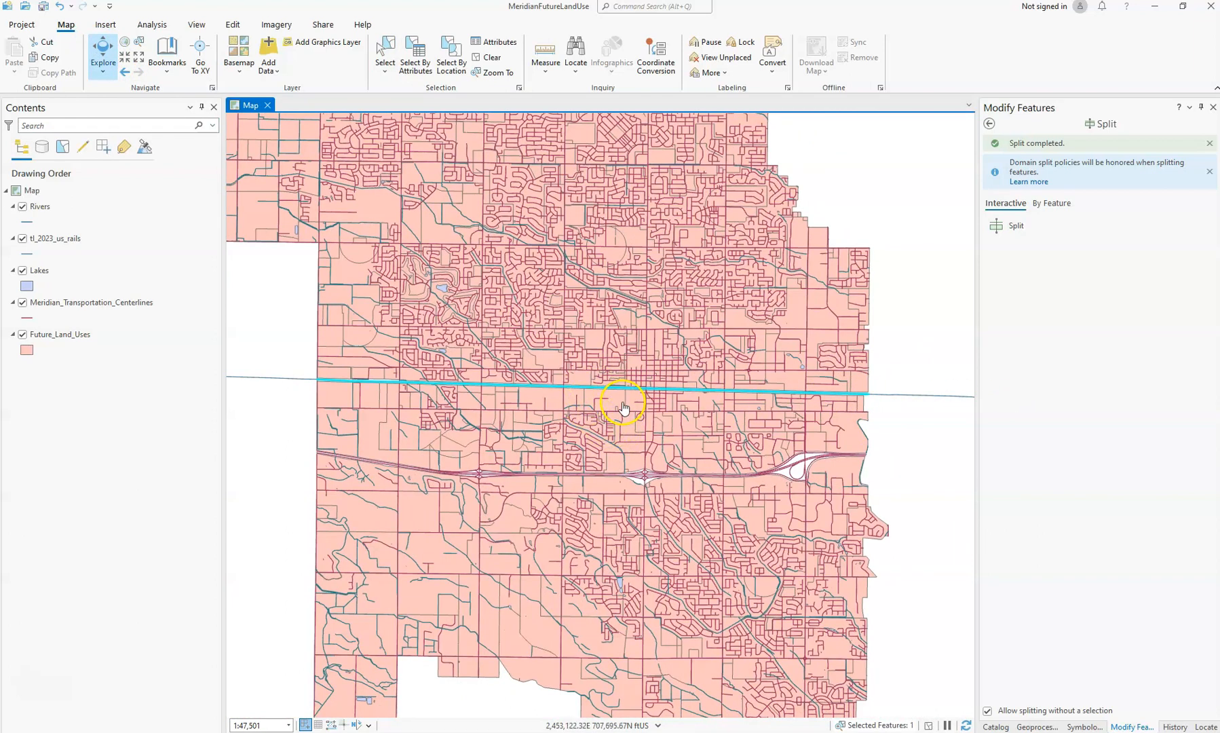
scroll(529, 371, "up", 2)
scroll(504, 368, "down", 2)
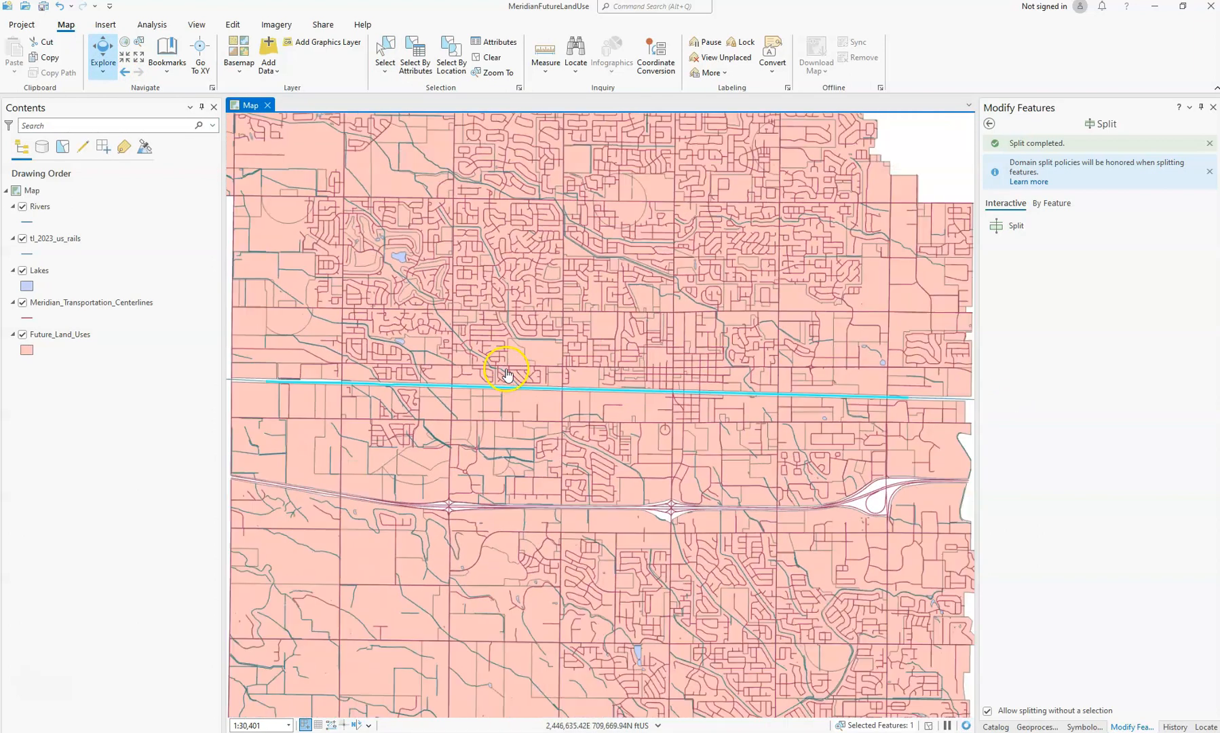
- Export the selected tl_2023_us_rails segment to MeridianFutureLandUse.gdb as a feature class named RailRoads
right_click(85, 246)
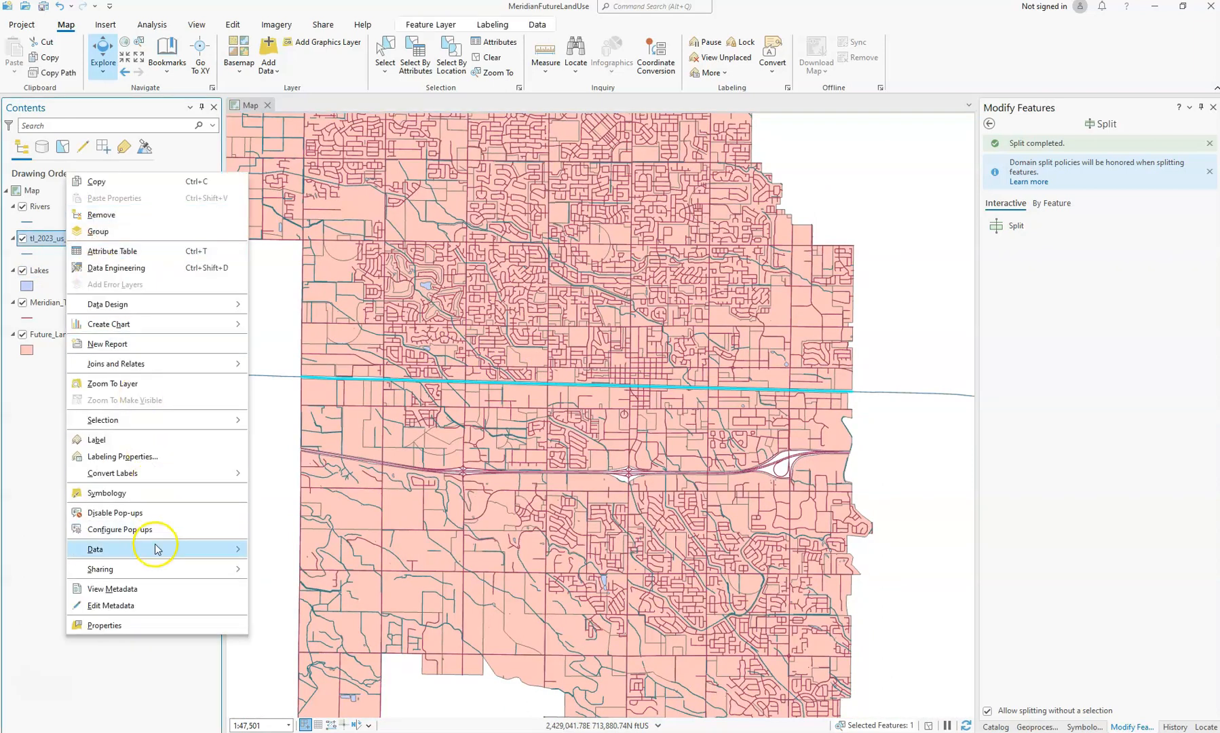
mouse_move(157, 548)
left_click(286, 547)
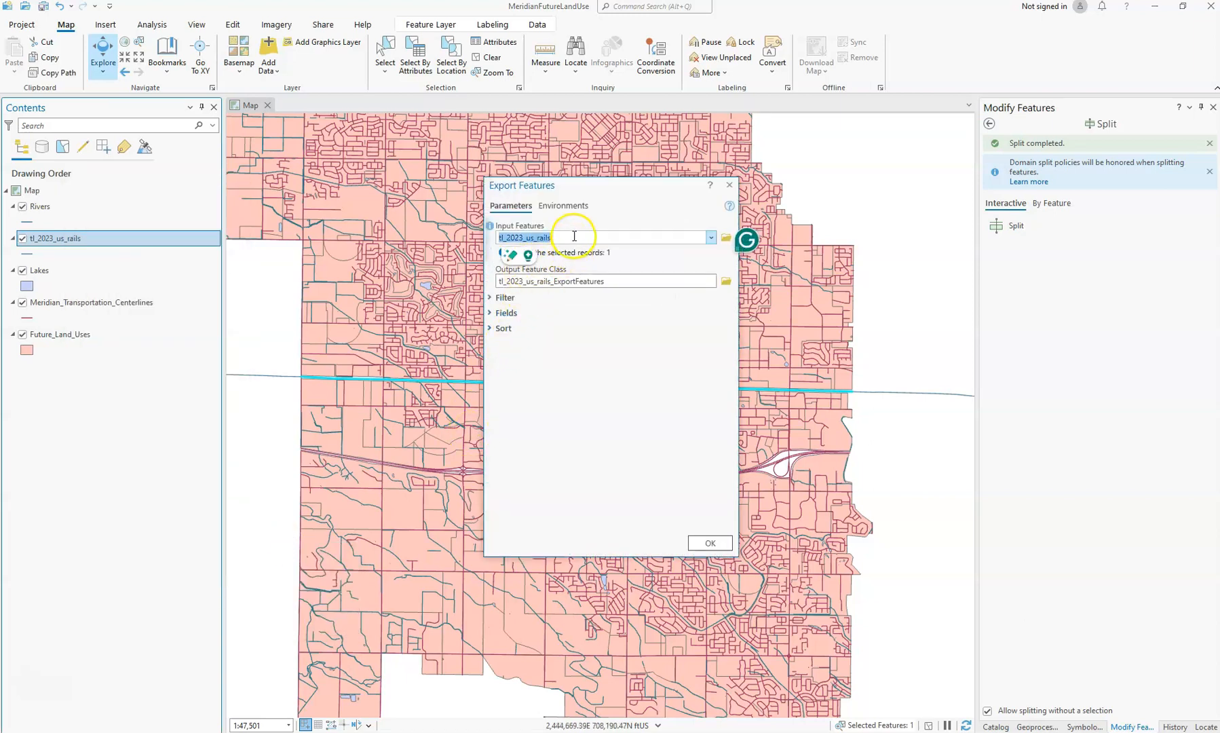
left_click(580, 278)
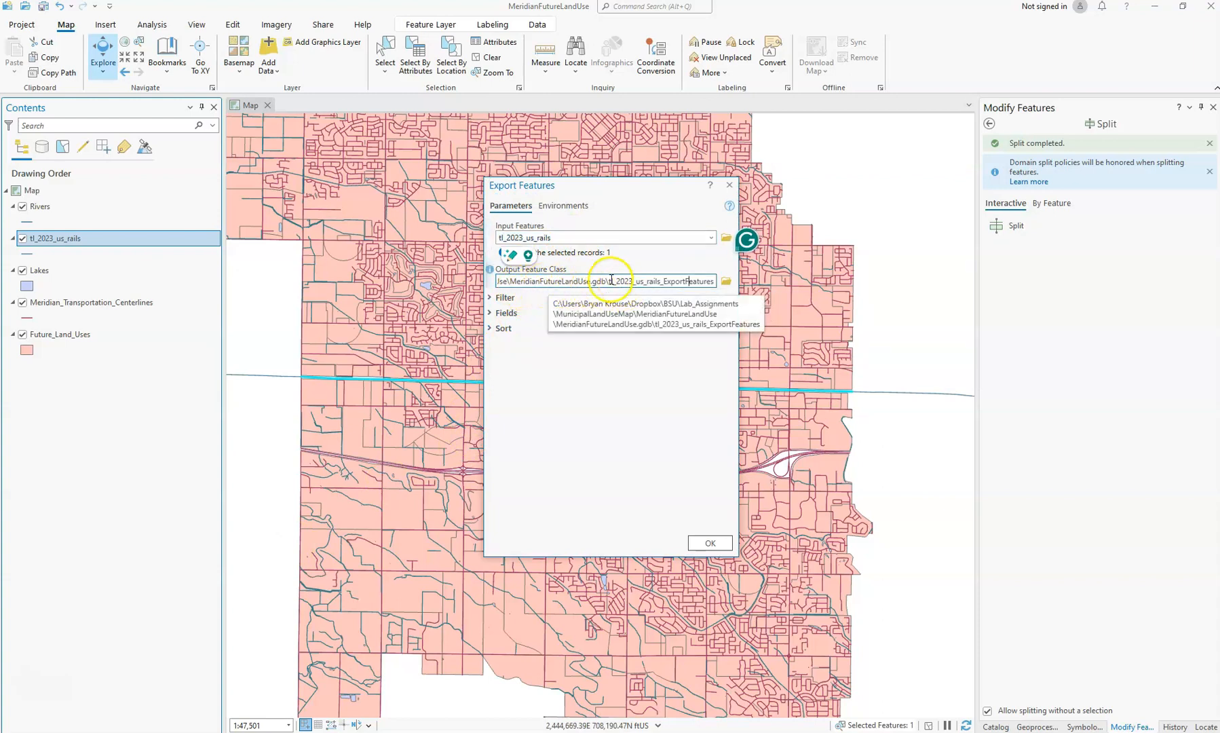
left_click_drag(610, 281, 622, 282)
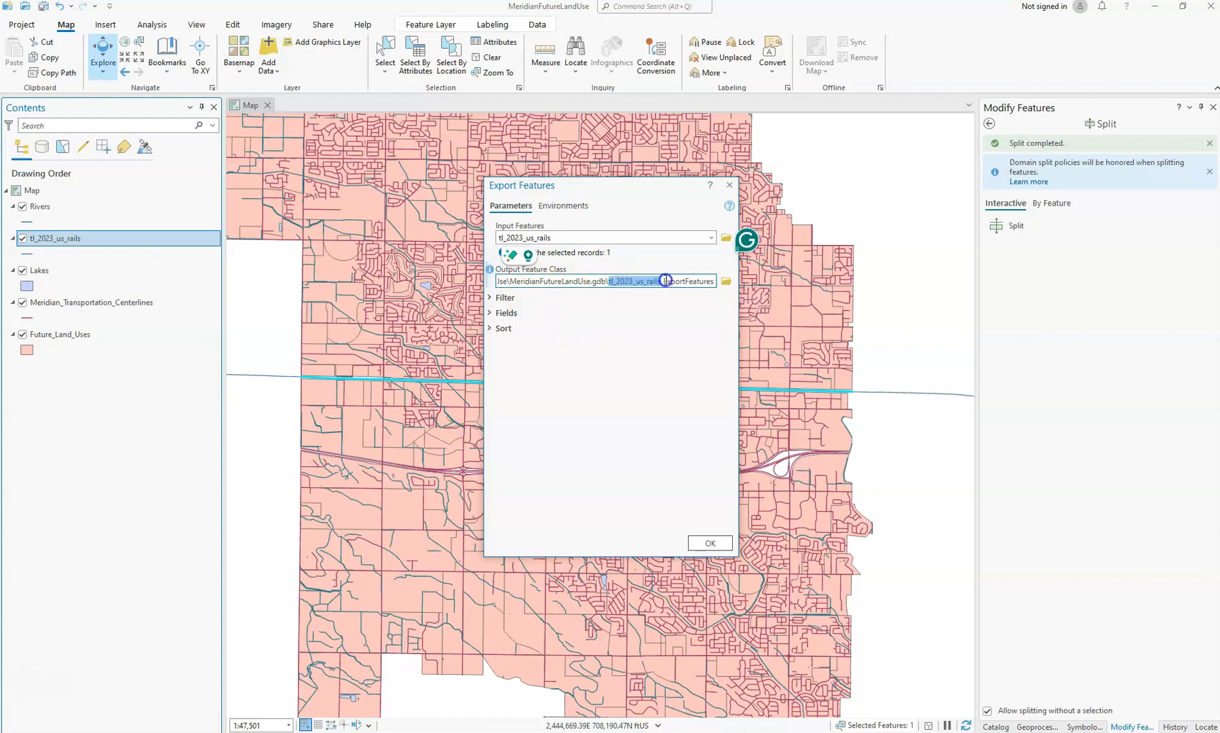
left_click_drag(718, 283, 720, 283)
type("RailRoads")
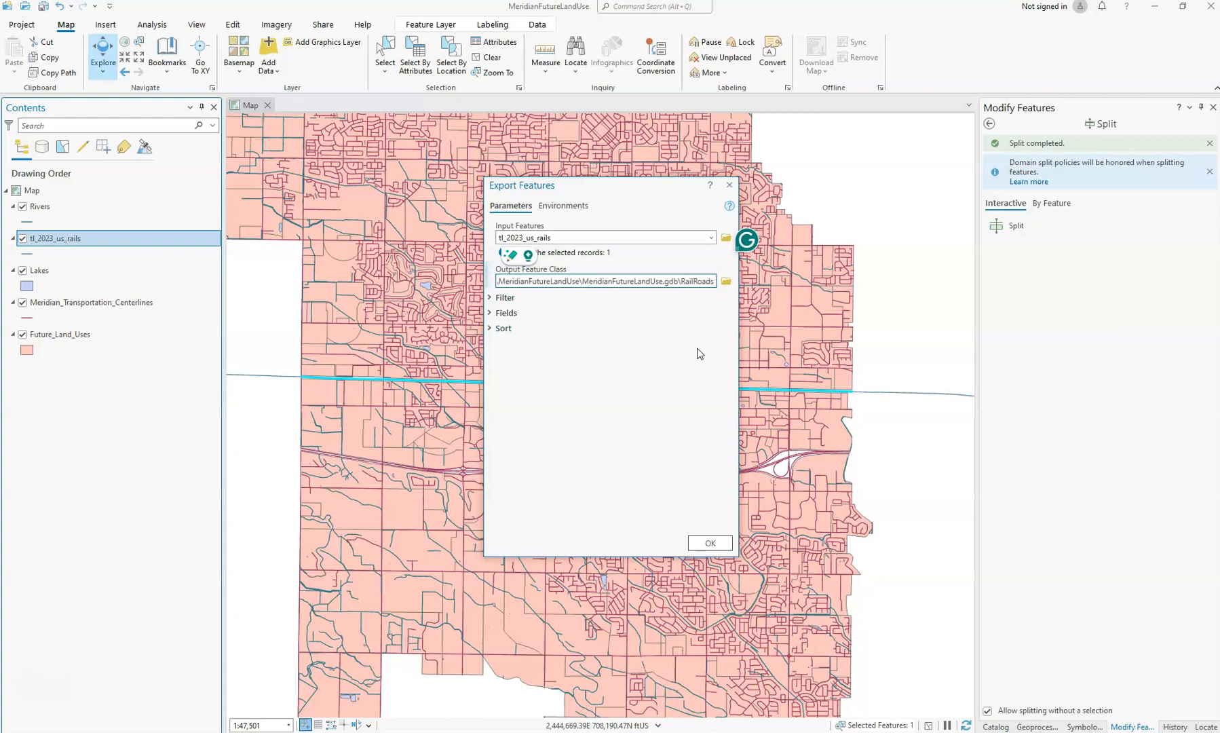
left_click(709, 542)
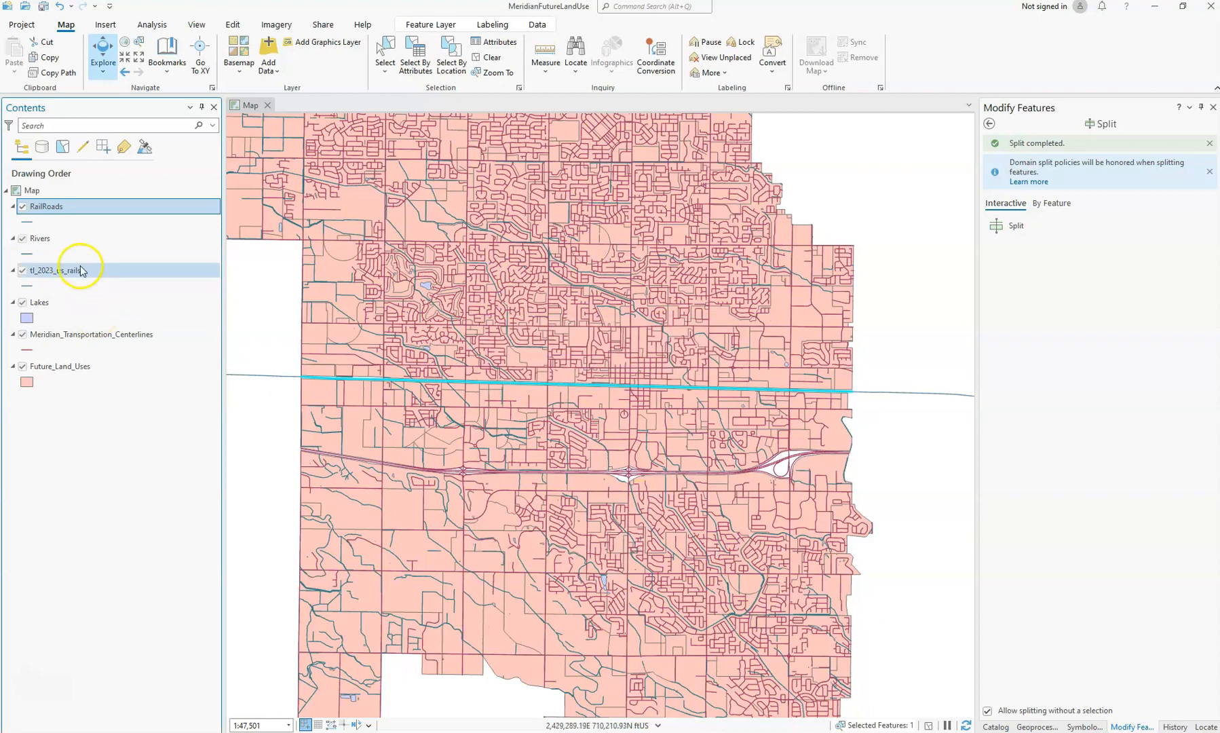
- Clear the selection and remove the original tl_2023_us_rails layer from the map
left_click(489, 57)
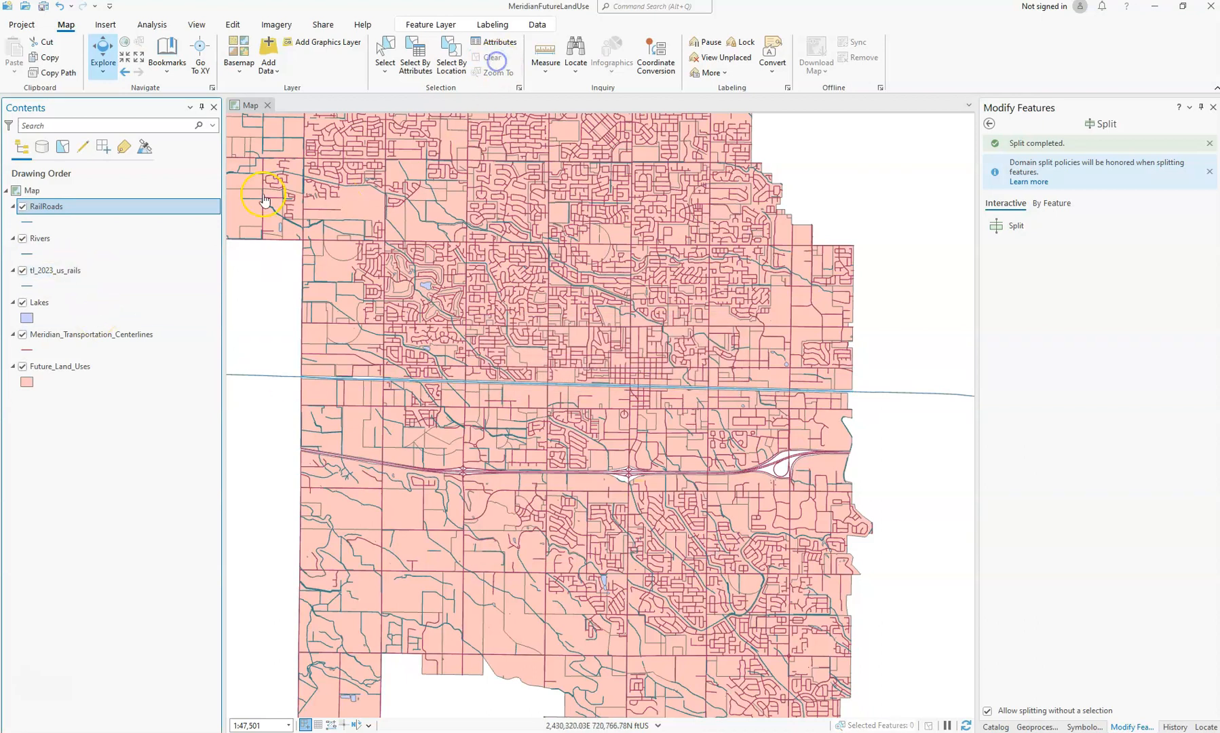
left_click(23, 271)
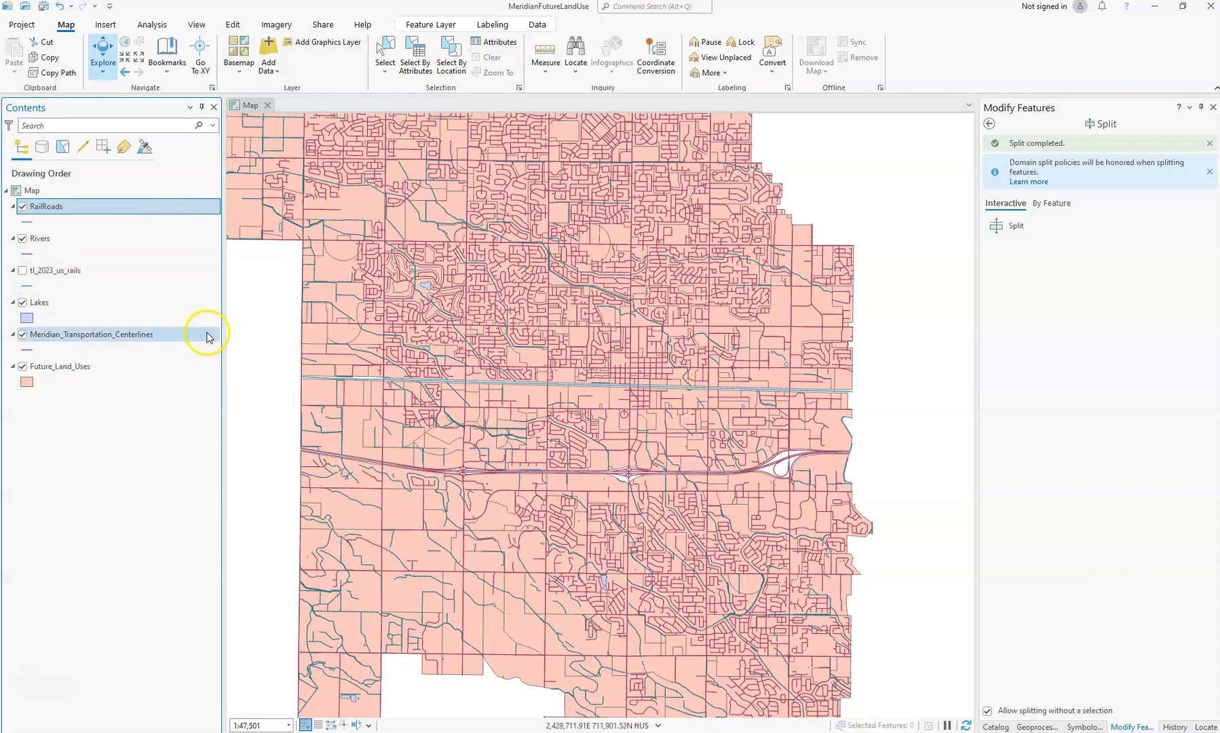
left_click(65, 277)
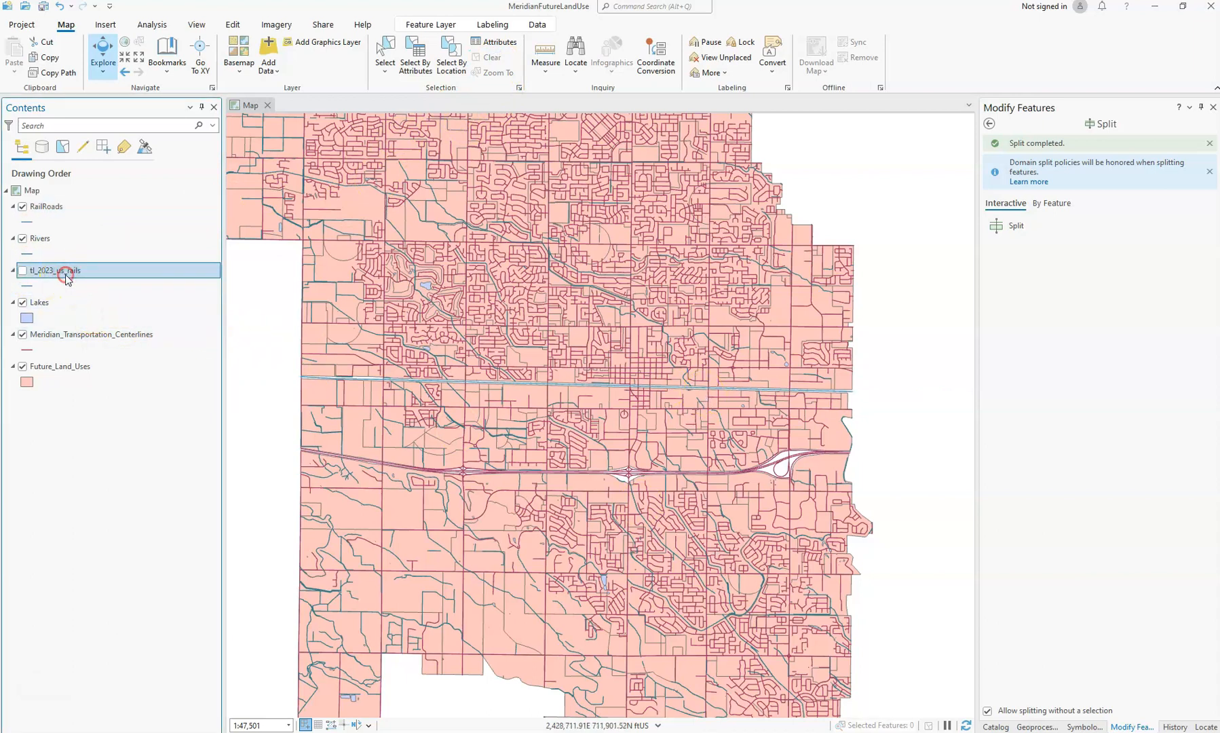
right_click(67, 274)
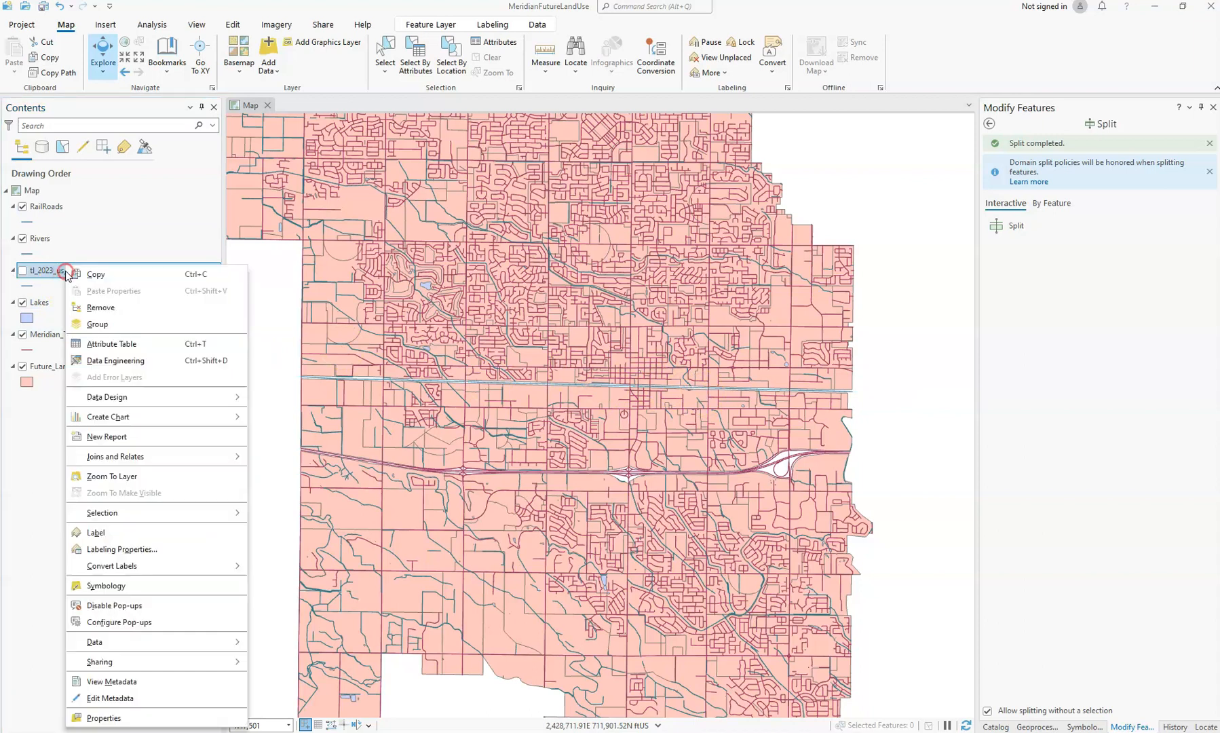
left_click(101, 307)
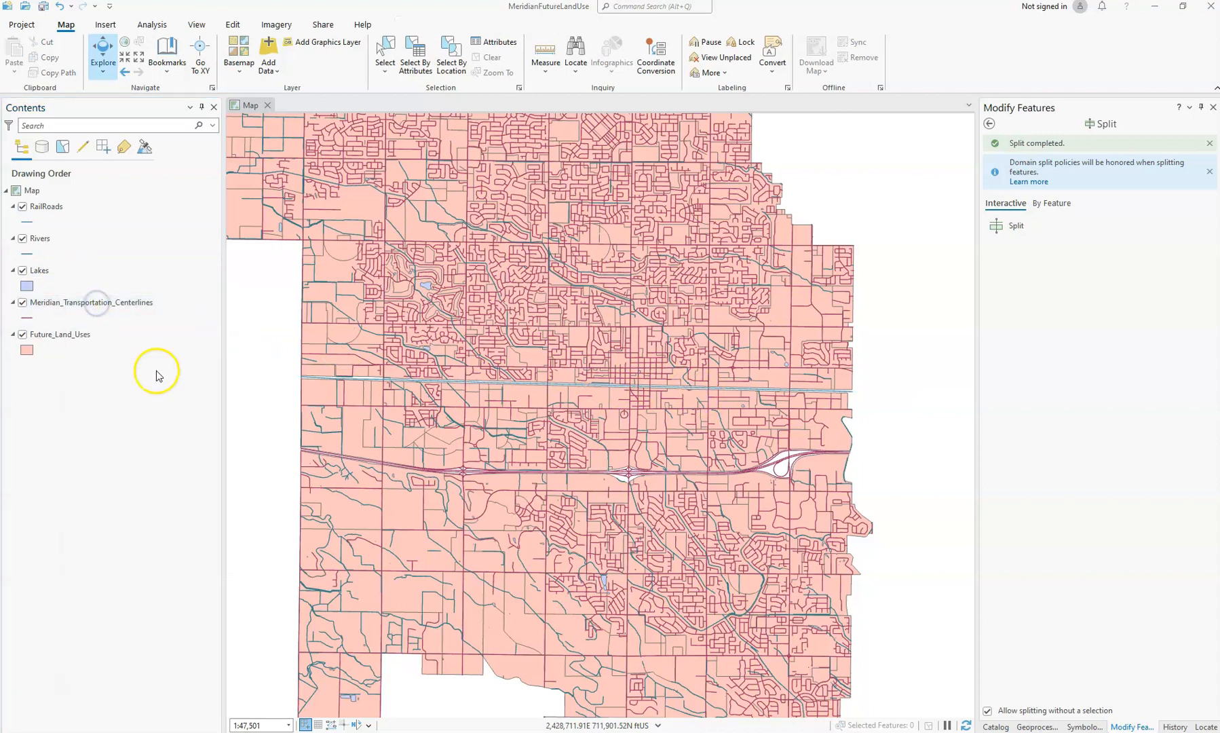
- Save the project and review all remaining layers across the whole city
left_click(42, 7)
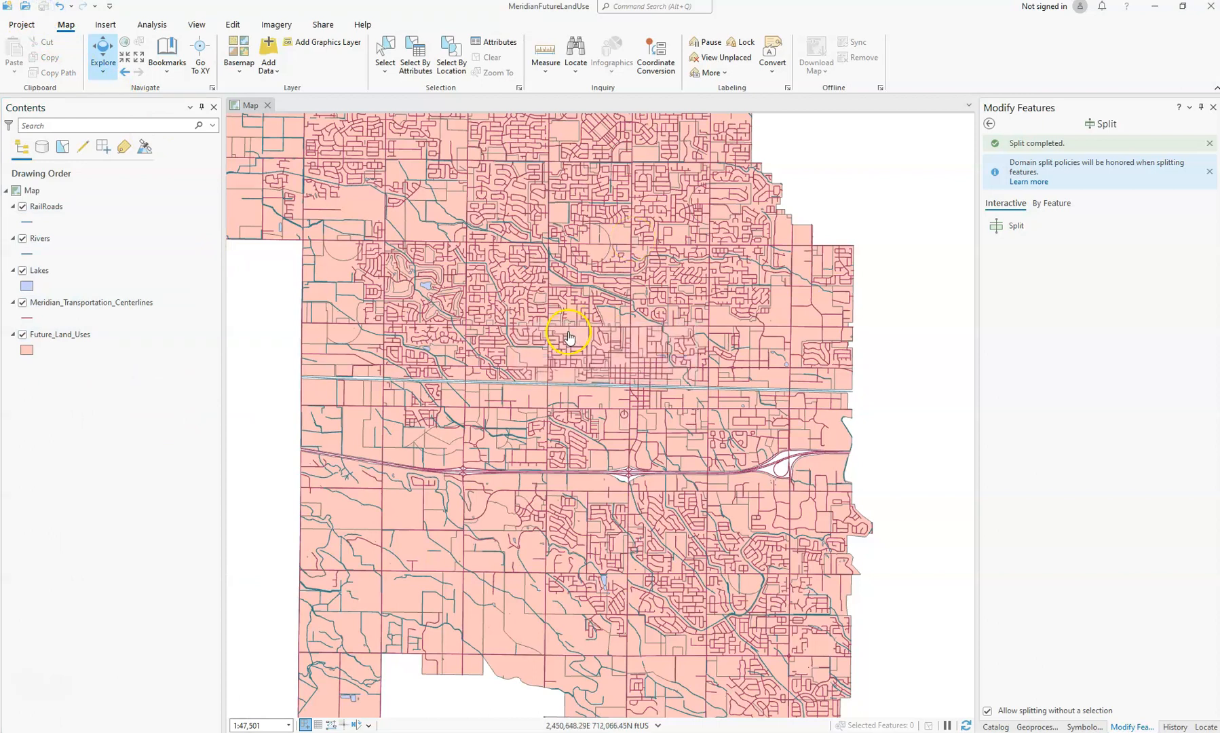
scroll(567, 337, "down", 4)
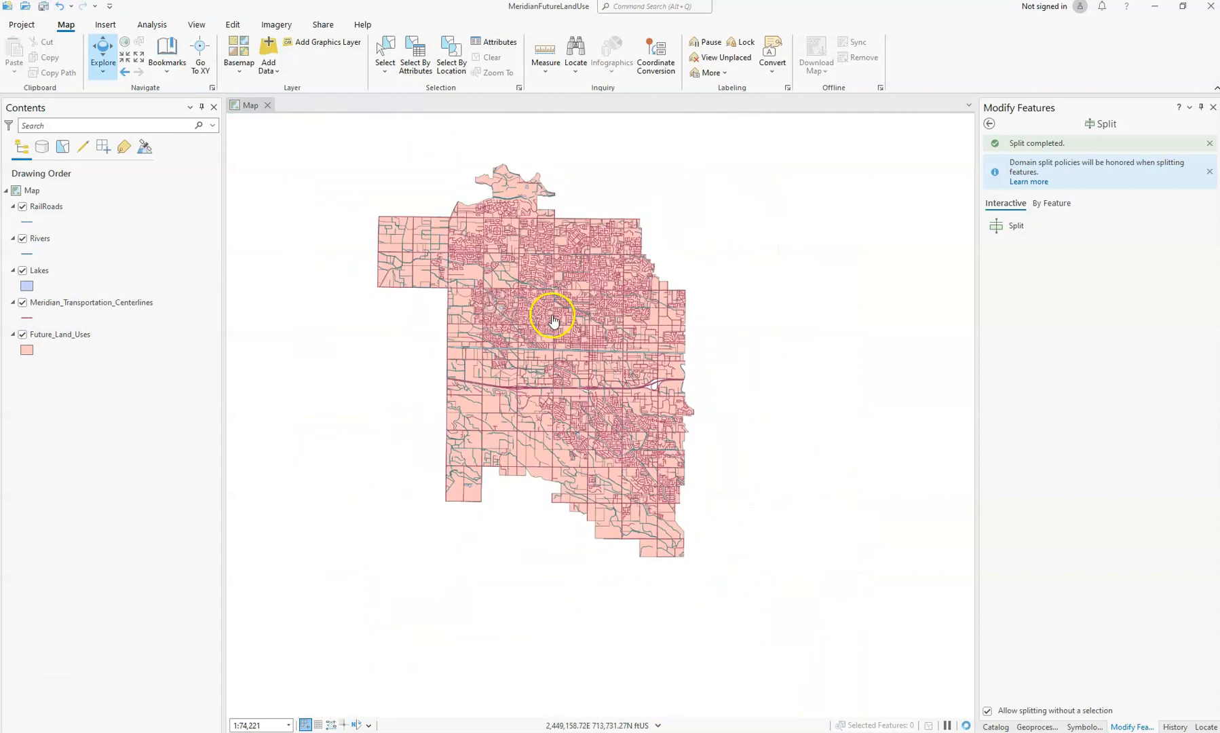
scroll(523, 197, "up", 2)
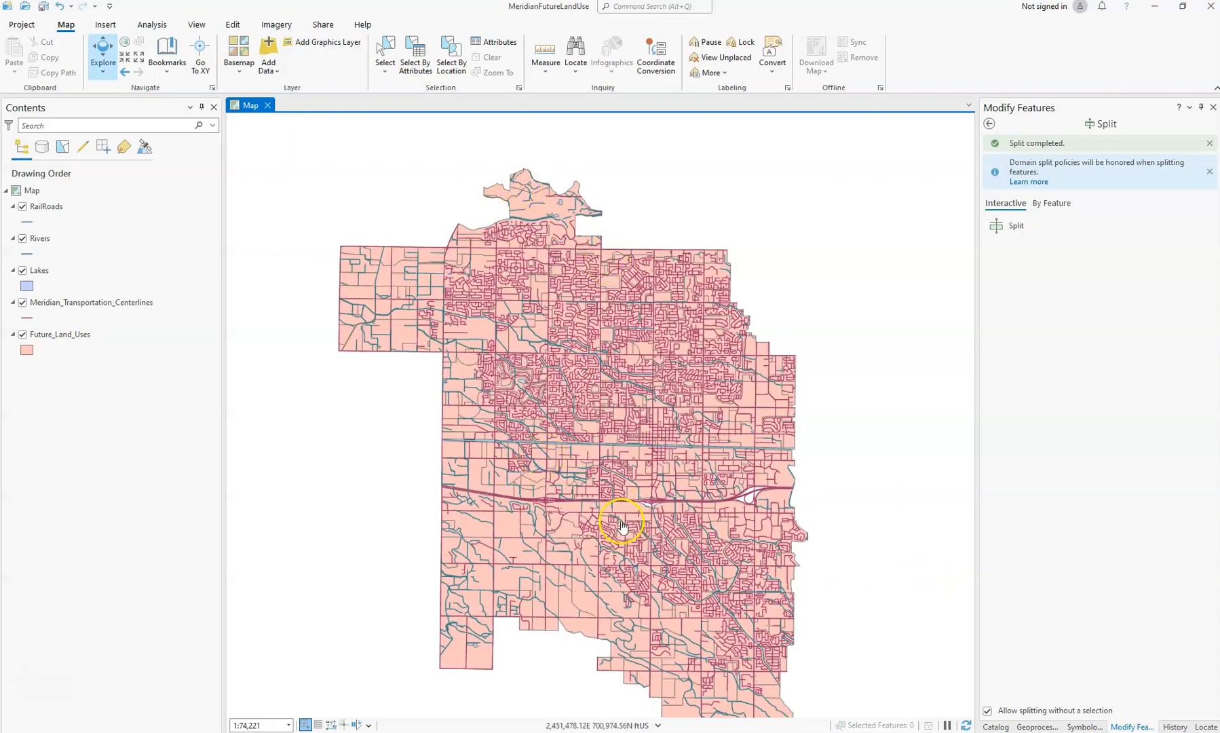
left_click_drag(621, 503, 614, 468)
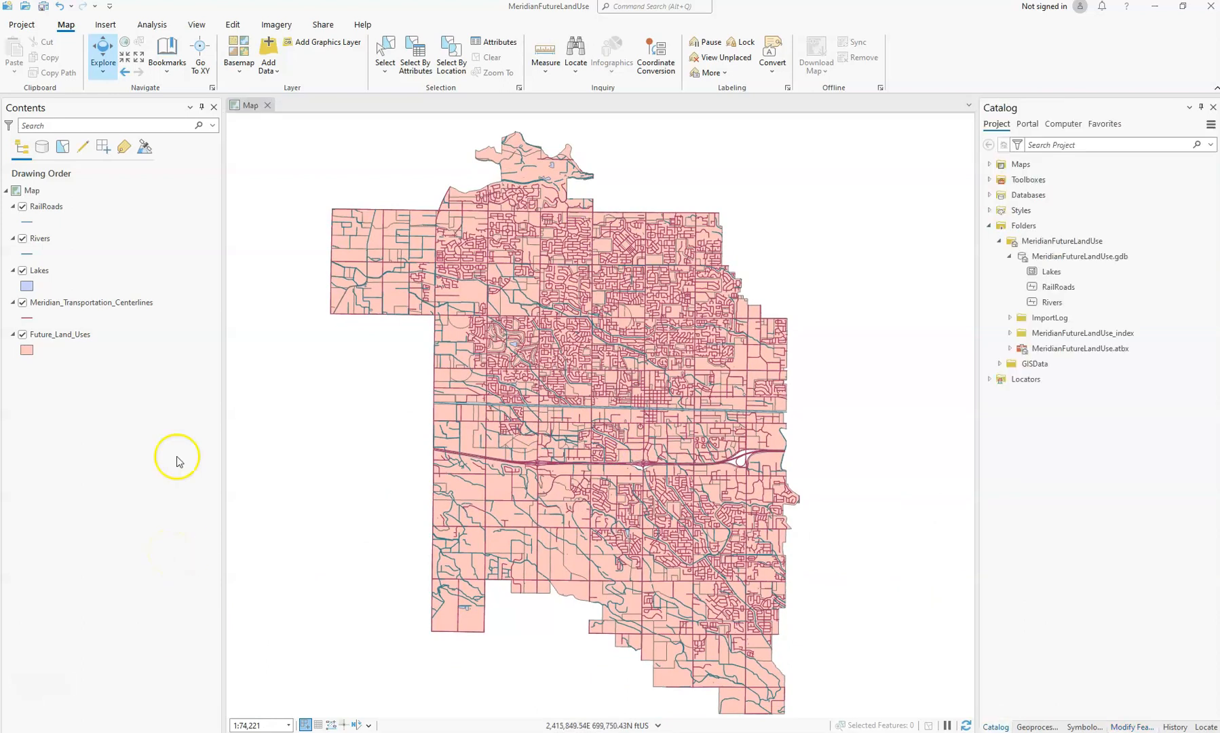
- Export the Meridian_Transportation_Centerlines layer to MeridianFutureLandUse.gdb as a feature class named Roads
left_click(143, 311)
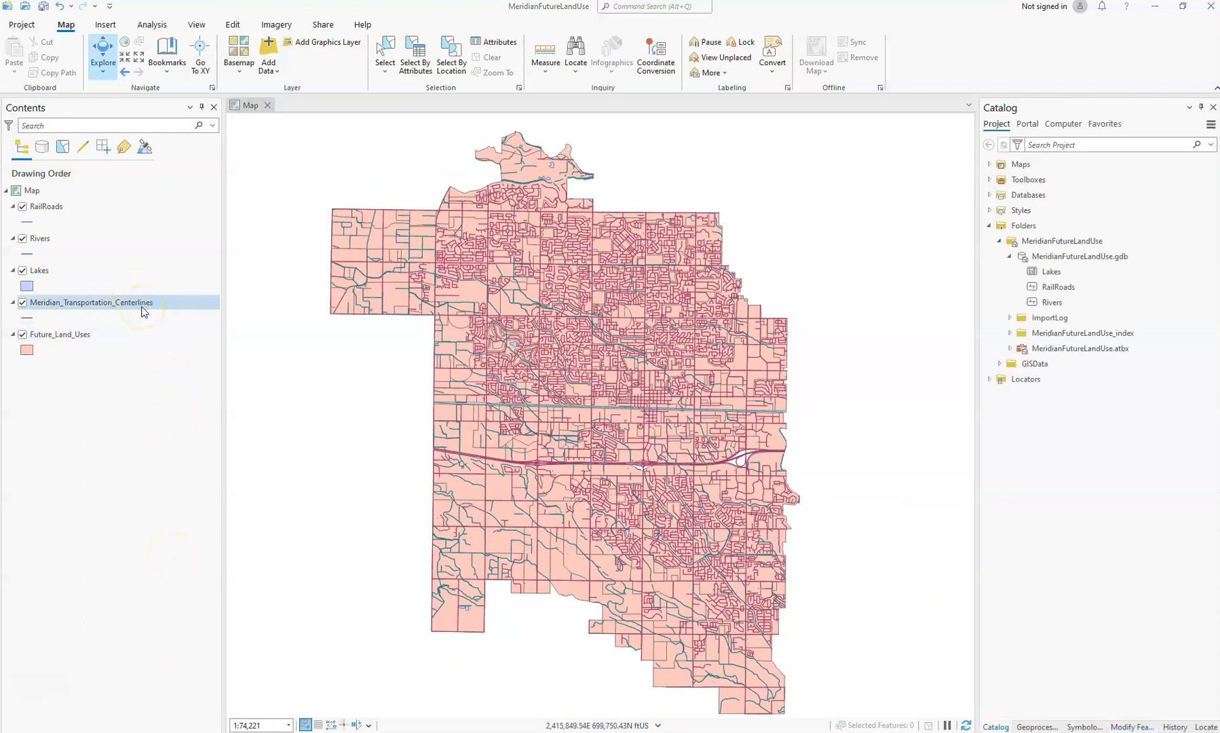
left_click(139, 338)
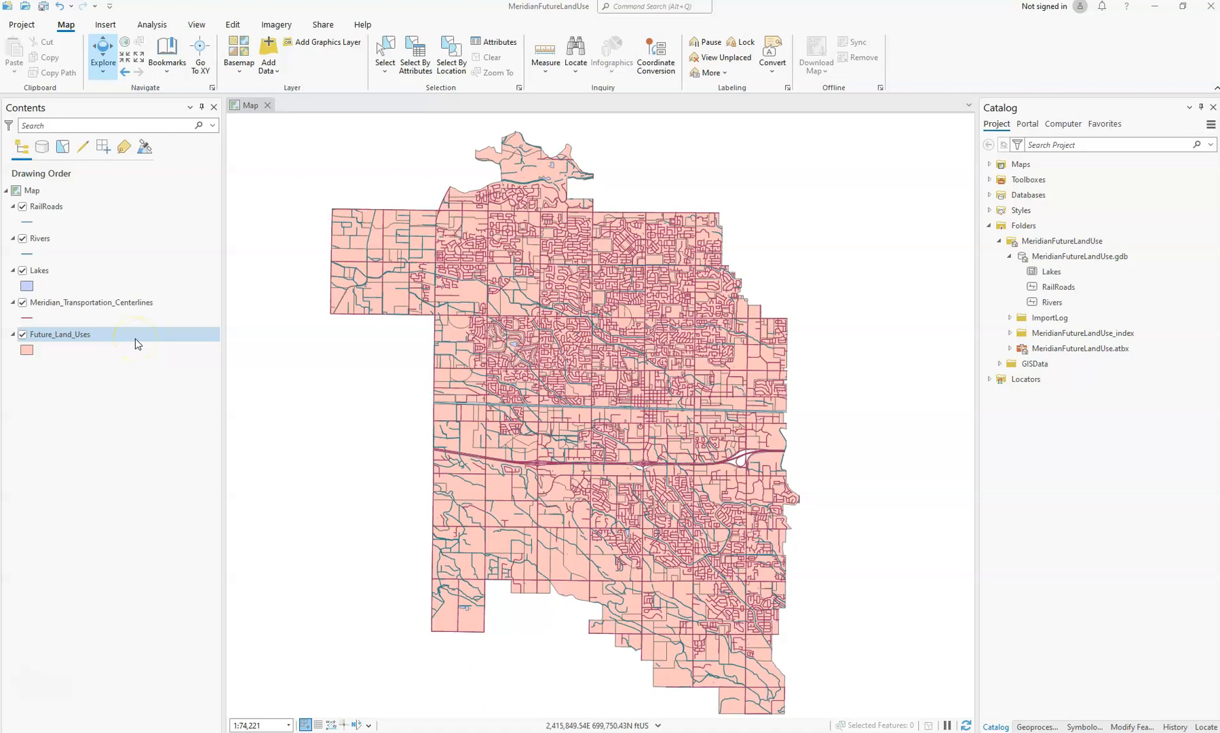
left_click(133, 310)
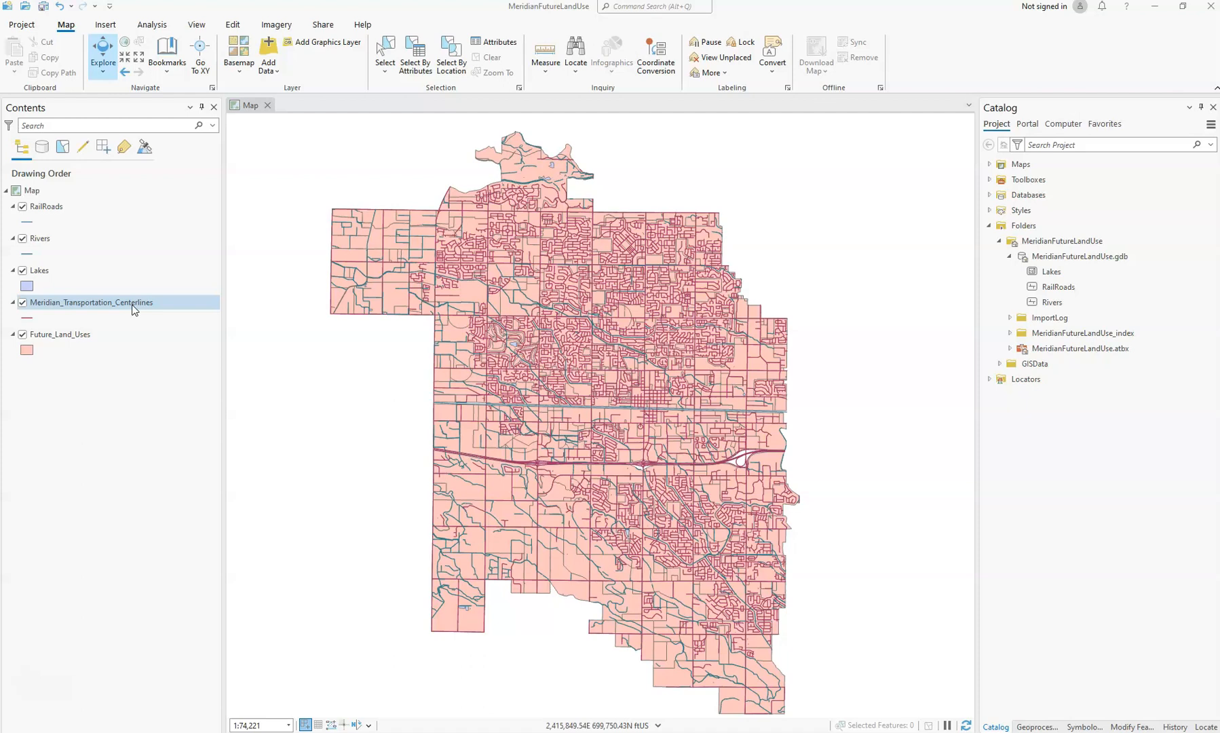
right_click(133, 309)
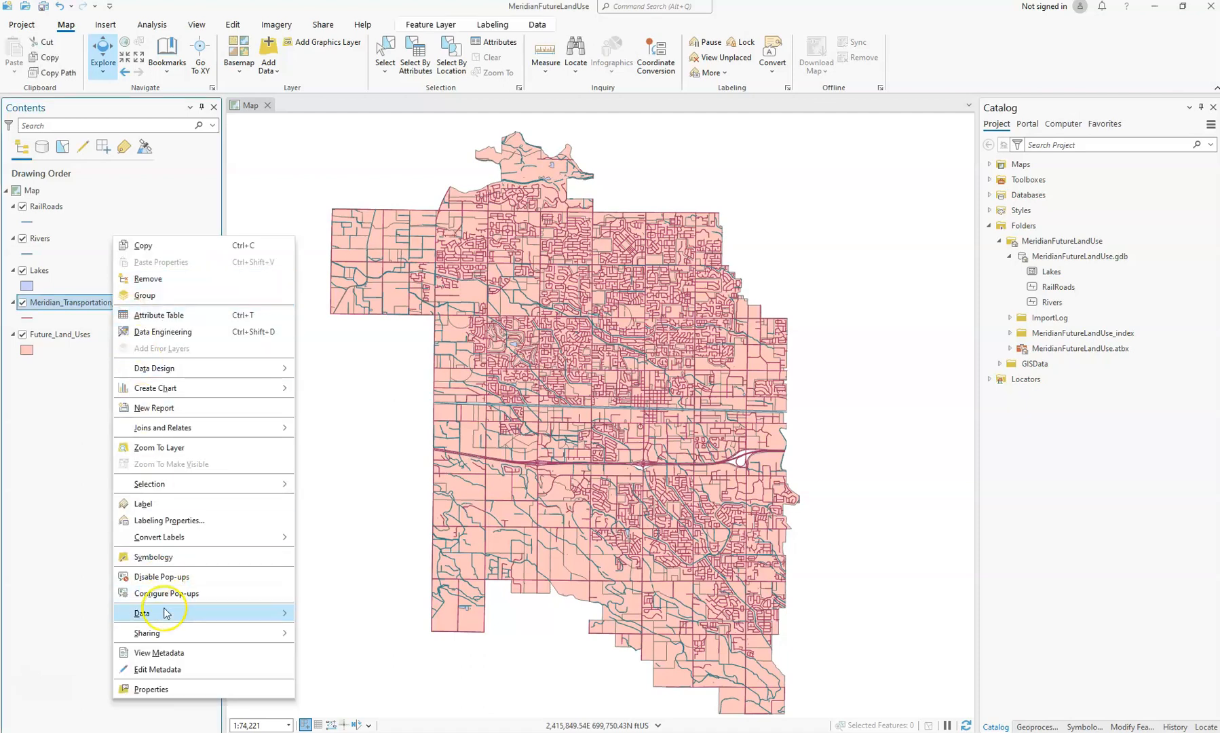
mouse_move(179, 617)
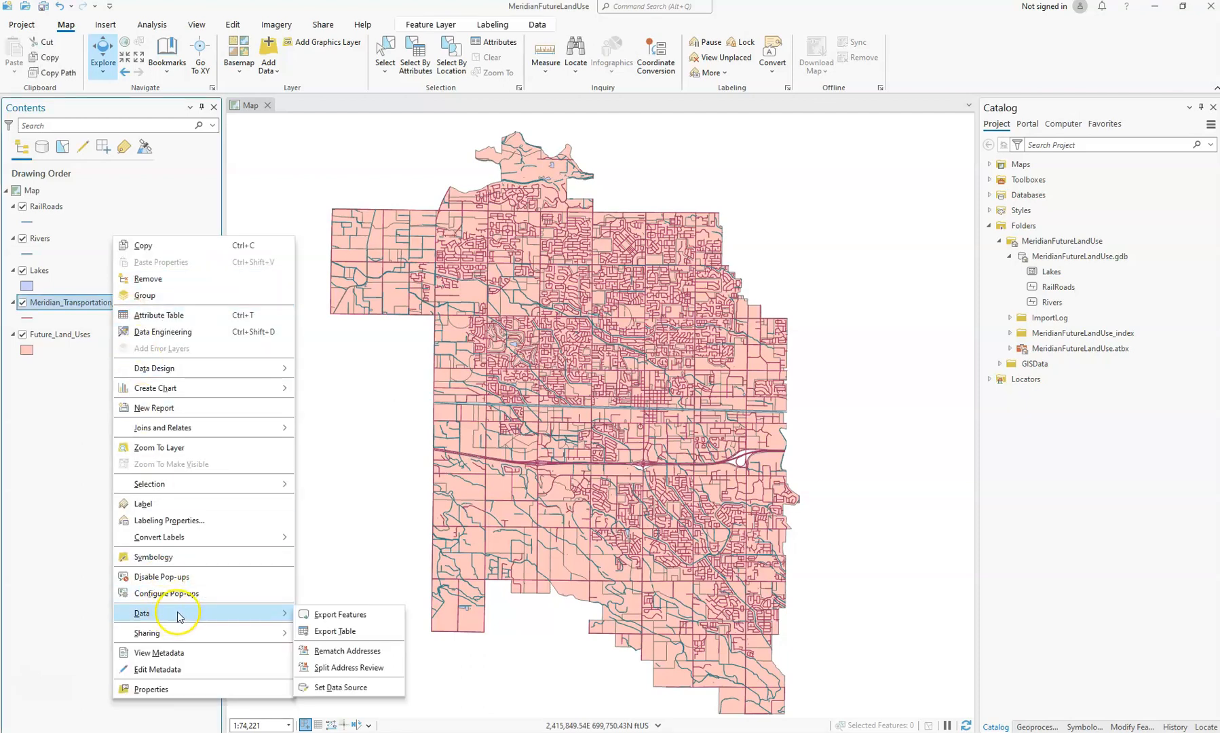
left_click(319, 614)
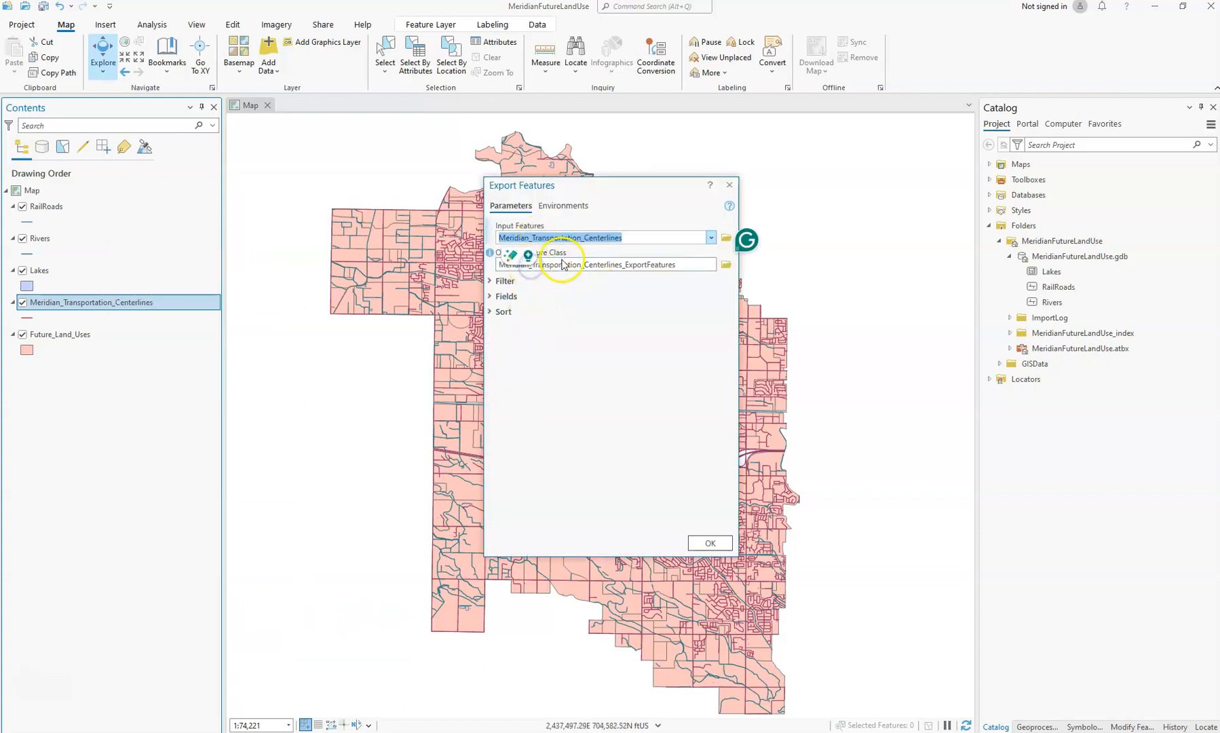
double_click(537, 264)
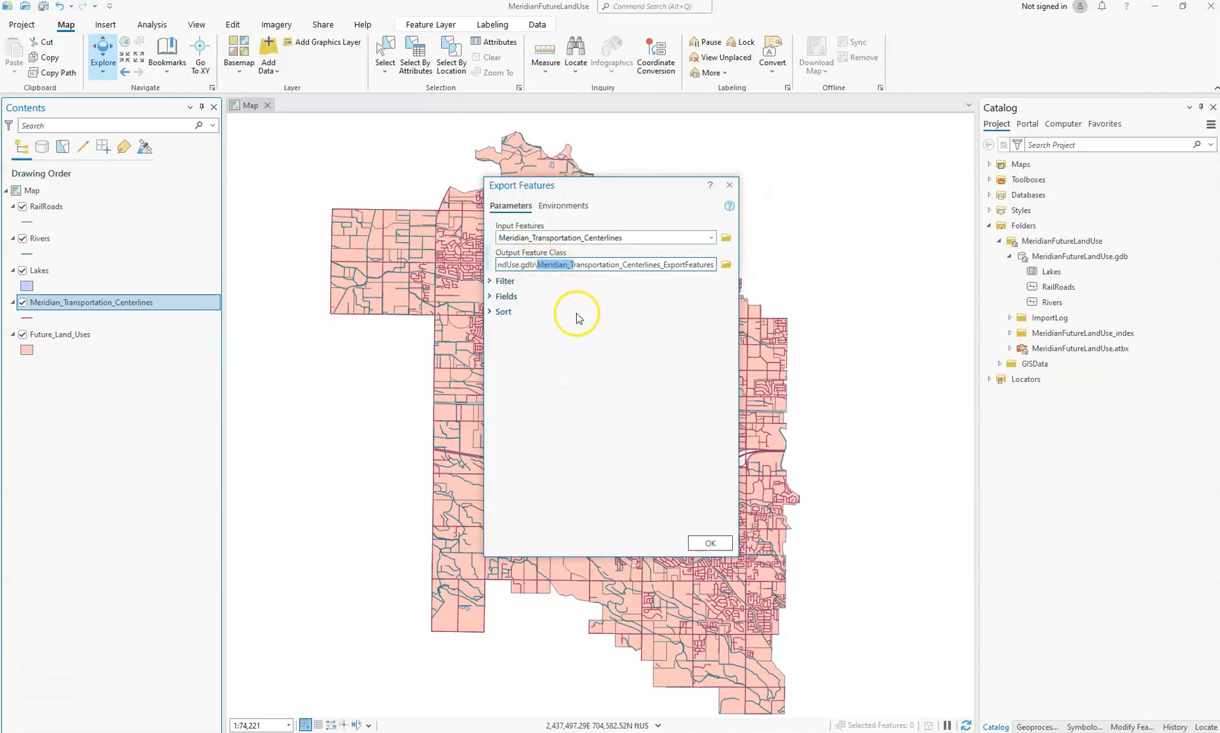
key("Left")
left_click(535, 274)
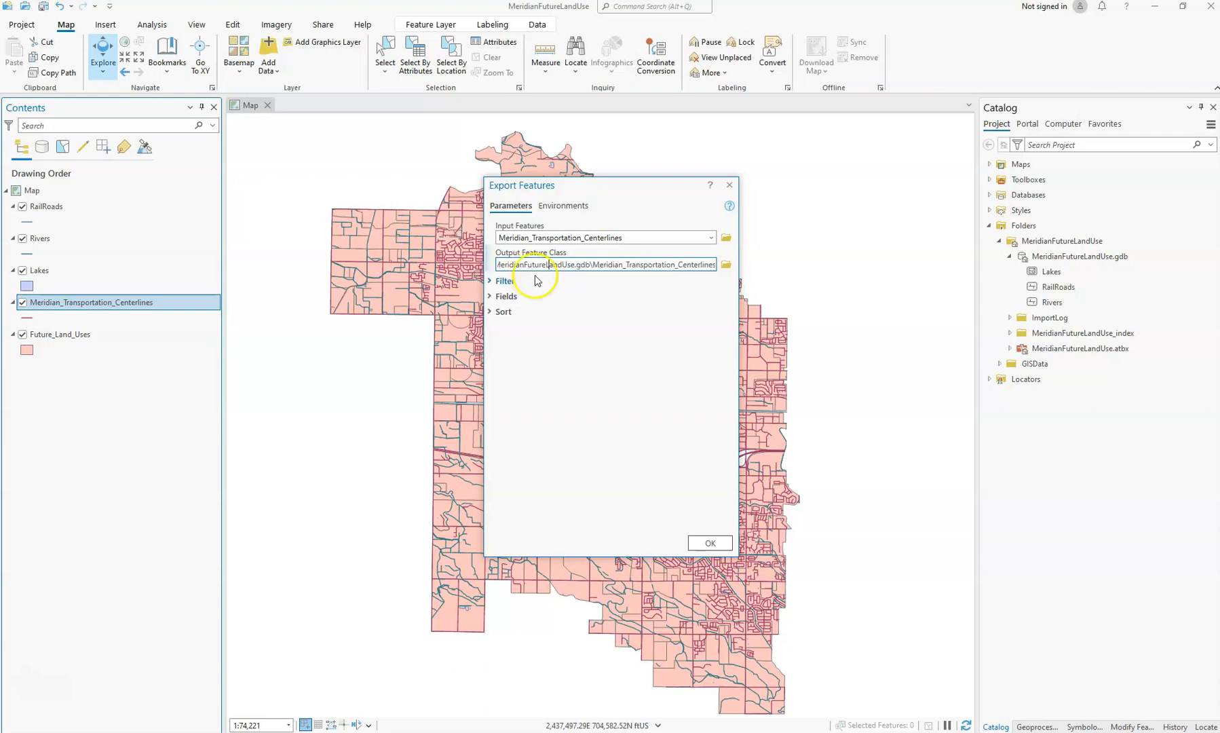
left_click(595, 262)
left_click_drag(627, 262, 719, 268)
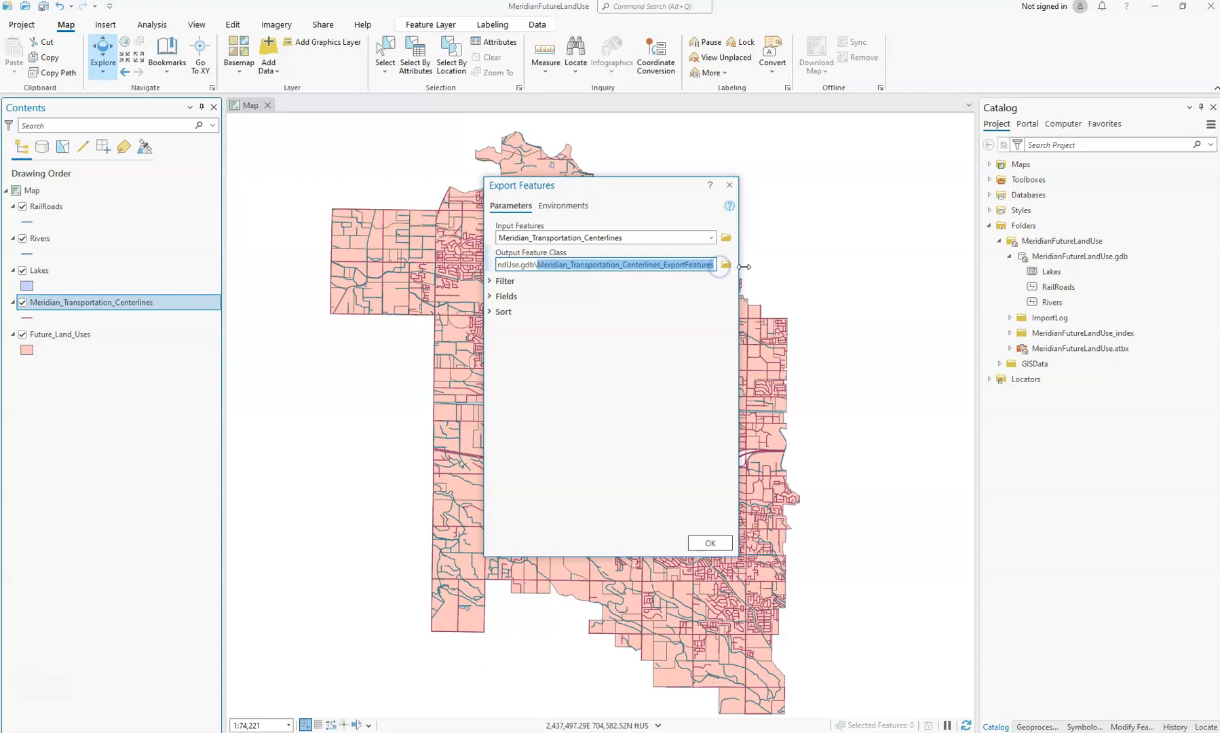
type("Roads")
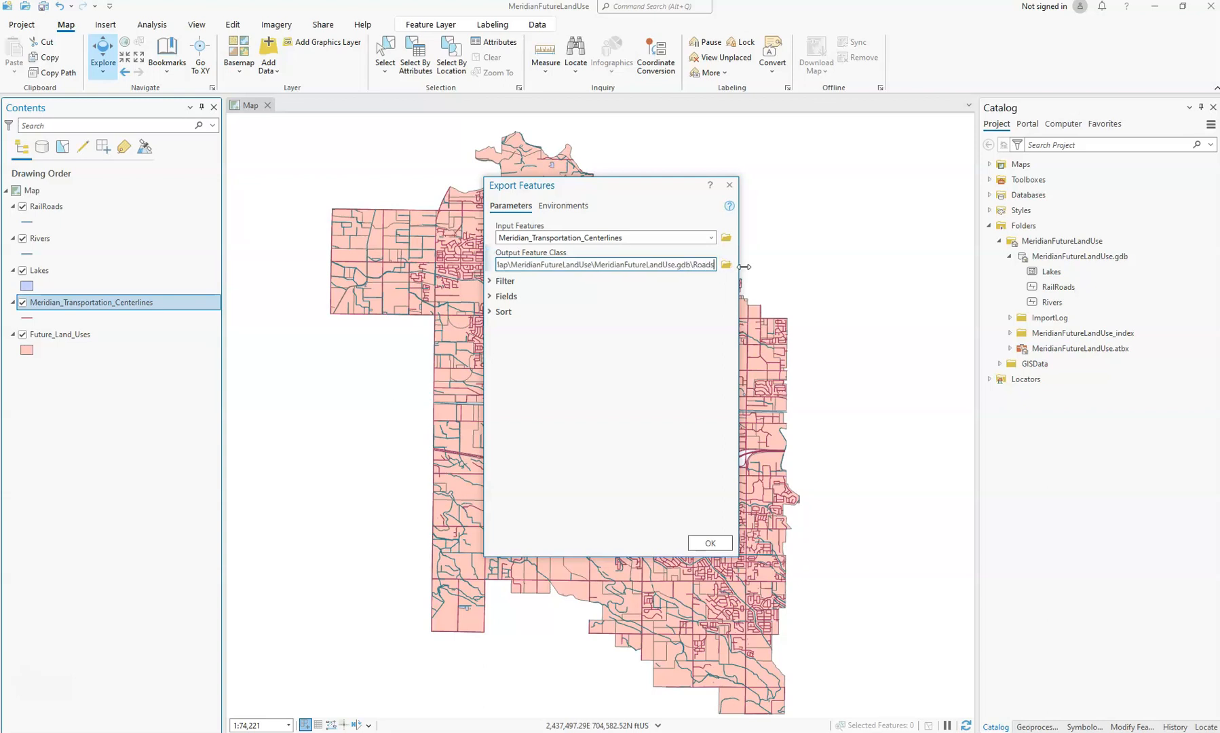
left_click(697, 322)
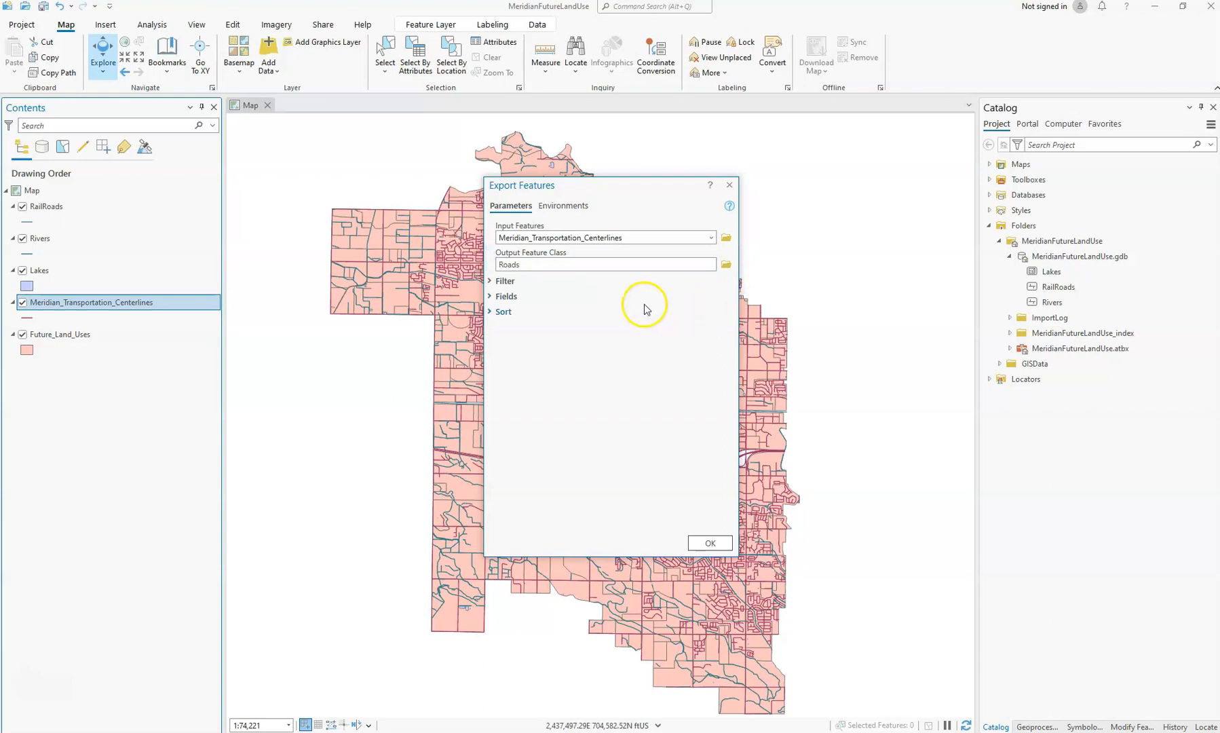
left_click(708, 543)
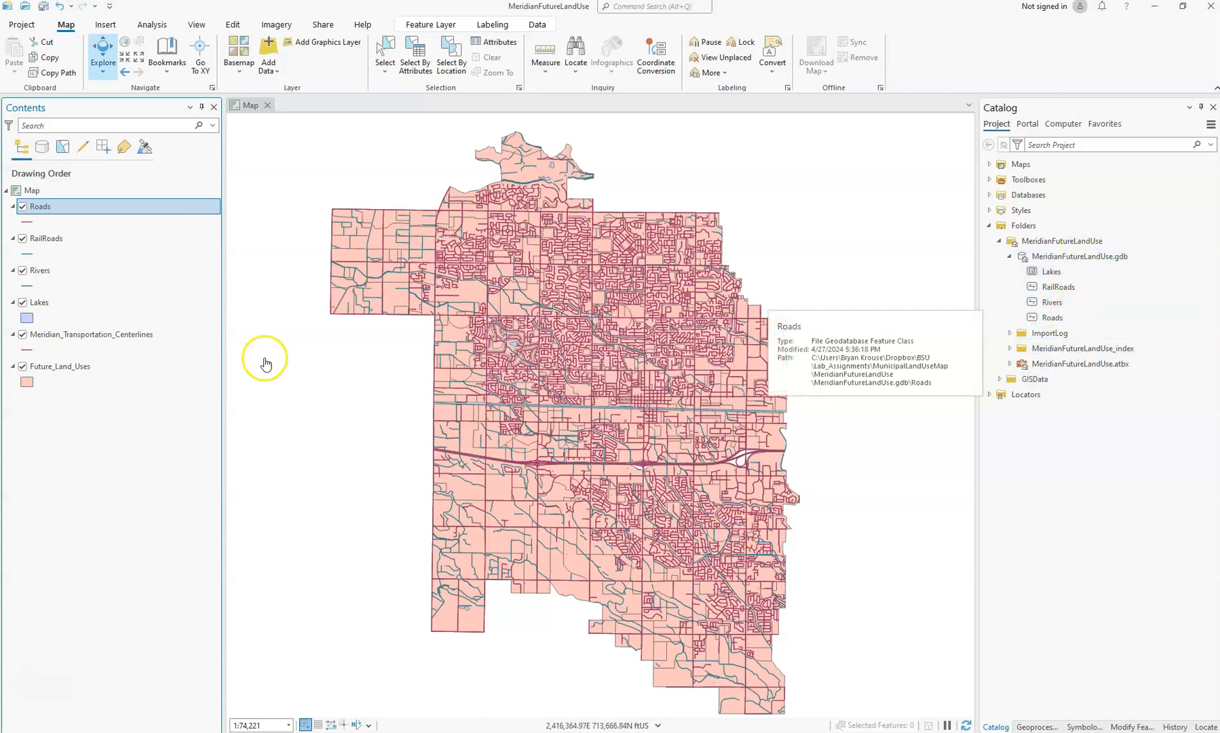
- Remove the original Meridian_Transportation_Centerlines layer from the map
right_click(78, 334)
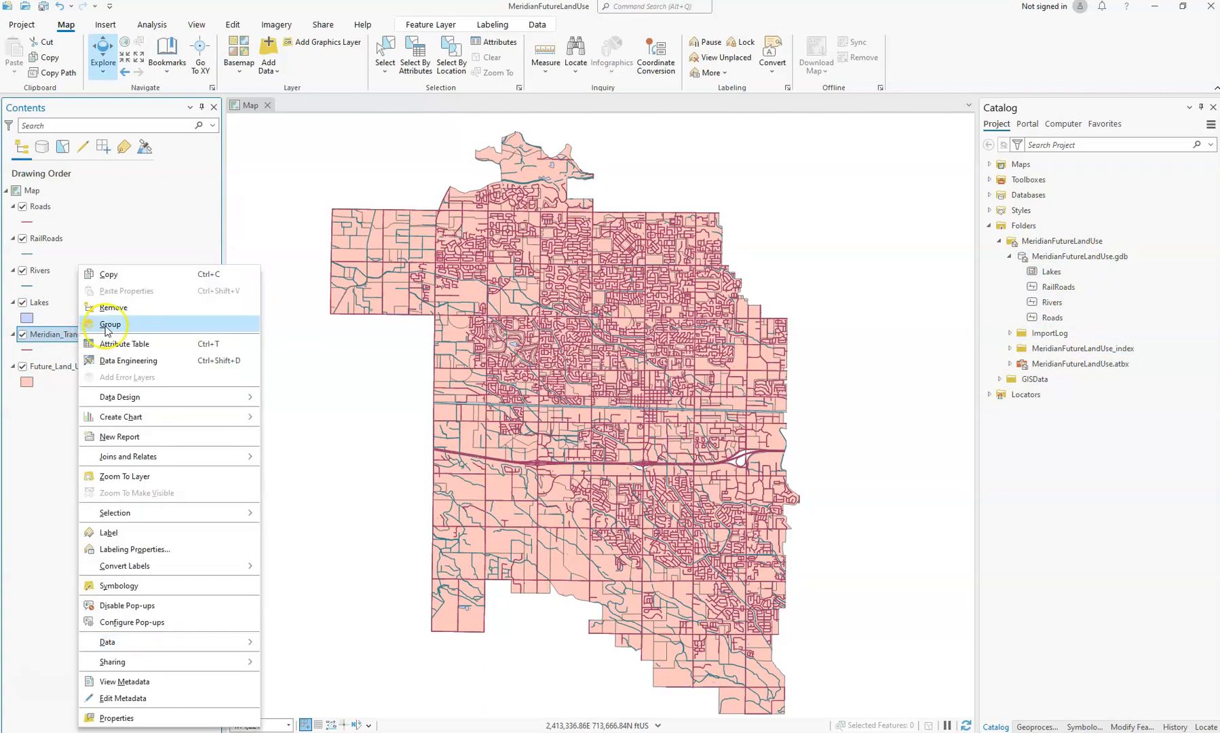
left_click(115, 307)
- Export the Future_Land_Uses layer to MeridianFutureLandUse.gdb as a feature class named FutureLandUse
left_click(89, 335)
right_click(80, 335)
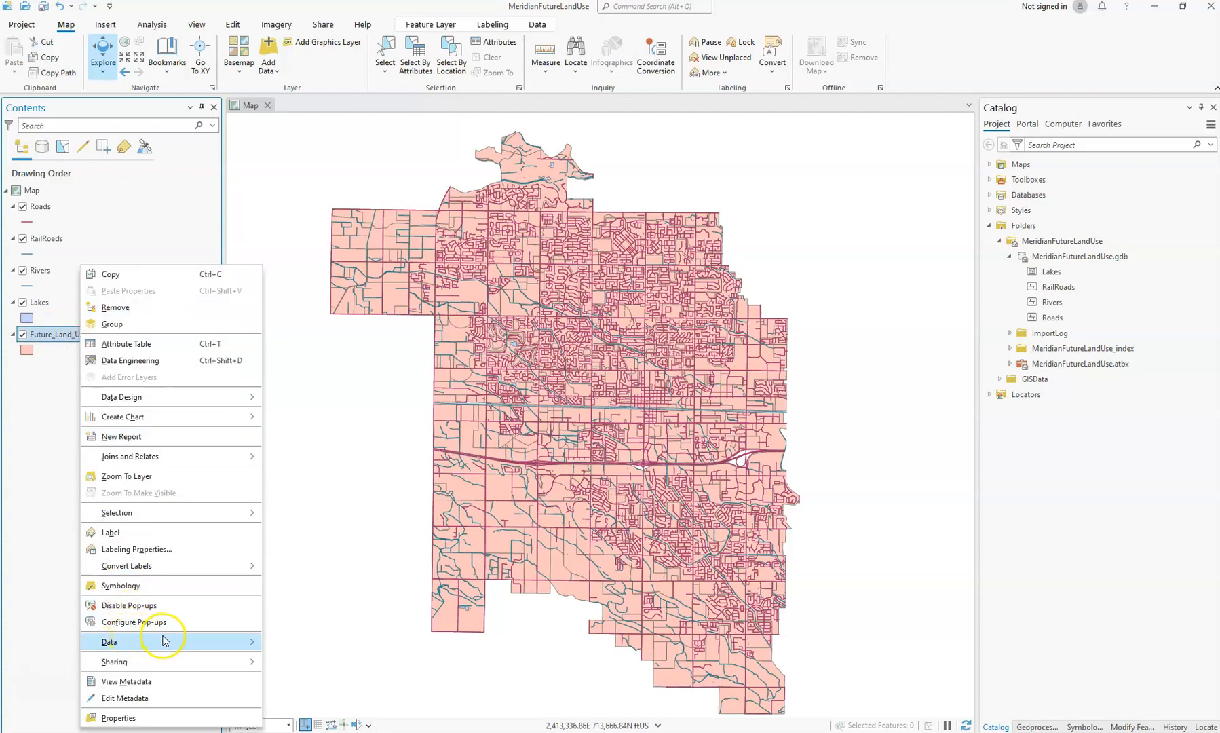
left_click(215, 638)
left_click(284, 643)
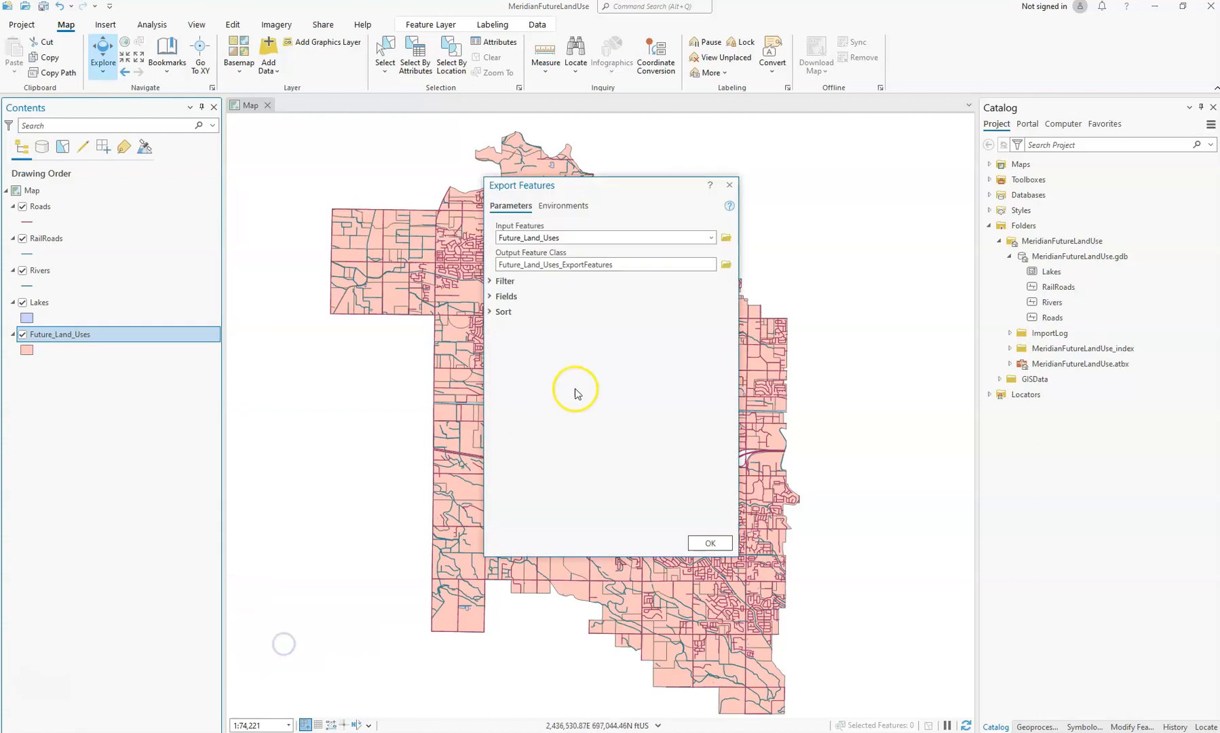
left_click(632, 265)
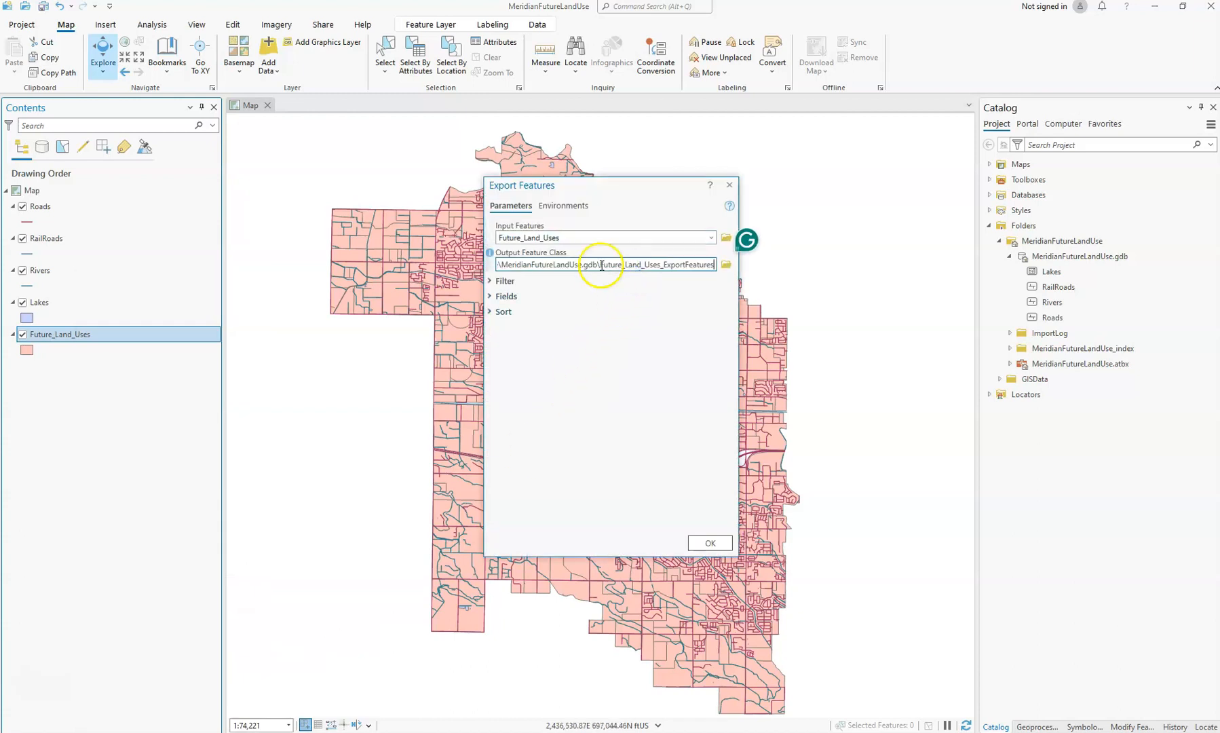
left_click_drag(601, 265, 656, 264)
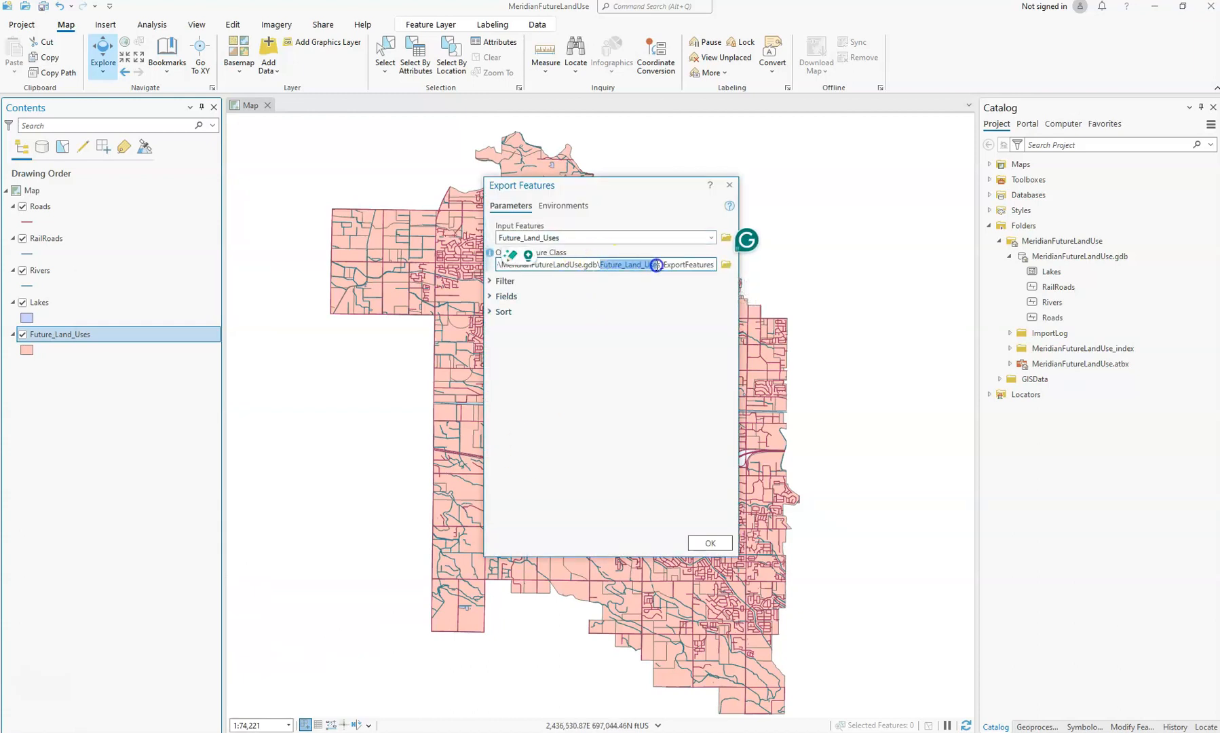
type("Future")
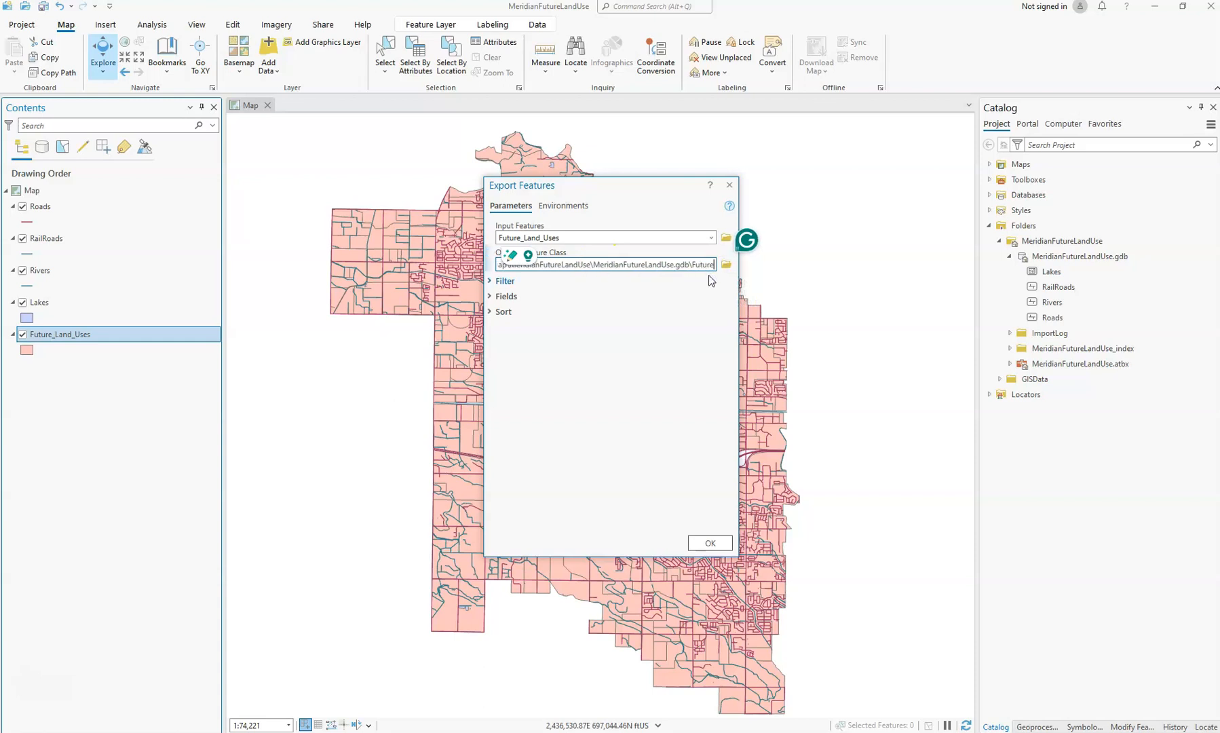
type("LandUse")
left_click(667, 337)
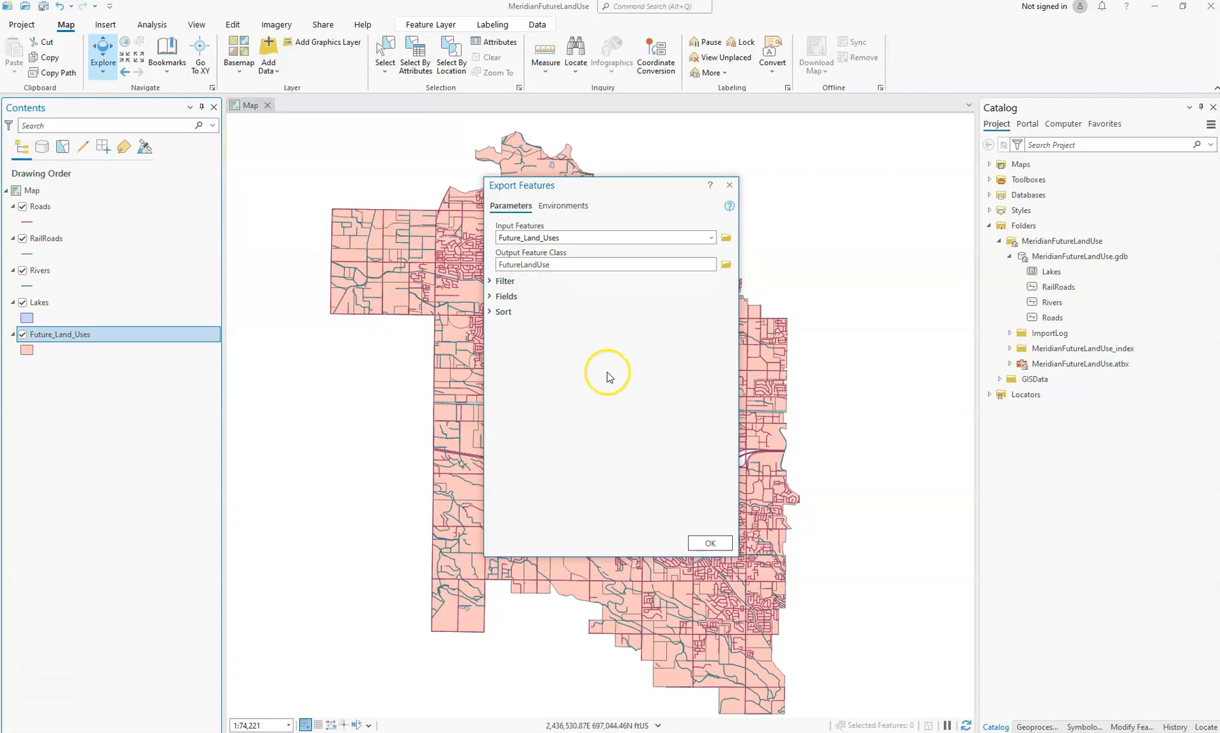
left_click(711, 543)
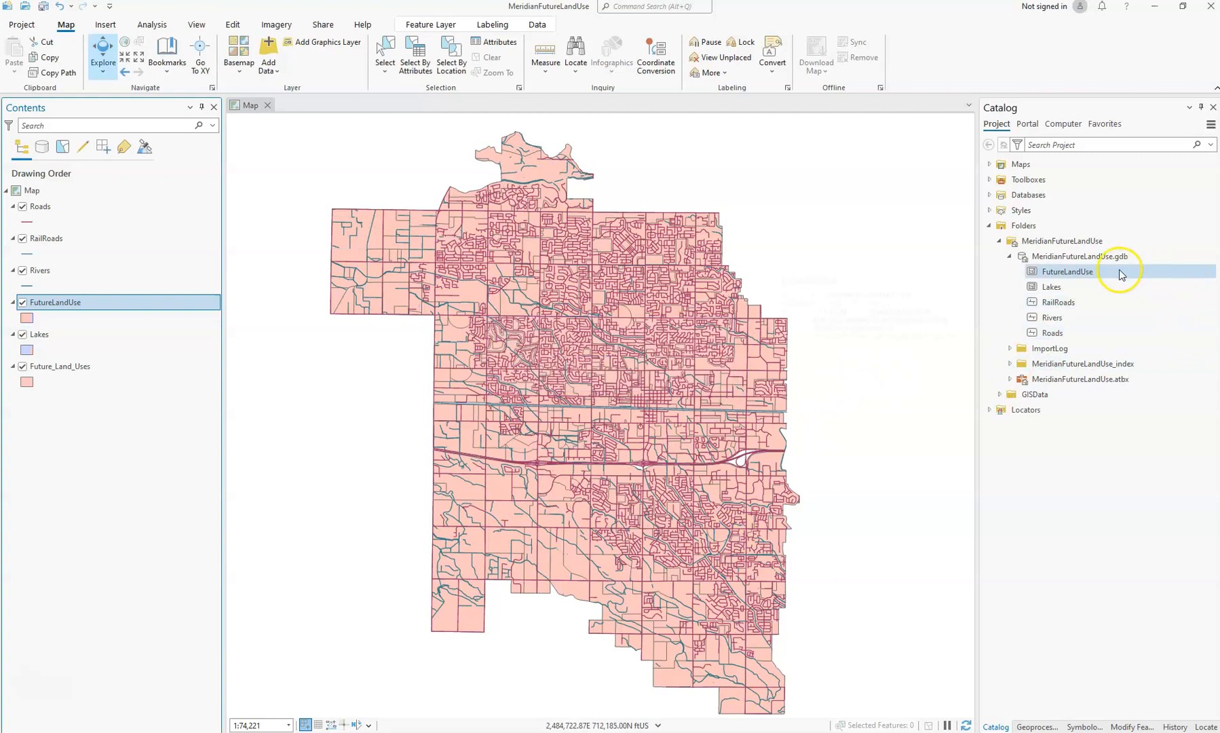
- Remove the original Future_Land_Uses layer from the map and expand the GISData folder to view the source shapefiles
right_click(90, 372)
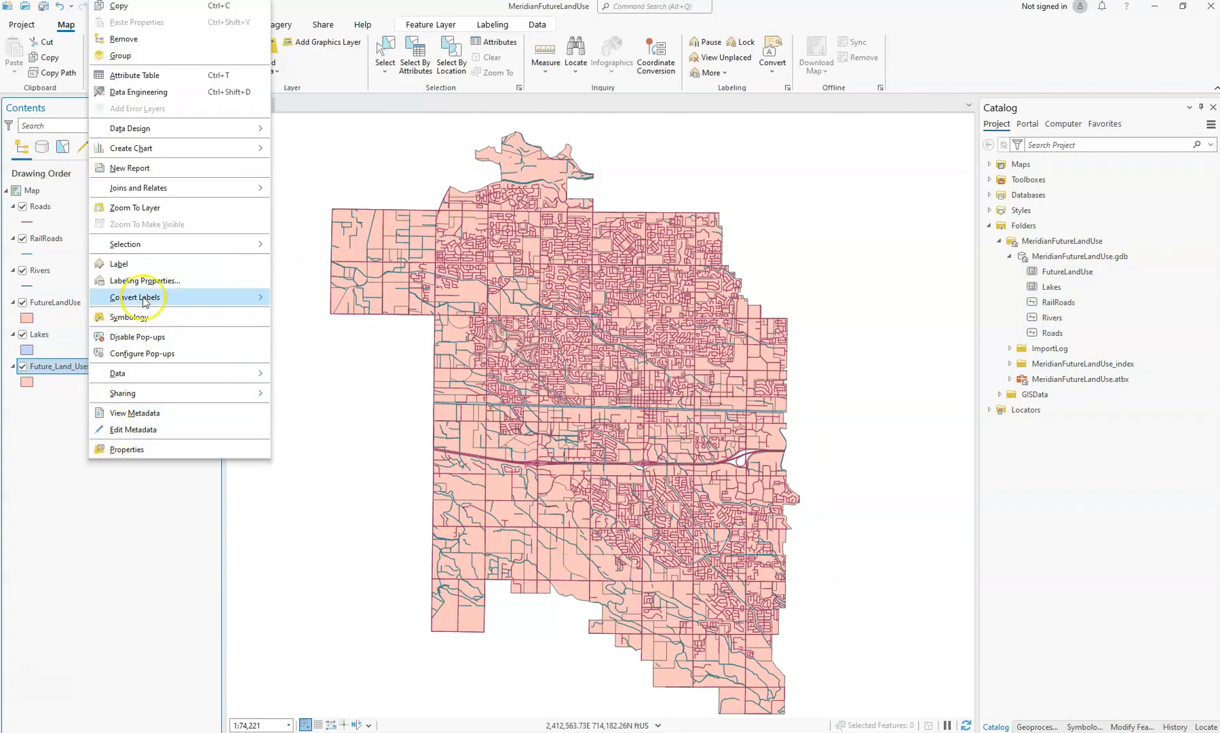
left_click(123, 40)
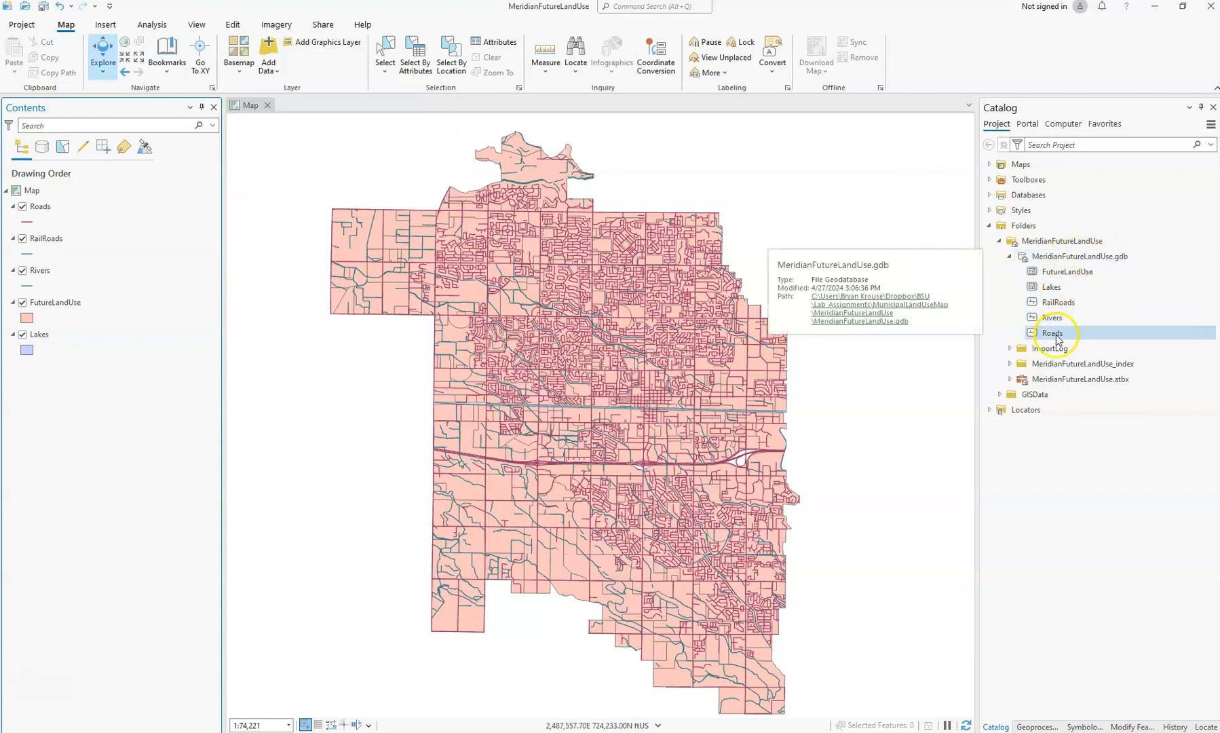
left_click(998, 395)
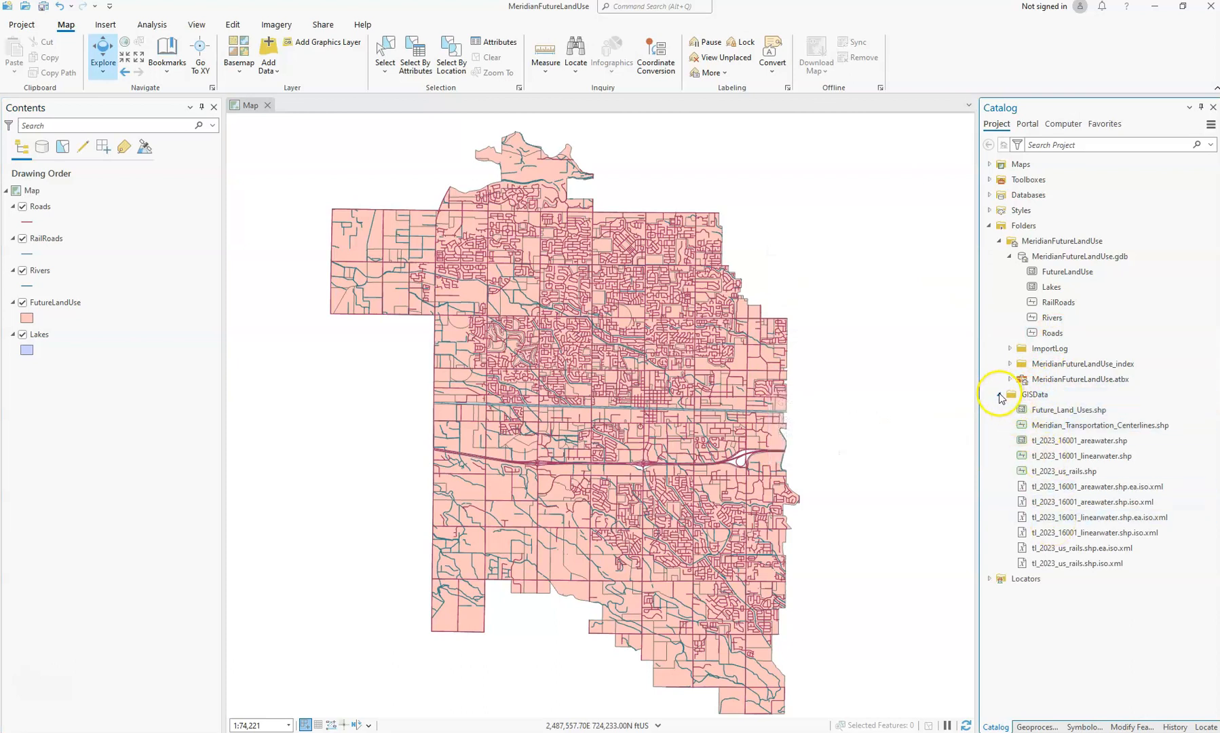